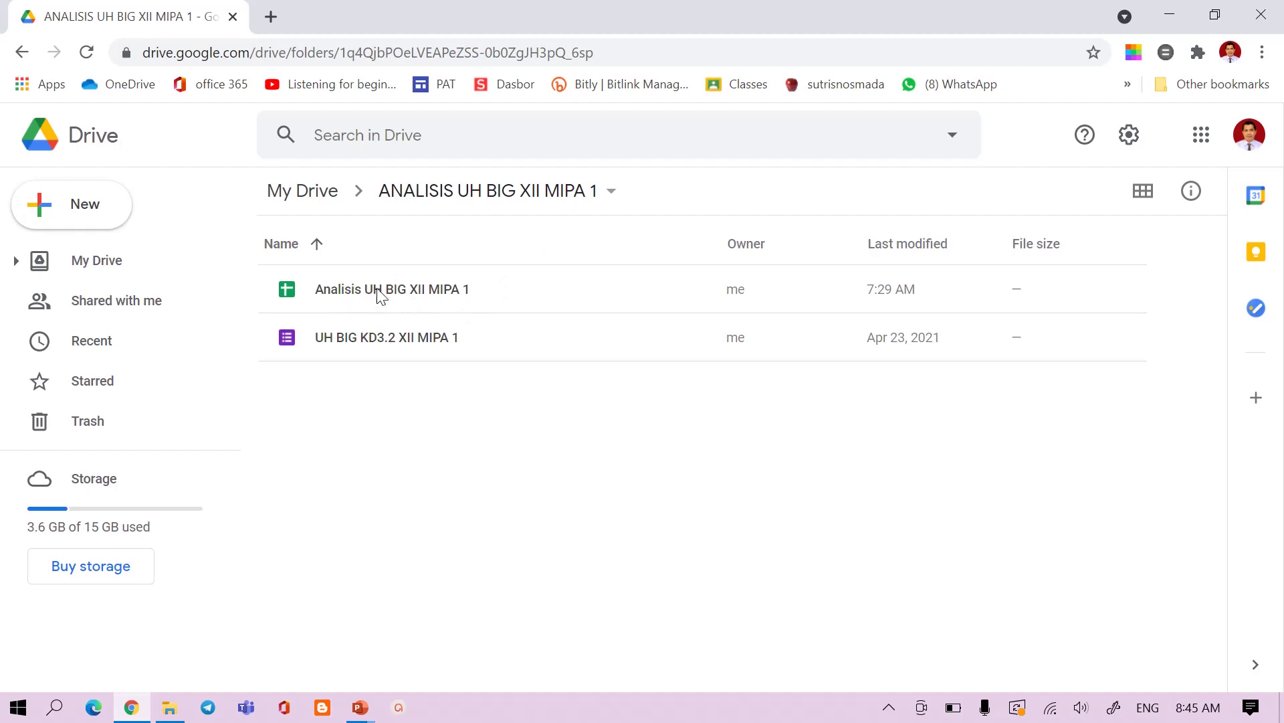
Make a copy of the Analisis UH BIG XII MIPA 1 spreadsheet in the current folder
{"action": "left_click", "coordinate": [379, 289]}
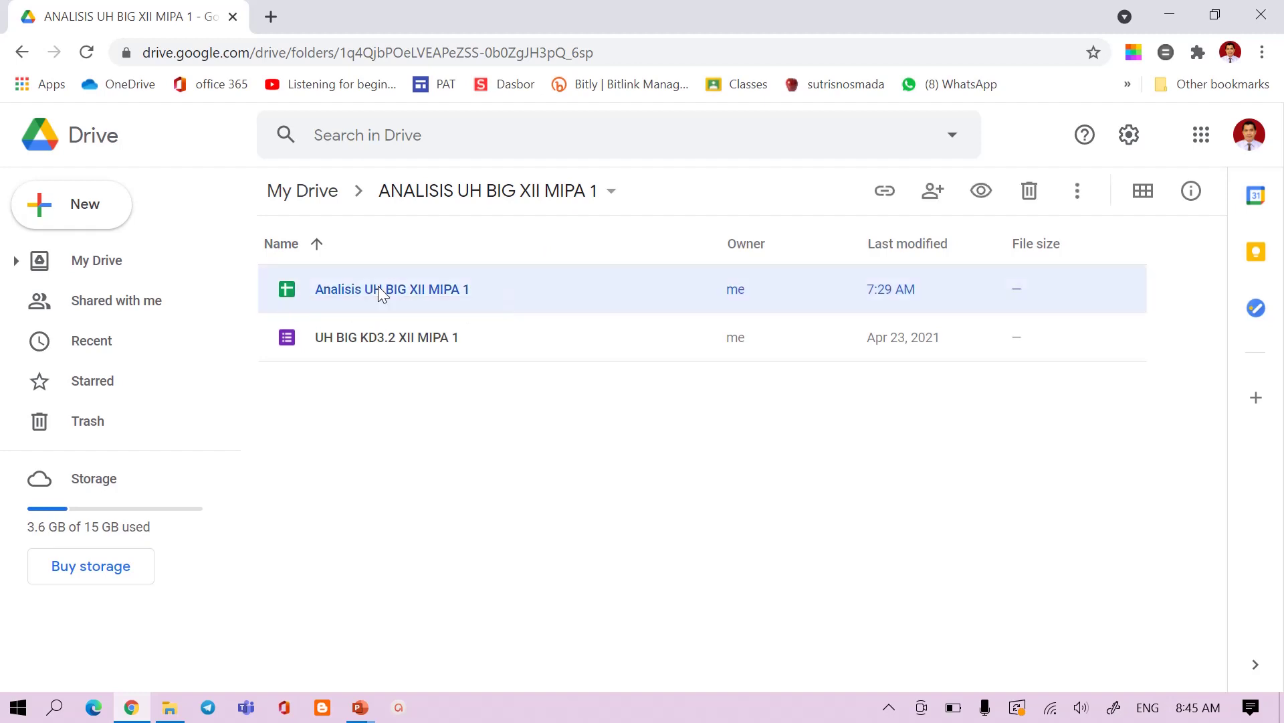
{"action": "right_click", "coordinate": [378, 289]}
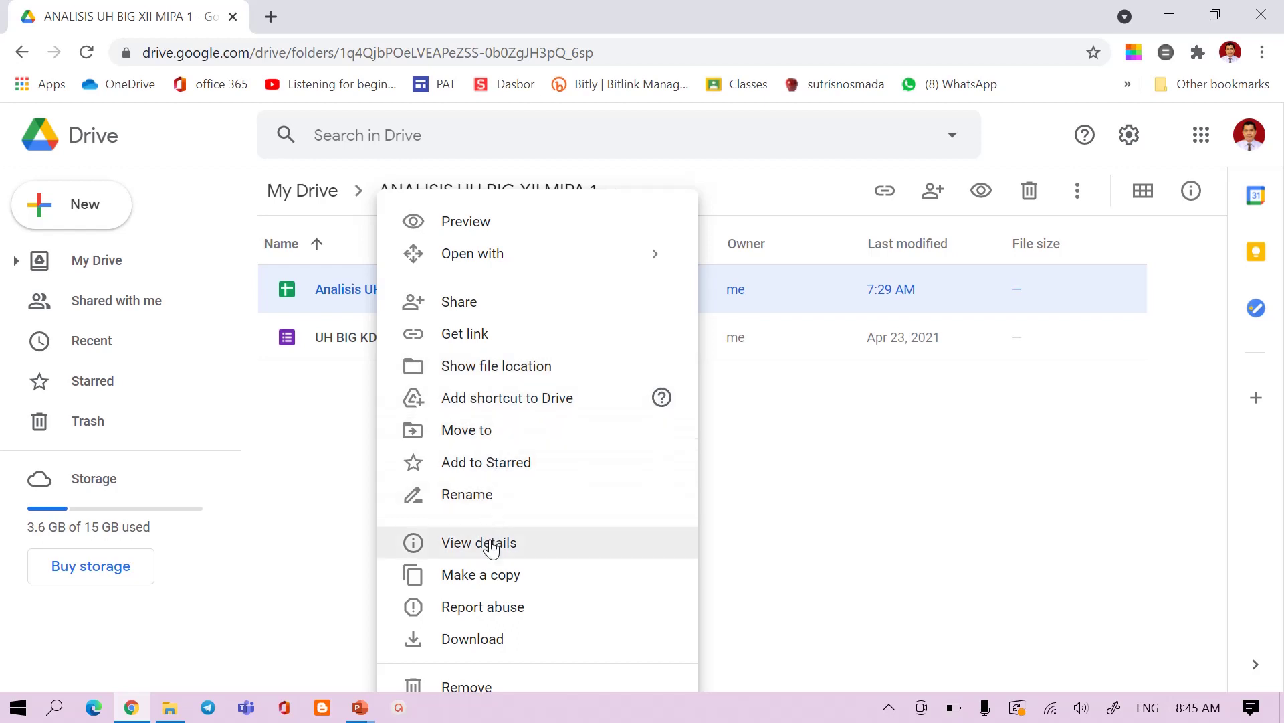
{"action": "left_click", "coordinate": [486, 582]}
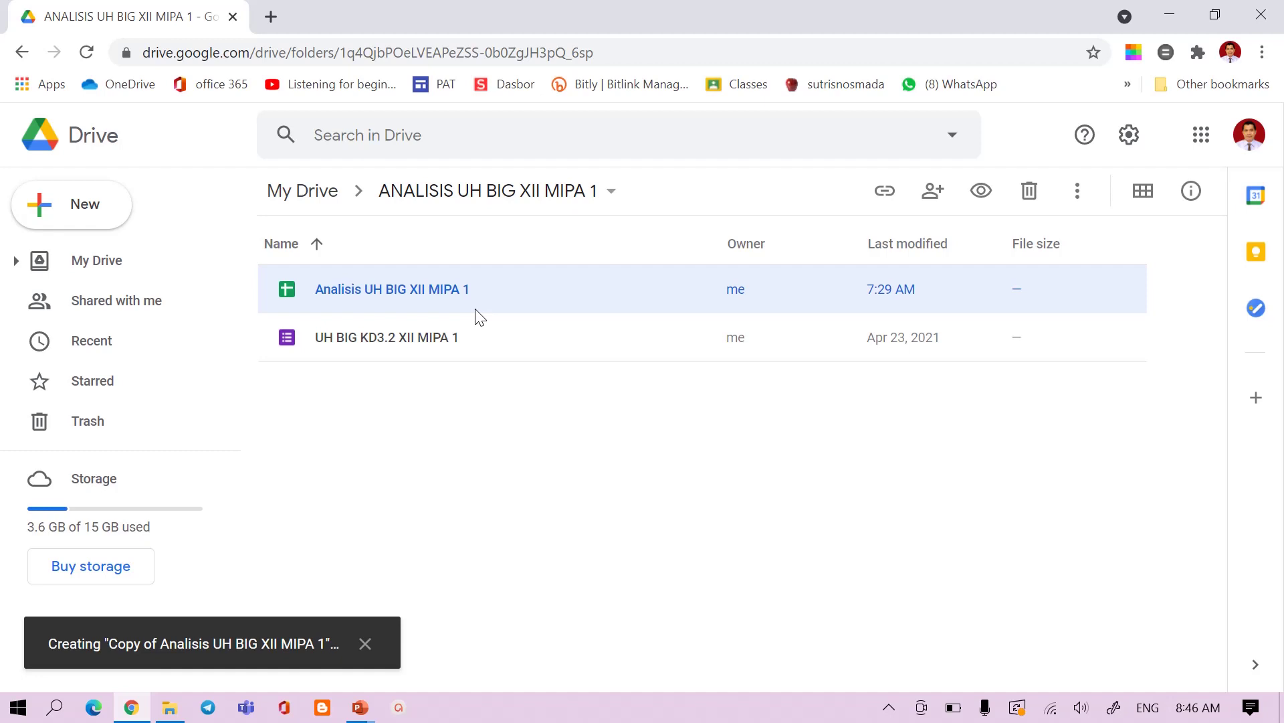
{"action": "left_click", "coordinate": [385, 400]}
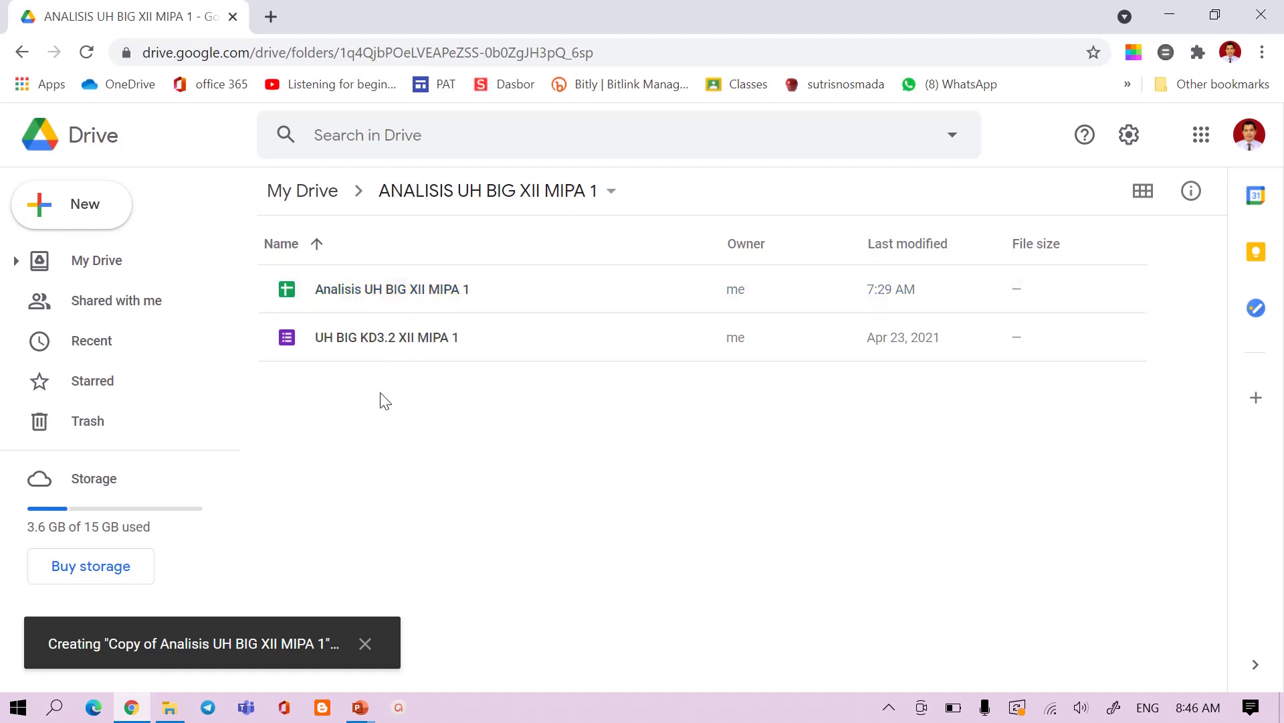
Remove the copied spreadsheet Copy of Analisis UH BIG XII MIPA 1 from the folder
{"action": "left_click", "coordinate": [381, 345]}
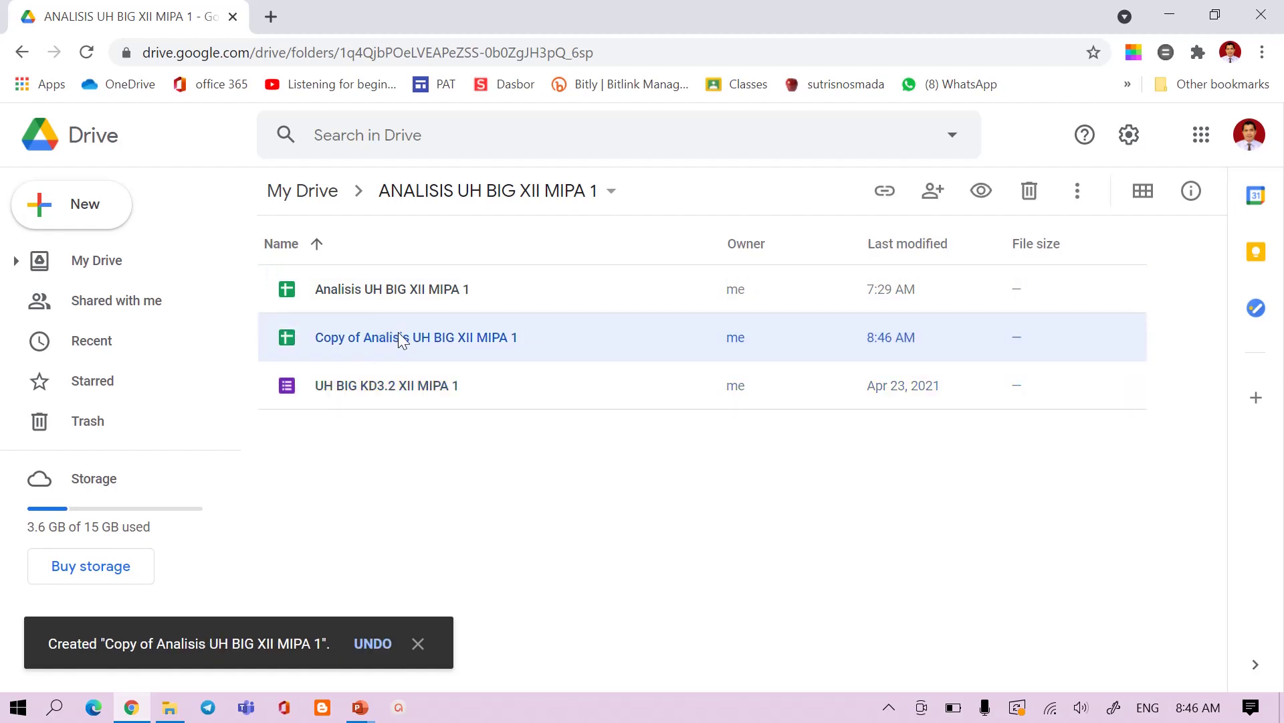
{"action": "right_click", "coordinate": [399, 333]}
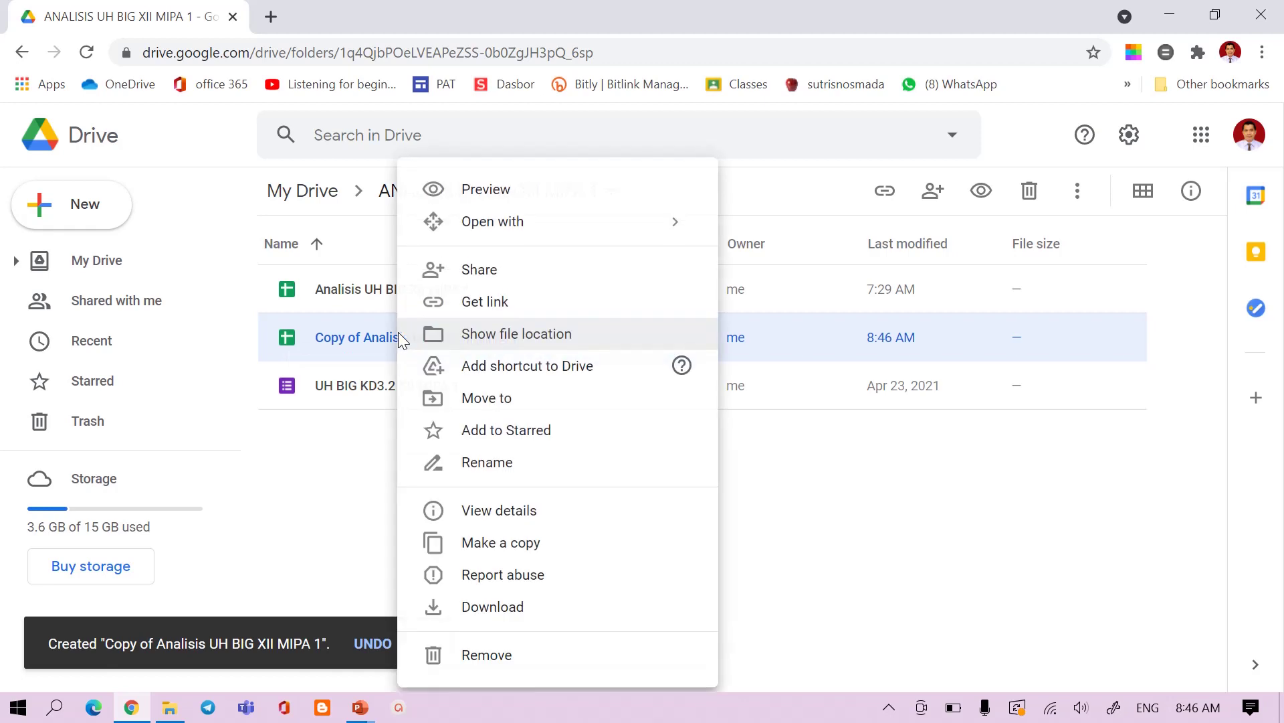
{"action": "left_click", "coordinate": [476, 656]}
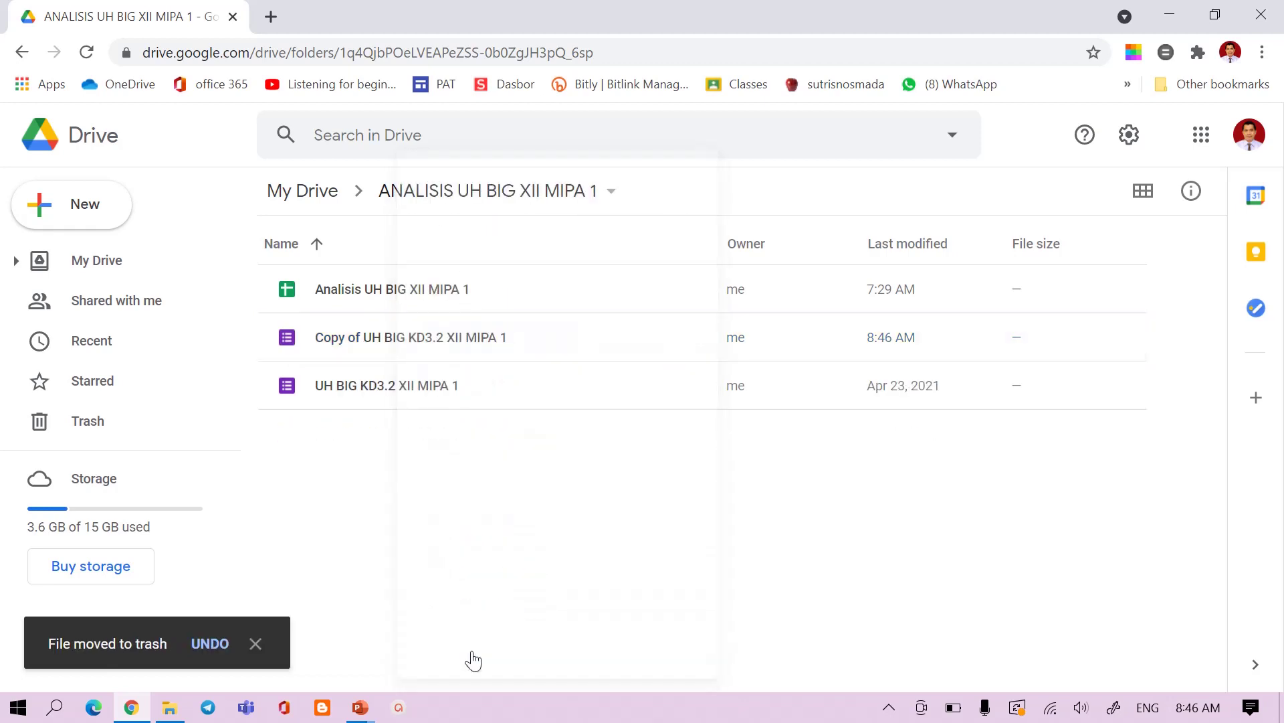
Duplicate the original Analisis UH BIG XII MIPA 1 spreadsheet again within the same folder
{"action": "left_click", "coordinate": [366, 293]}
{"action": "right_click", "coordinate": [362, 287]}
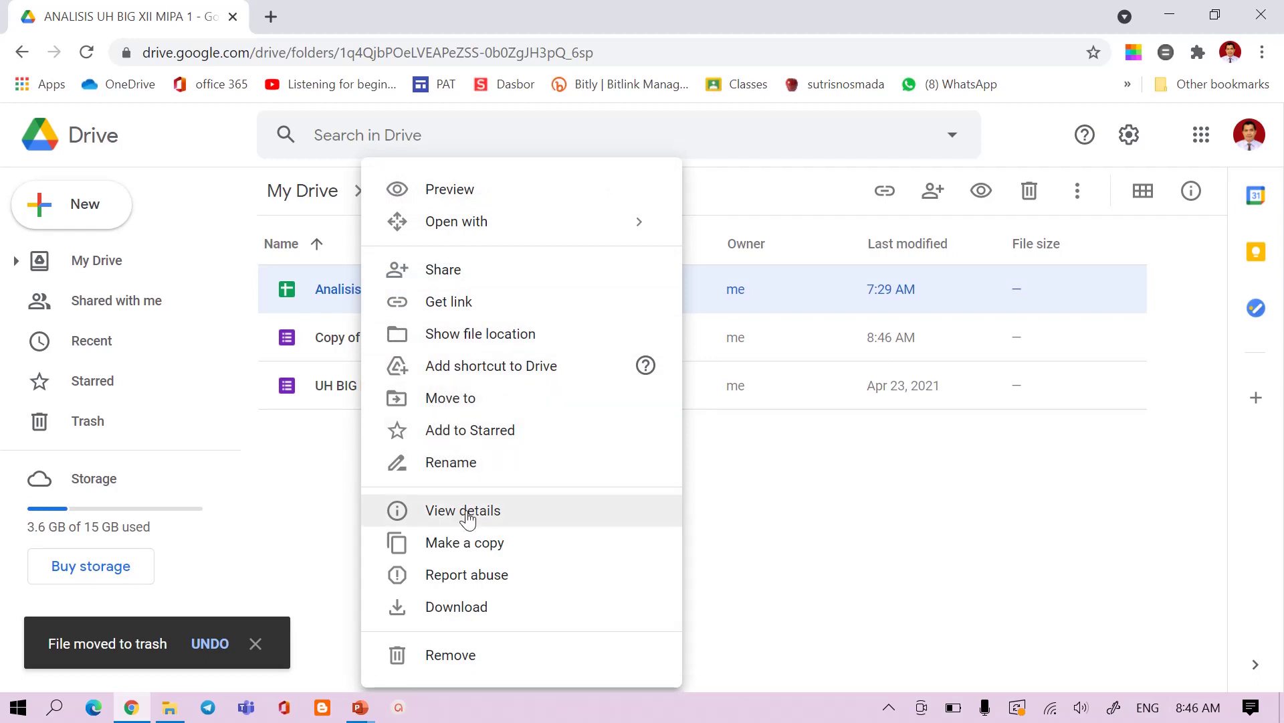
{"action": "left_click", "coordinate": [479, 555]}
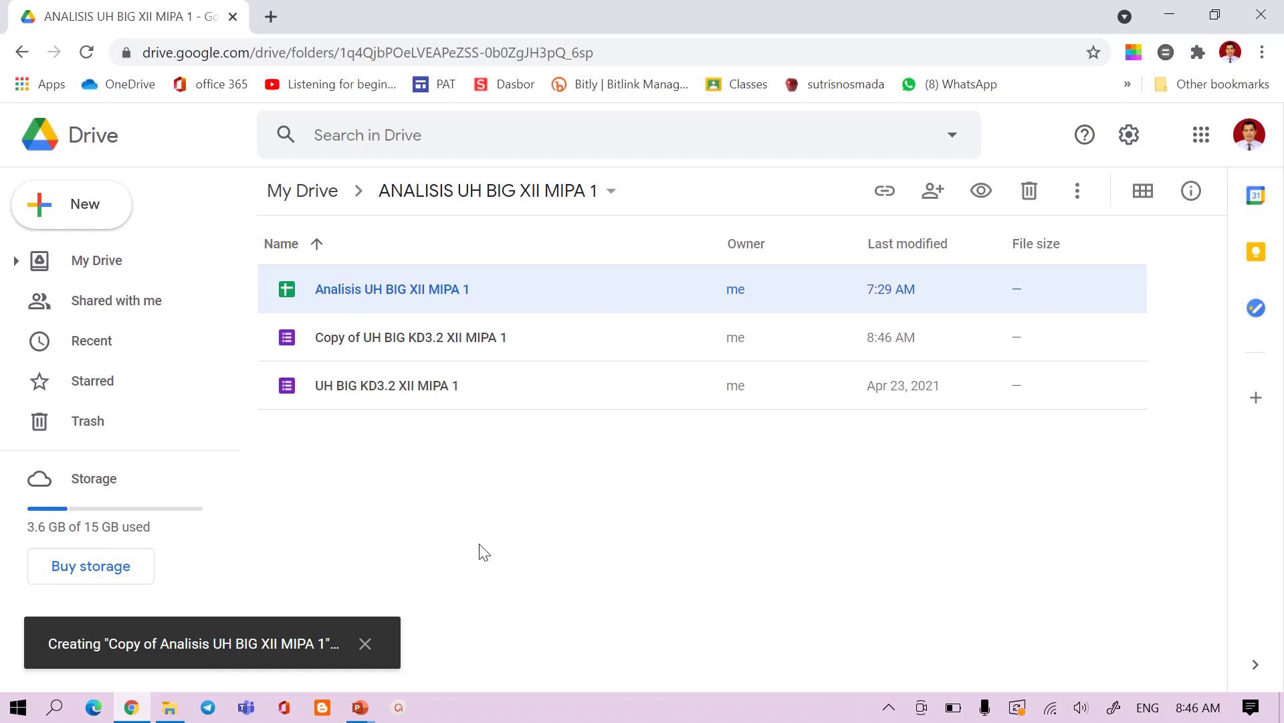
Rename the copied analysis spreadsheet as Analisis UH BIG XII MIPA 2
{"action": "right_click", "coordinate": [421, 336]}
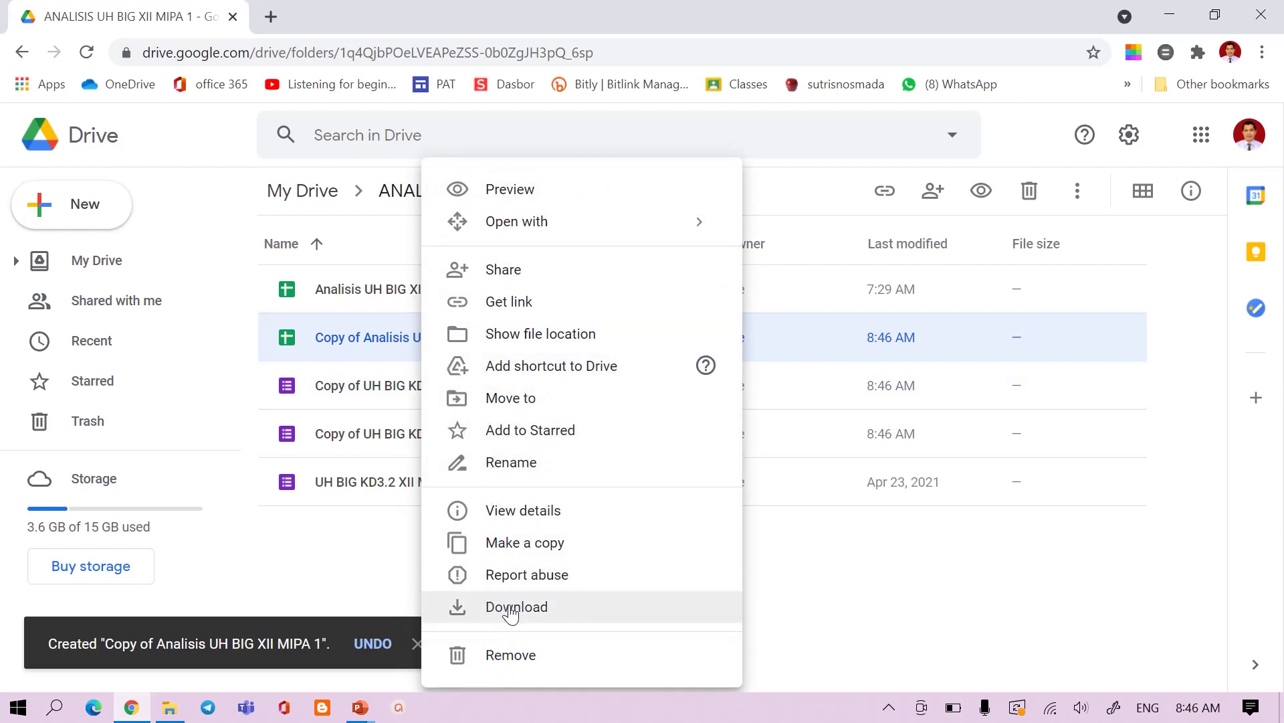
{"action": "left_click", "coordinate": [517, 465]}
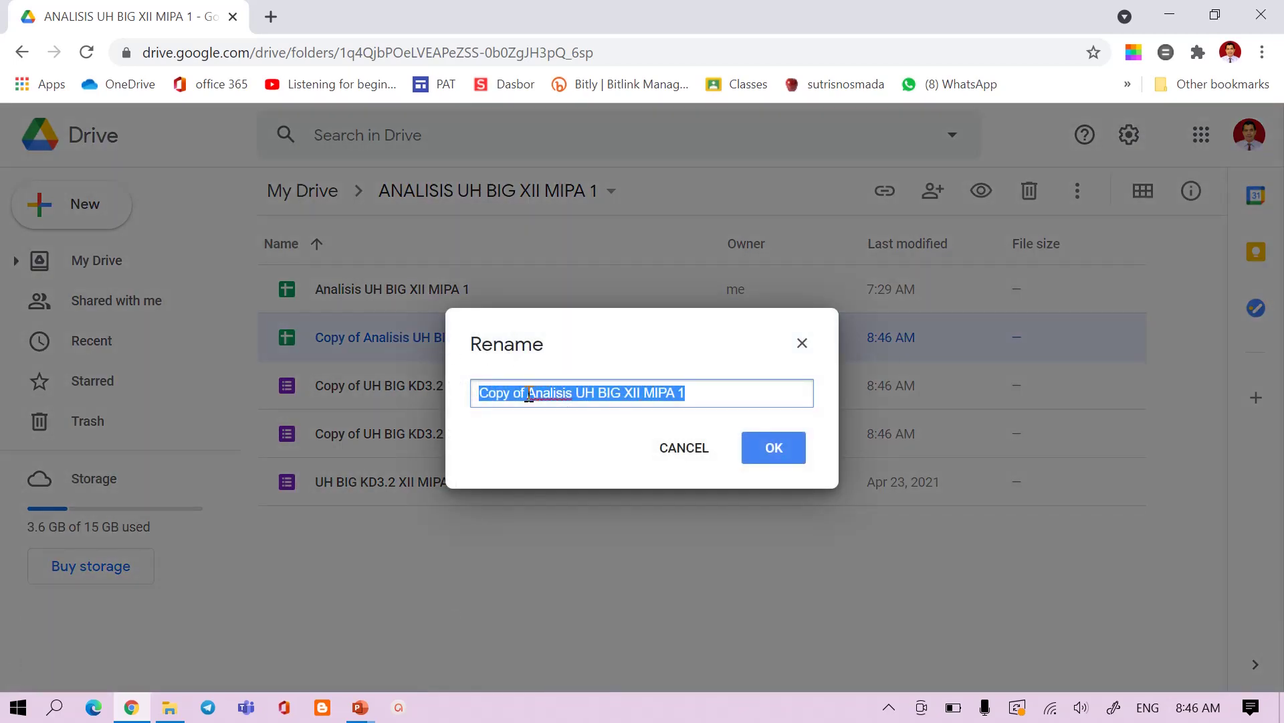
{"action": "left_click", "coordinate": [472, 396]}
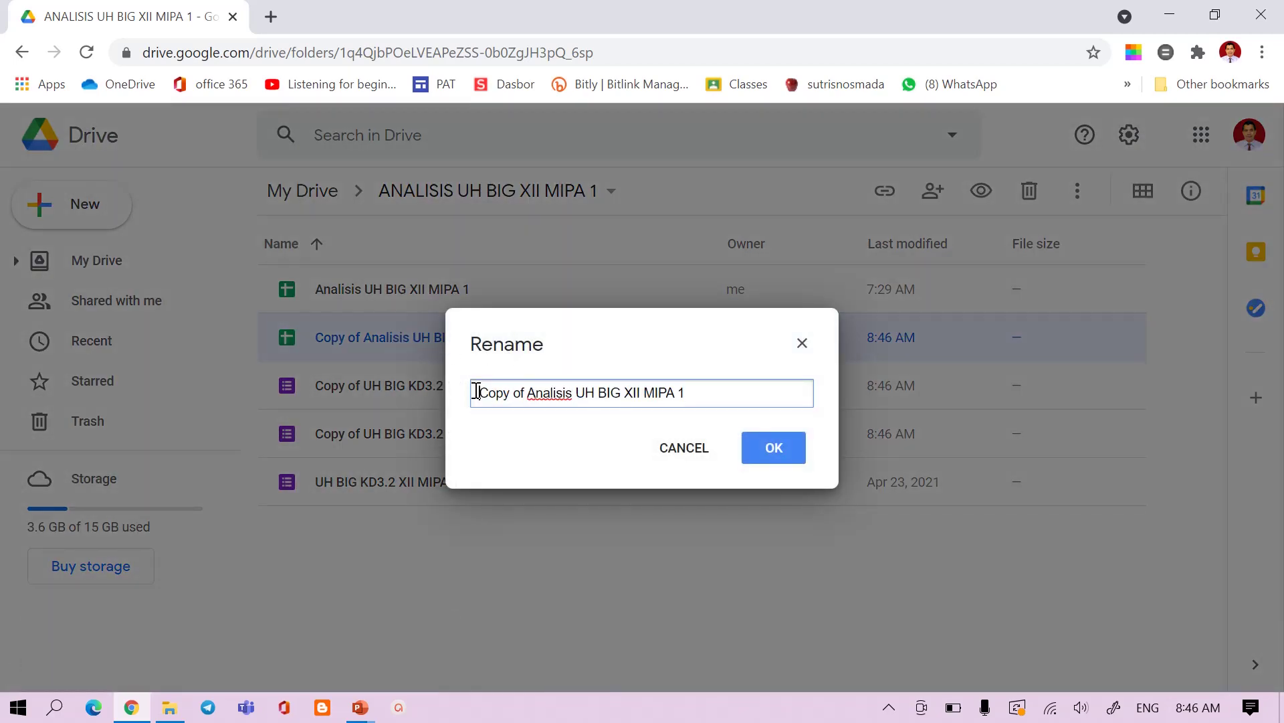
{"action": "left_click_drag", "start_coordinate": [479, 394], "coordinate": [523, 395]}
{"action": "key", "text": "BackSpace"}
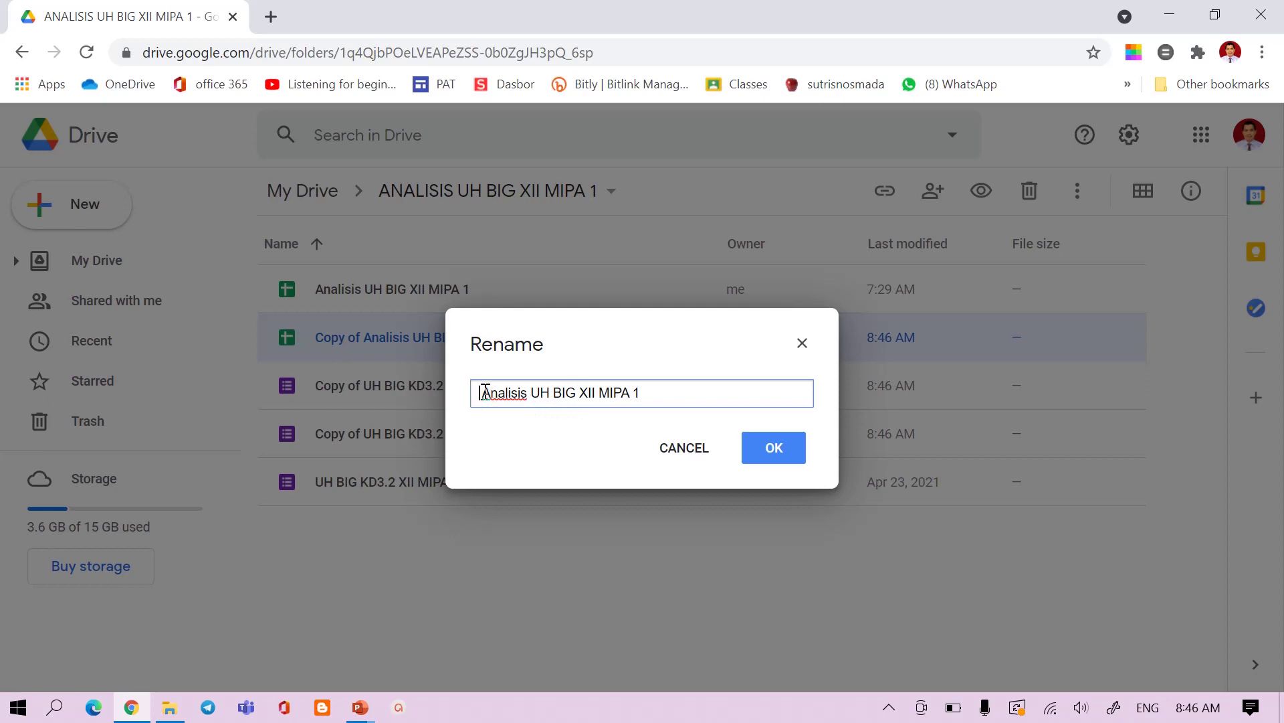
{"action": "key", "text": "Delete"}
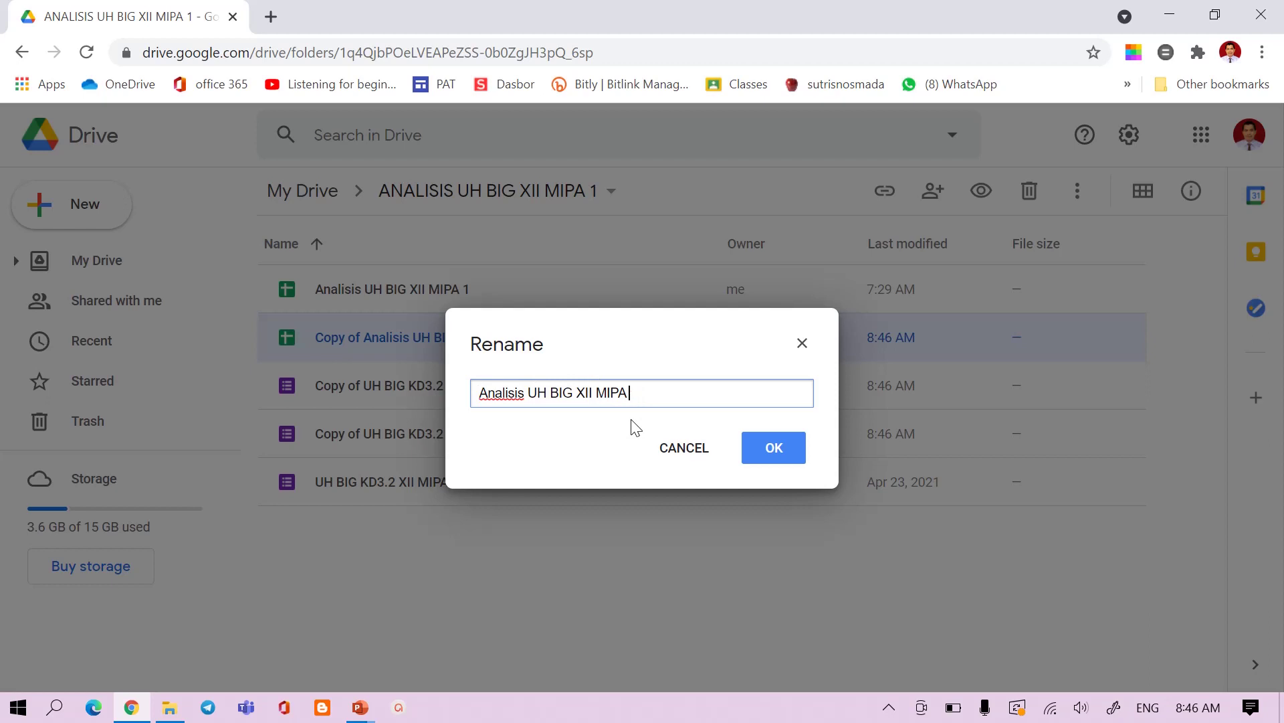
{"action": "left_click", "coordinate": [778, 455]}
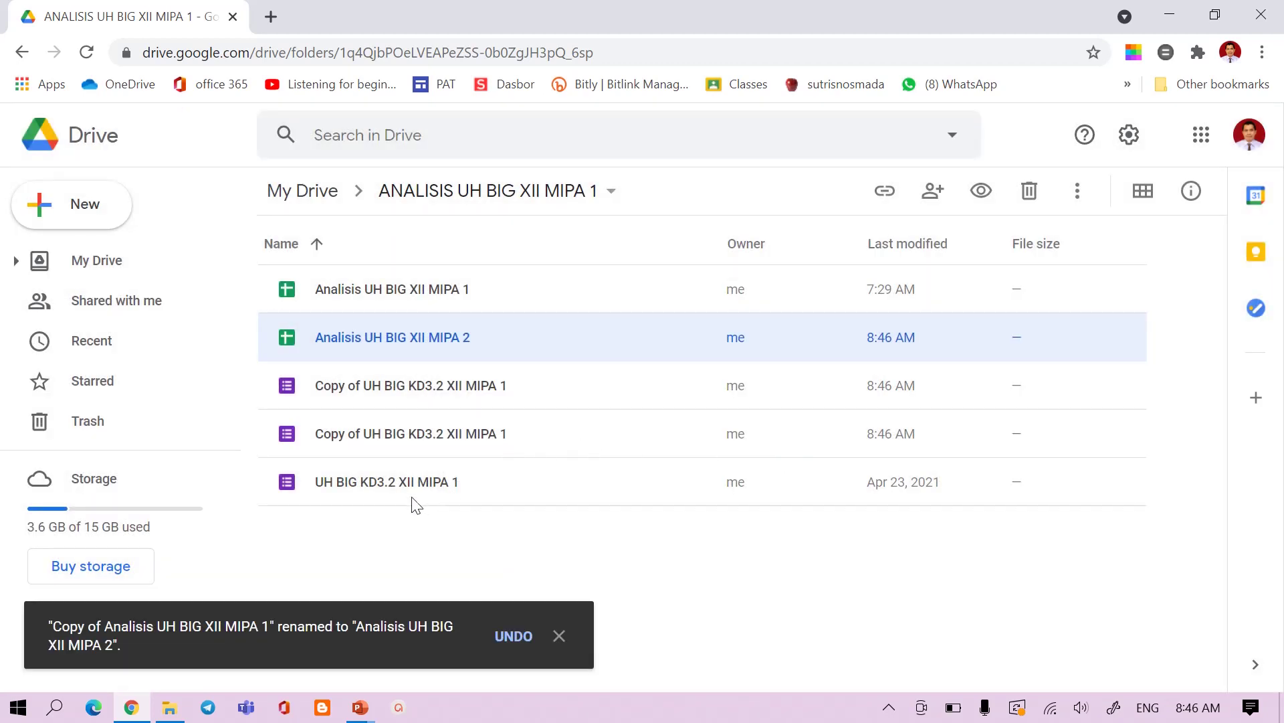
Rename the first copied form in the list as UH BIG KD3.2 XII MIPA 2
{"action": "left_click", "coordinate": [428, 390]}
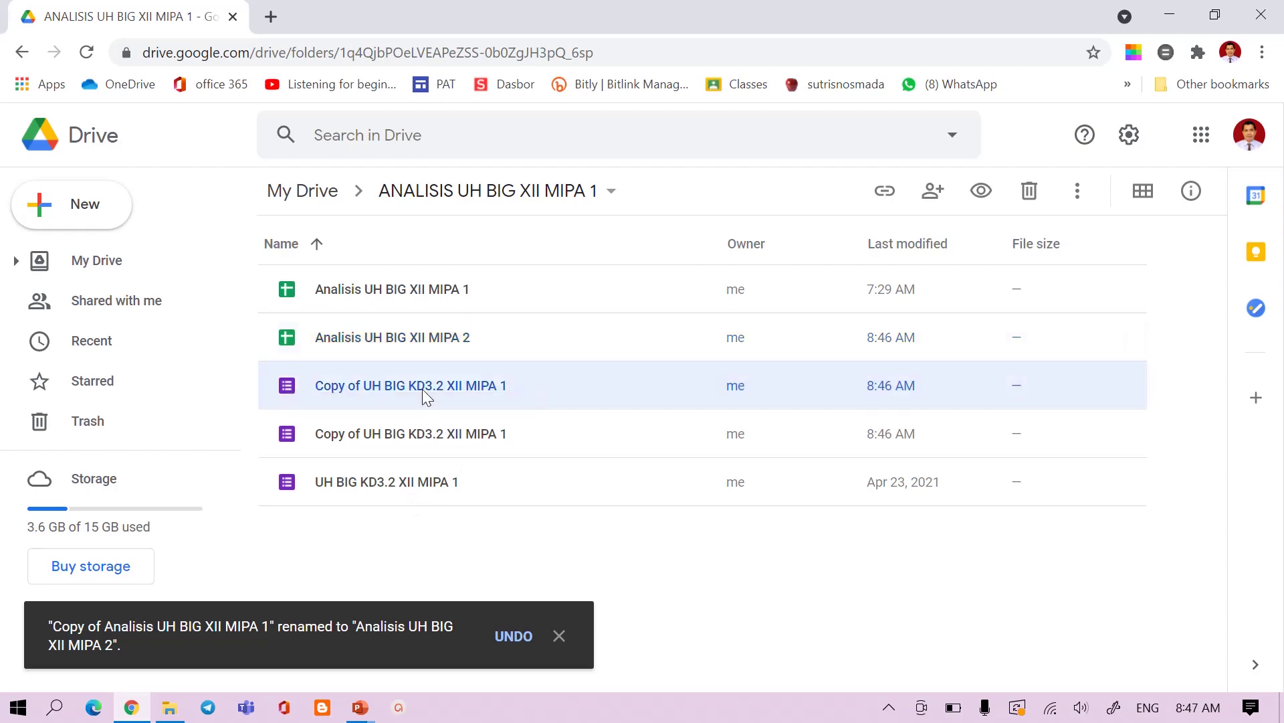
{"action": "right_click", "coordinate": [429, 390]}
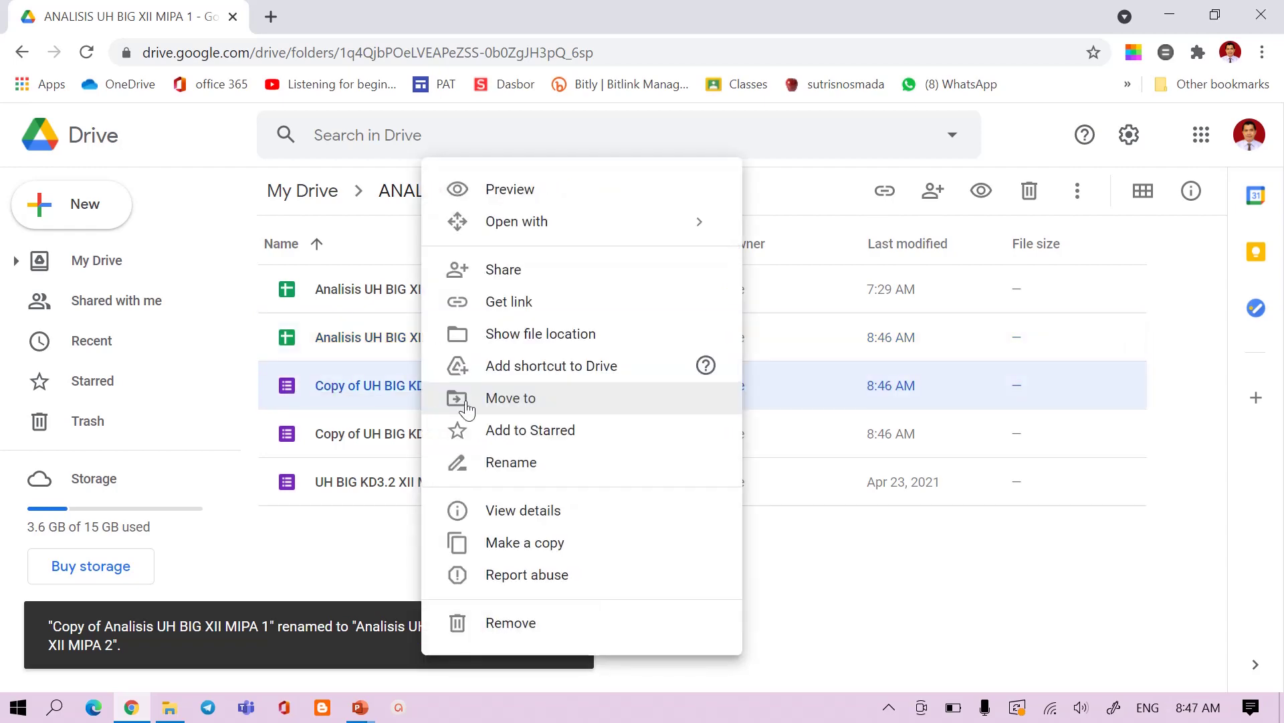
{"action": "left_click", "coordinate": [503, 462]}
{"action": "left_click", "coordinate": [533, 393]}
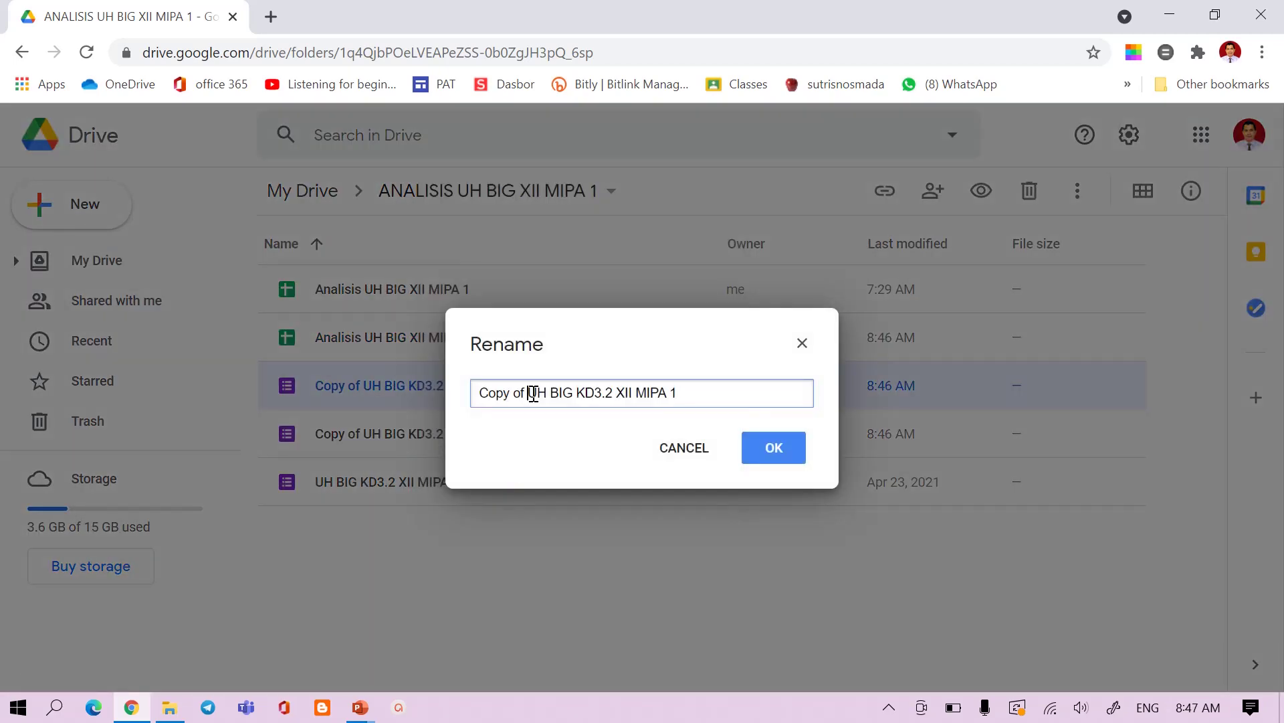
{"action": "key", "text": "BackSpace"}
{"action": "key", "text": "BackSpace"}
{"action": "key", "text": "BackSpace"}
{"action": "key", "text": "BackSpace"}
{"action": "key", "text": "BackSpace"}
{"action": "key", "text": "BackSpace"}
{"action": "key", "text": "BackSpace"}
{"action": "key", "text": "BackSpace"}
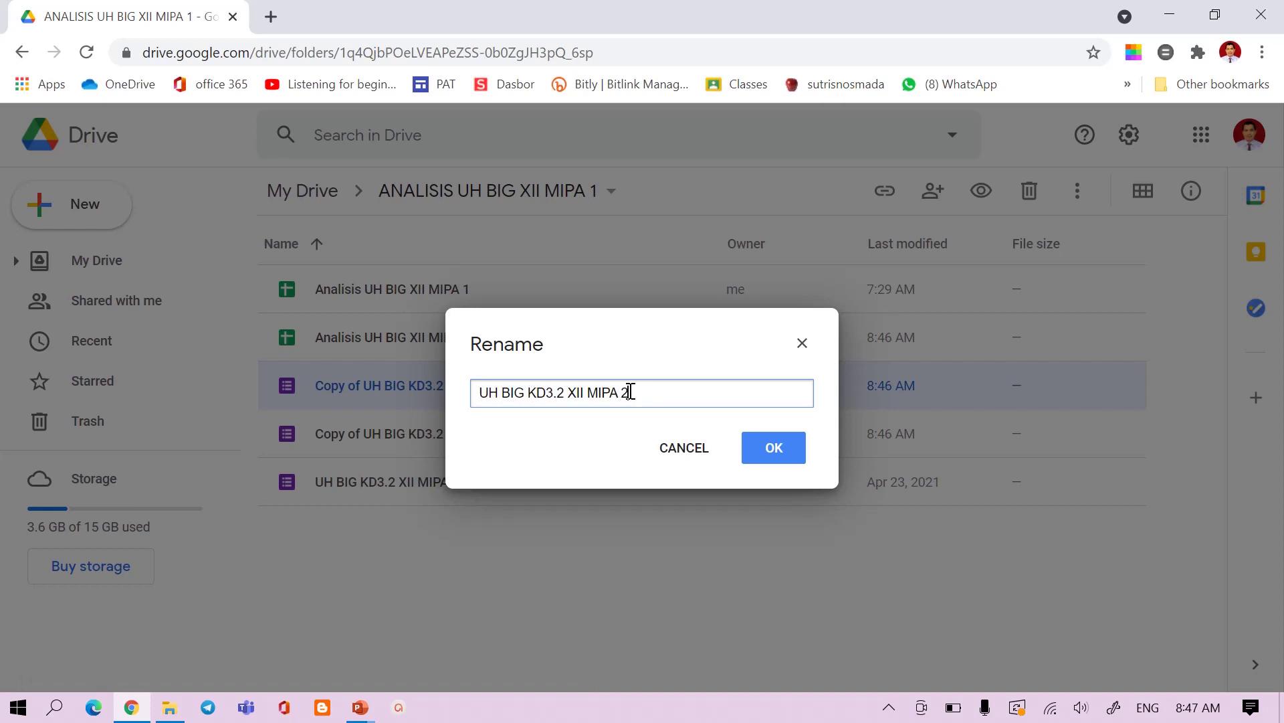
{"action": "type", "text": "2"}
{"action": "left_click", "coordinate": [792, 457]}
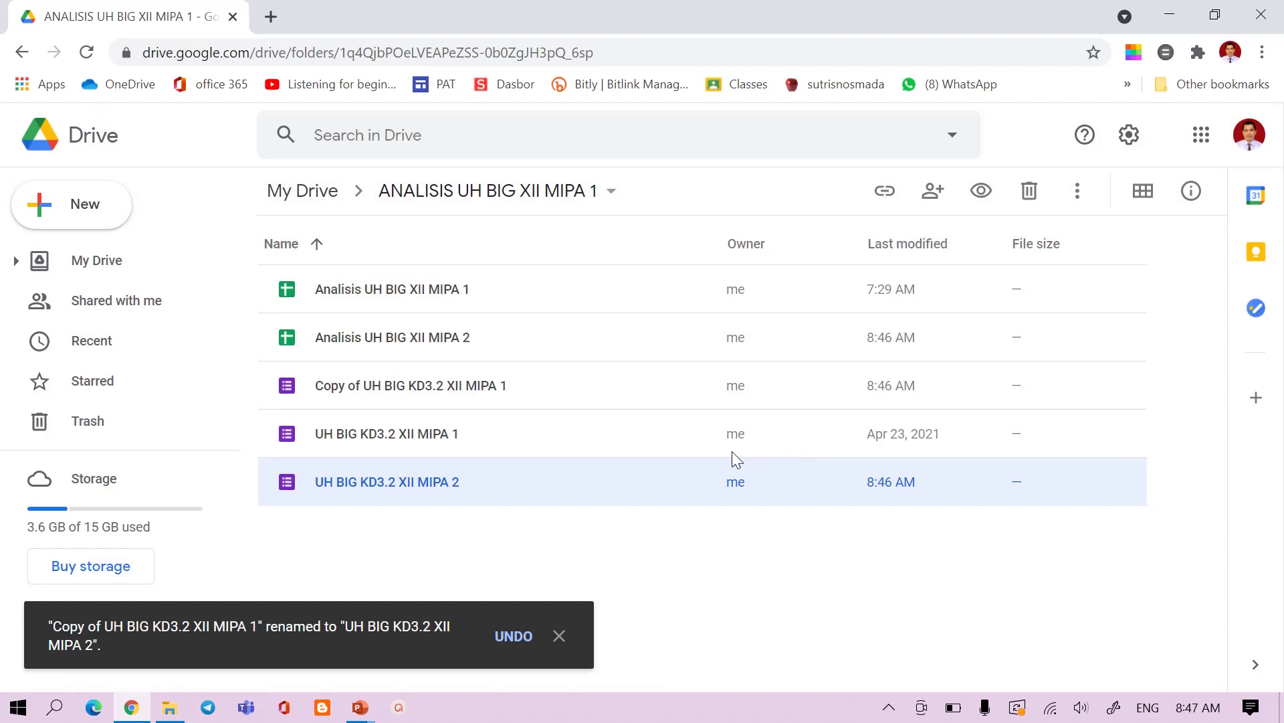
Open the Analisis UH BIG XII MIPA 2 spreadsheet on its student submissions sheet
{"action": "double_click", "coordinate": [386, 334]}
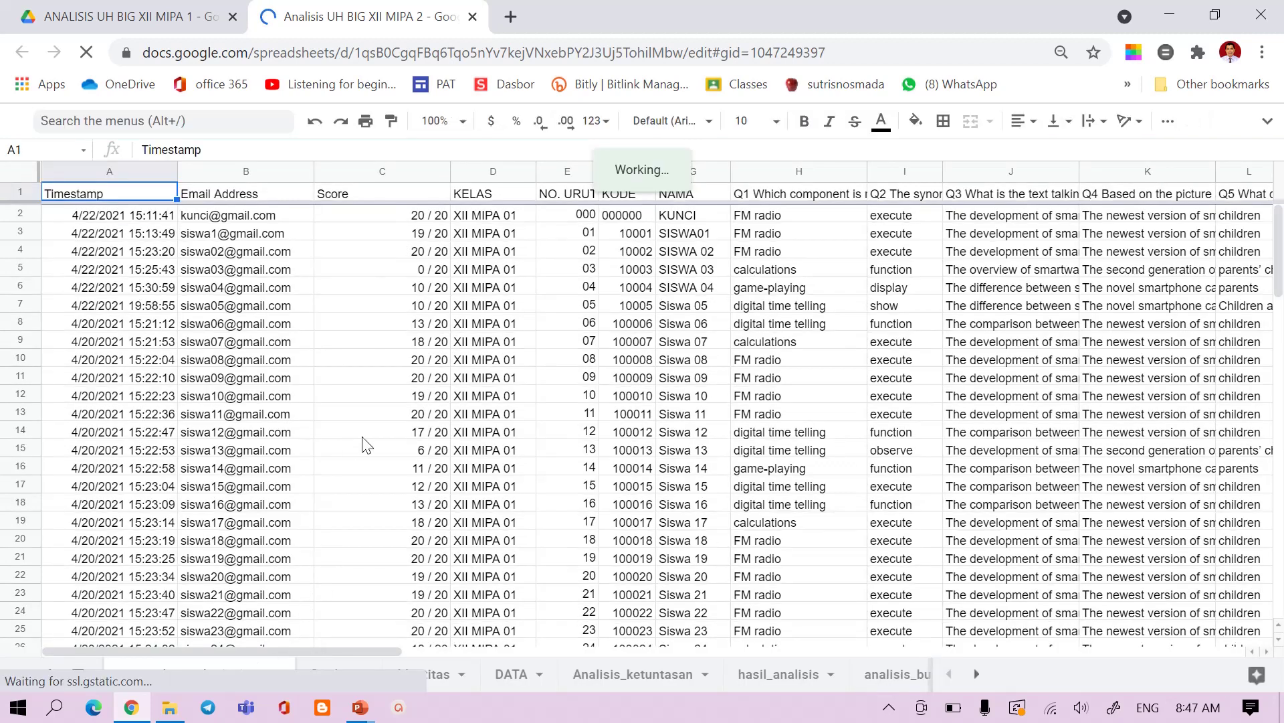
{"action": "left_click", "coordinate": [256, 381]}
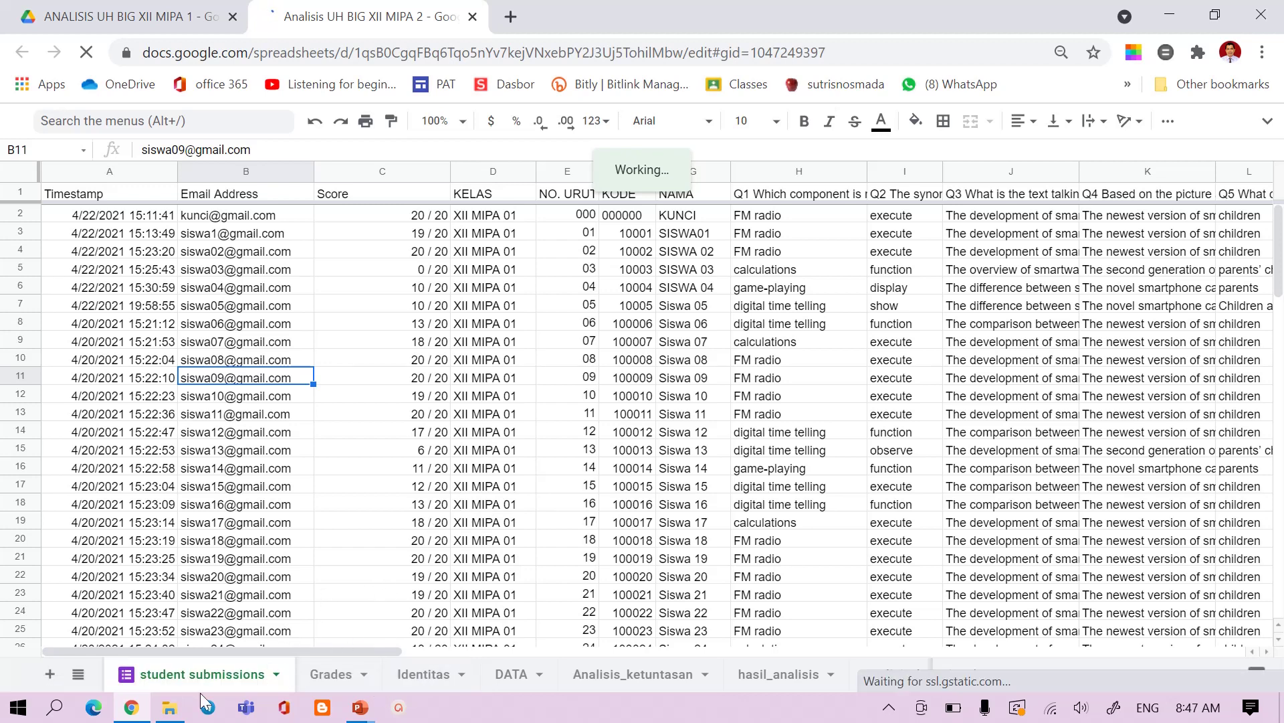
Try to unlink the form from the student submissions sheet and delete that sheet
{"action": "left_click", "coordinate": [275, 675]}
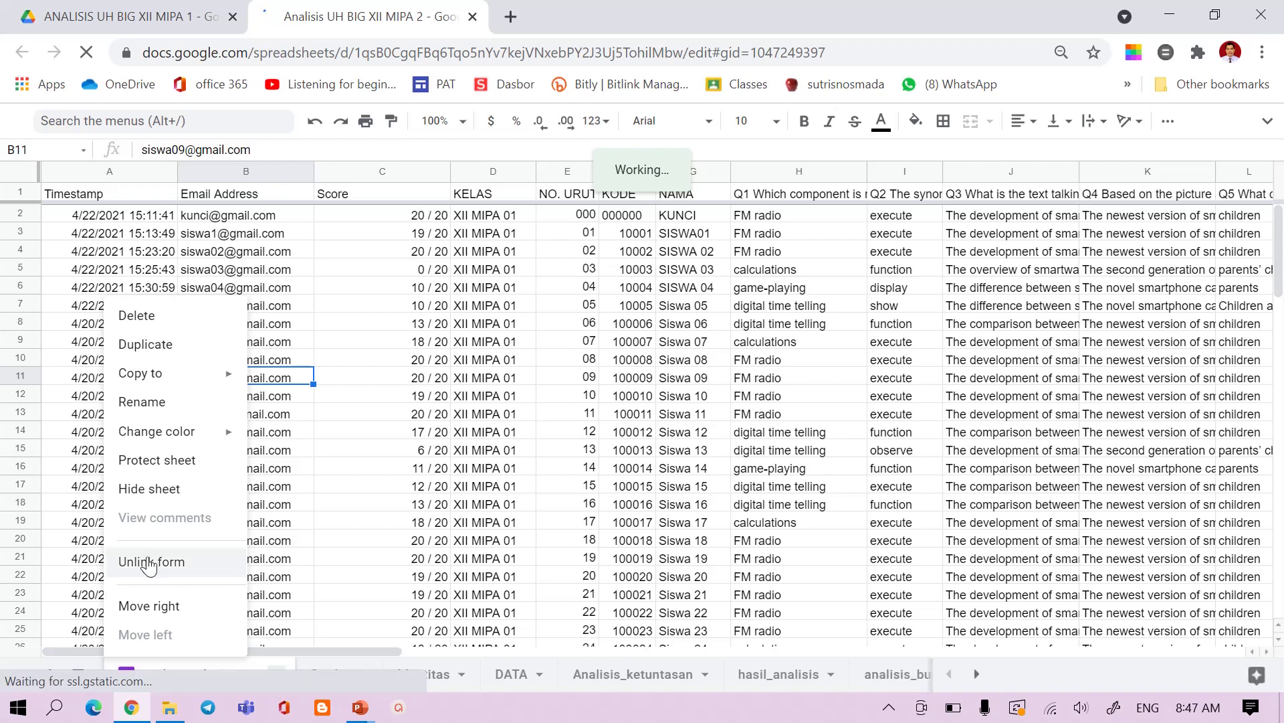
{"action": "left_click", "coordinate": [148, 572]}
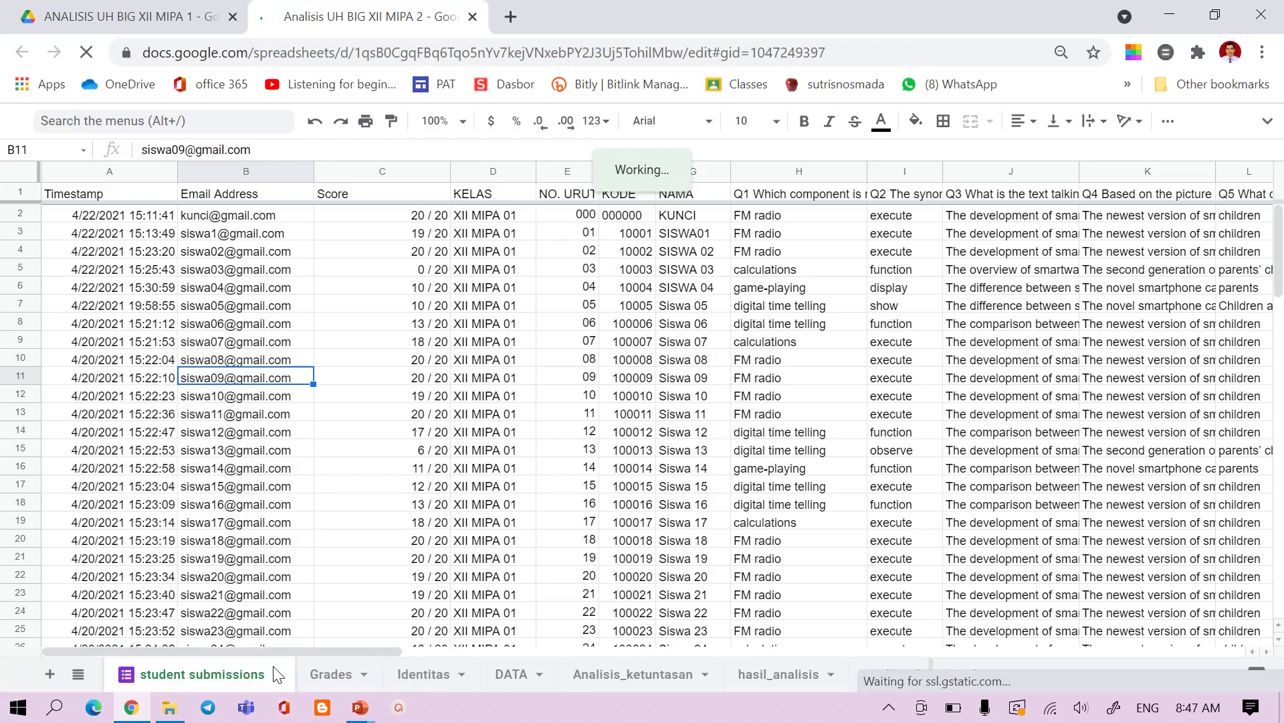
{"action": "left_click", "coordinate": [275, 674]}
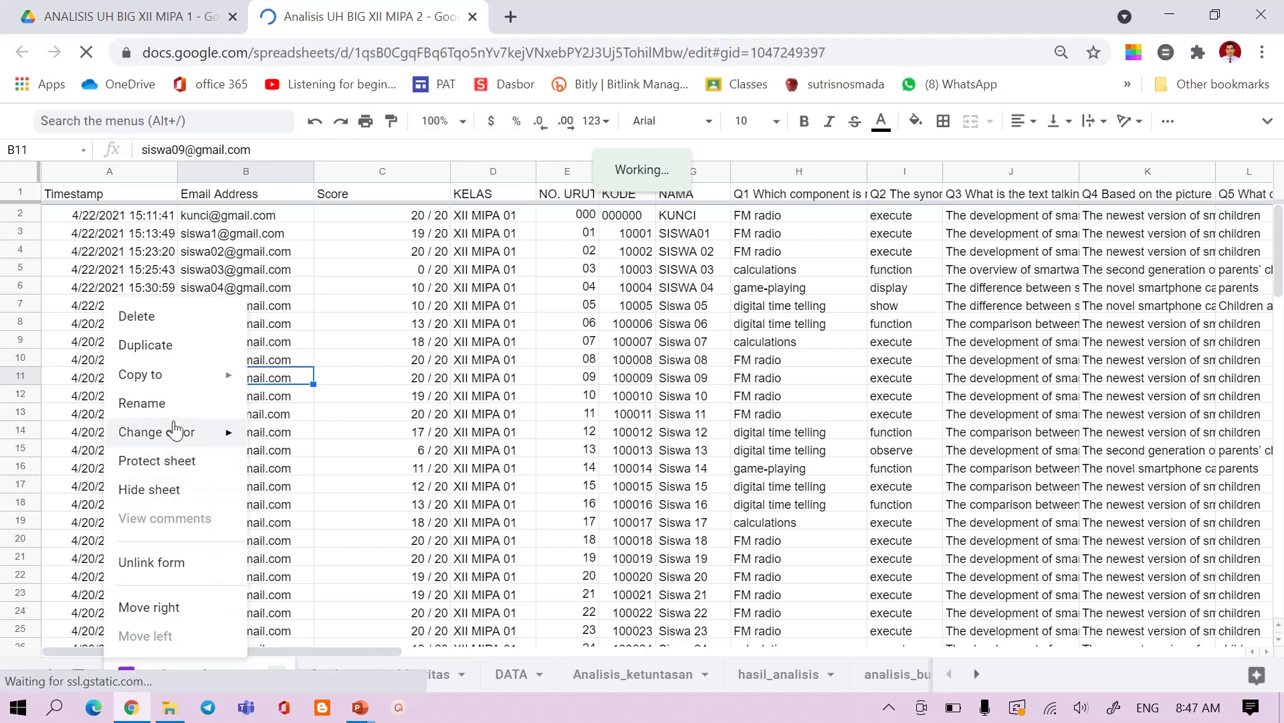
{"action": "left_click", "coordinate": [147, 318]}
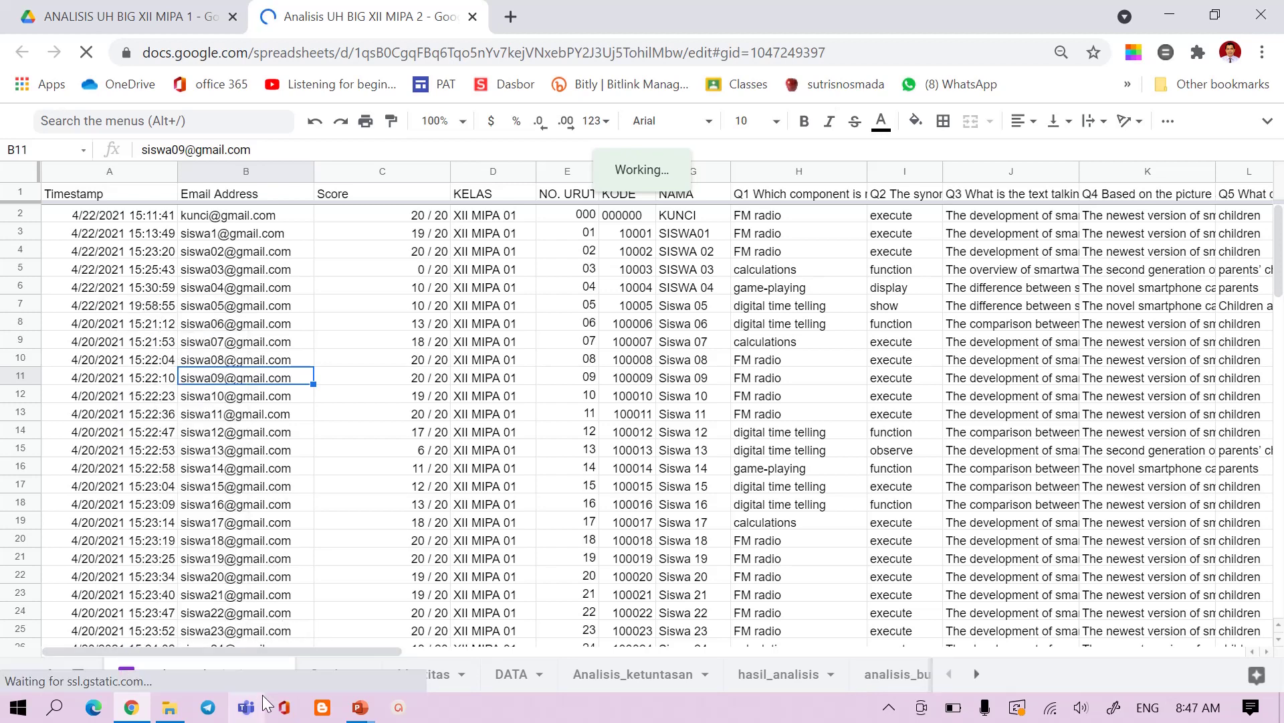
Try to duplicate the Grades sheet in the Analisis UH BIG XII MIPA 2 spreadsheet
{"action": "left_click", "coordinate": [339, 684]}
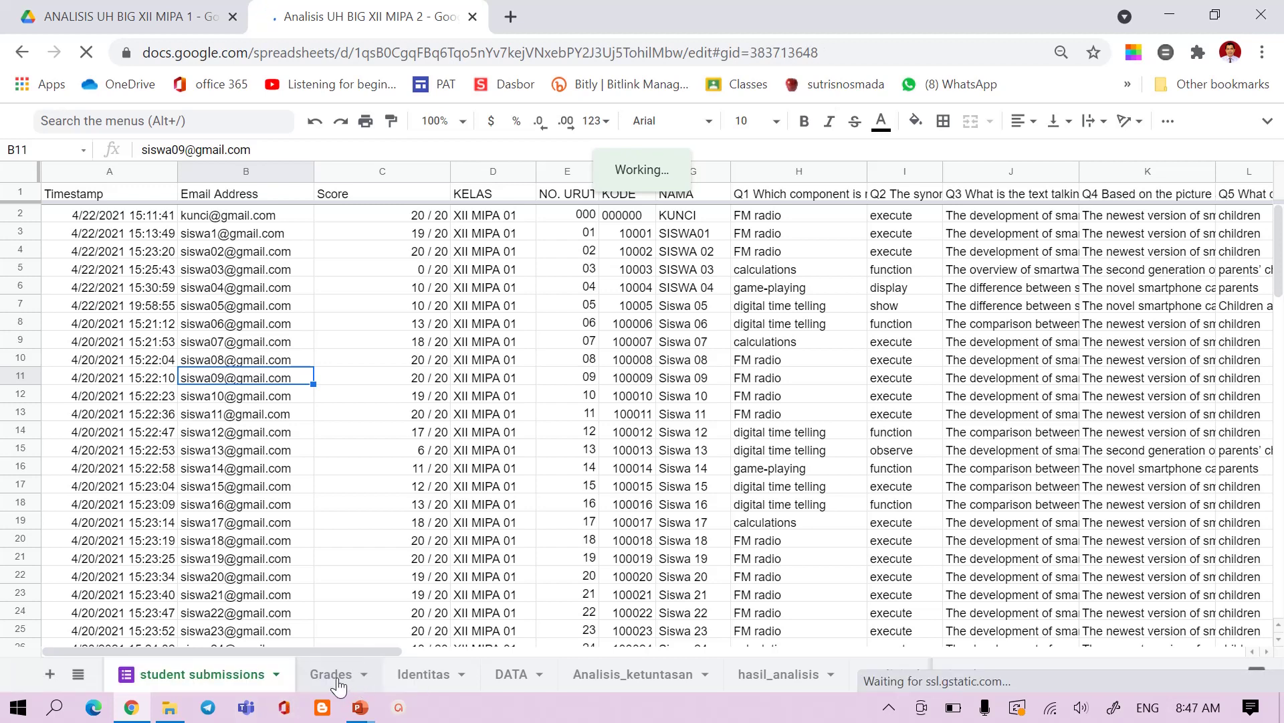
{"action": "right_click", "coordinate": [337, 677]}
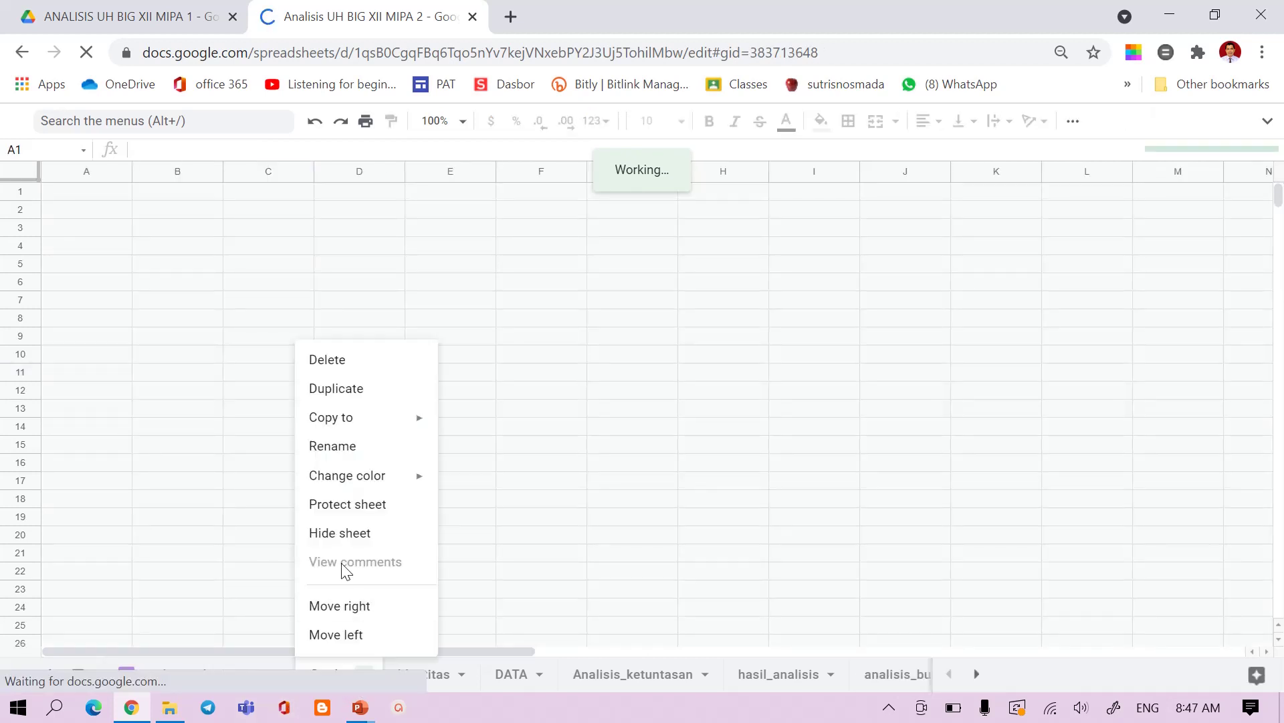
{"action": "left_click", "coordinate": [338, 390]}
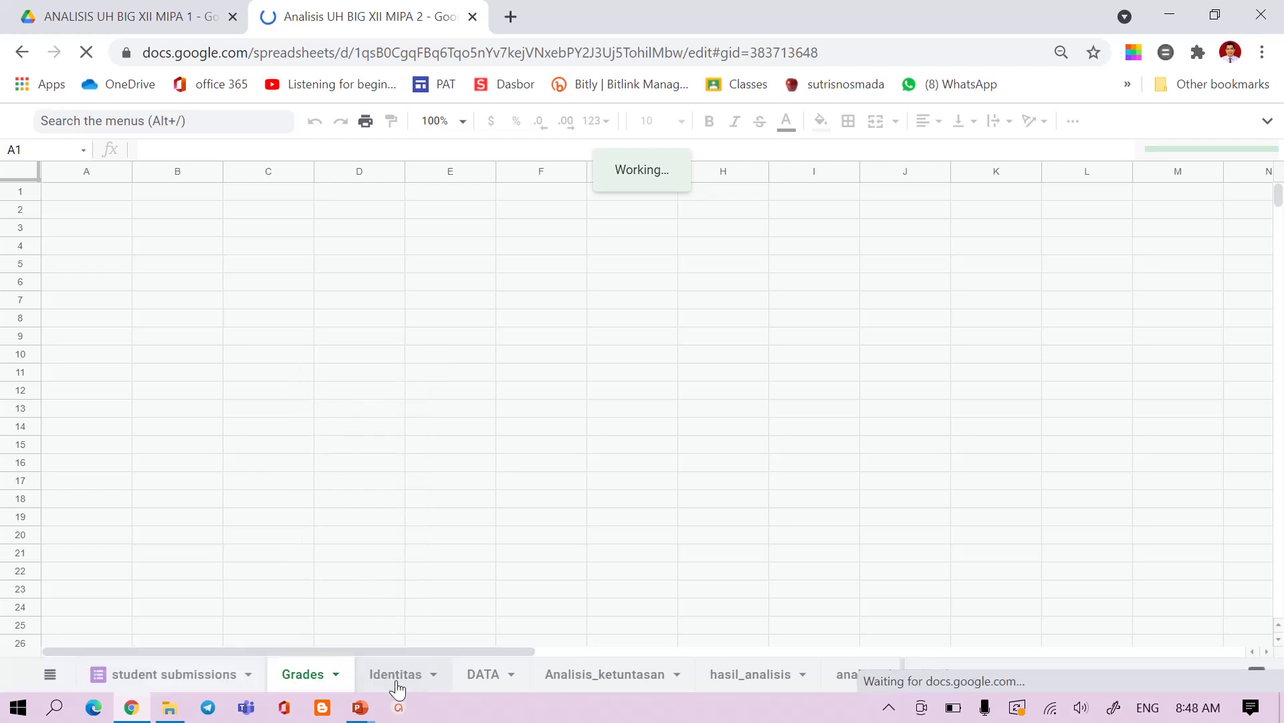
{"action": "left_click", "coordinate": [206, 676]}
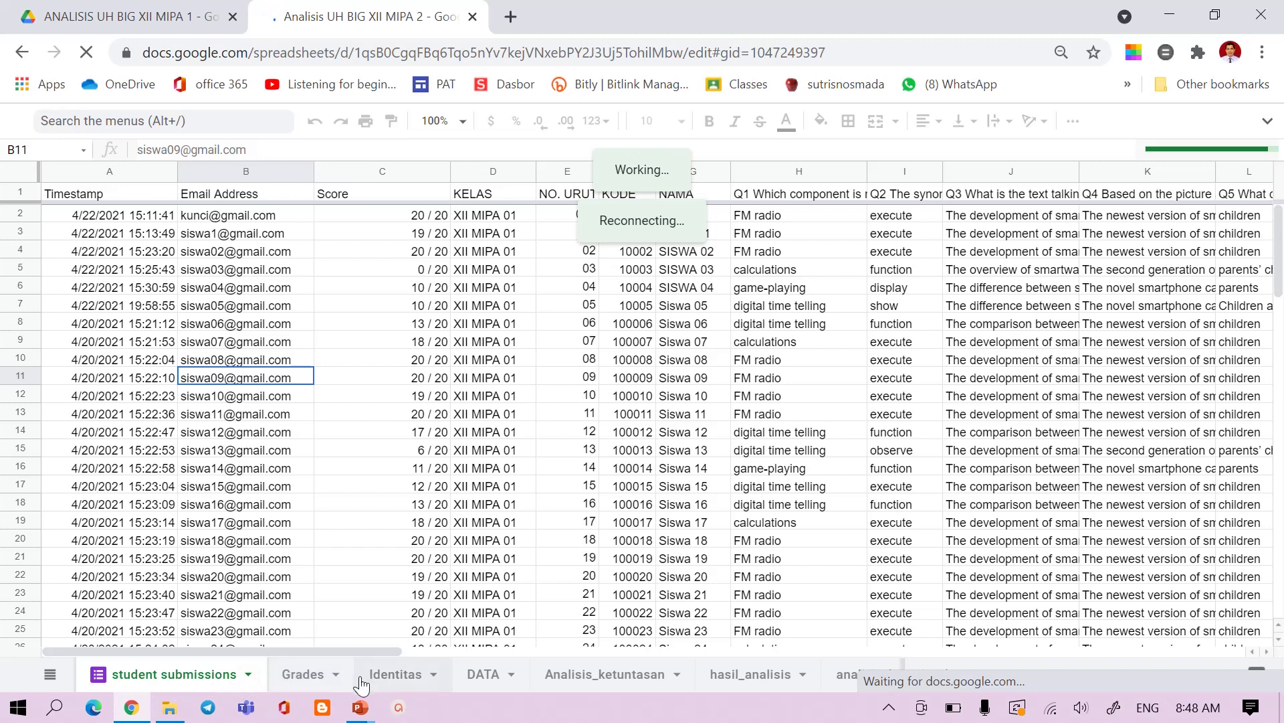
{"action": "left_click", "coordinate": [334, 680]}
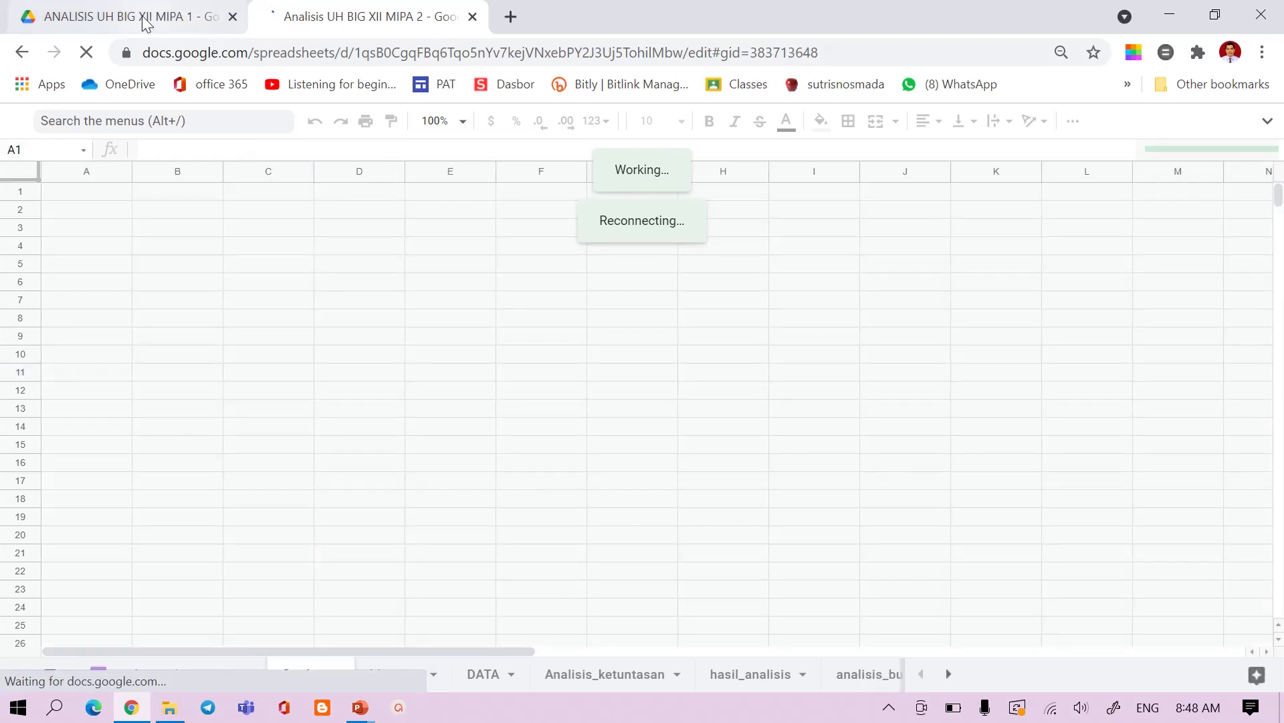
{"action": "left_click", "coordinate": [377, 263]}
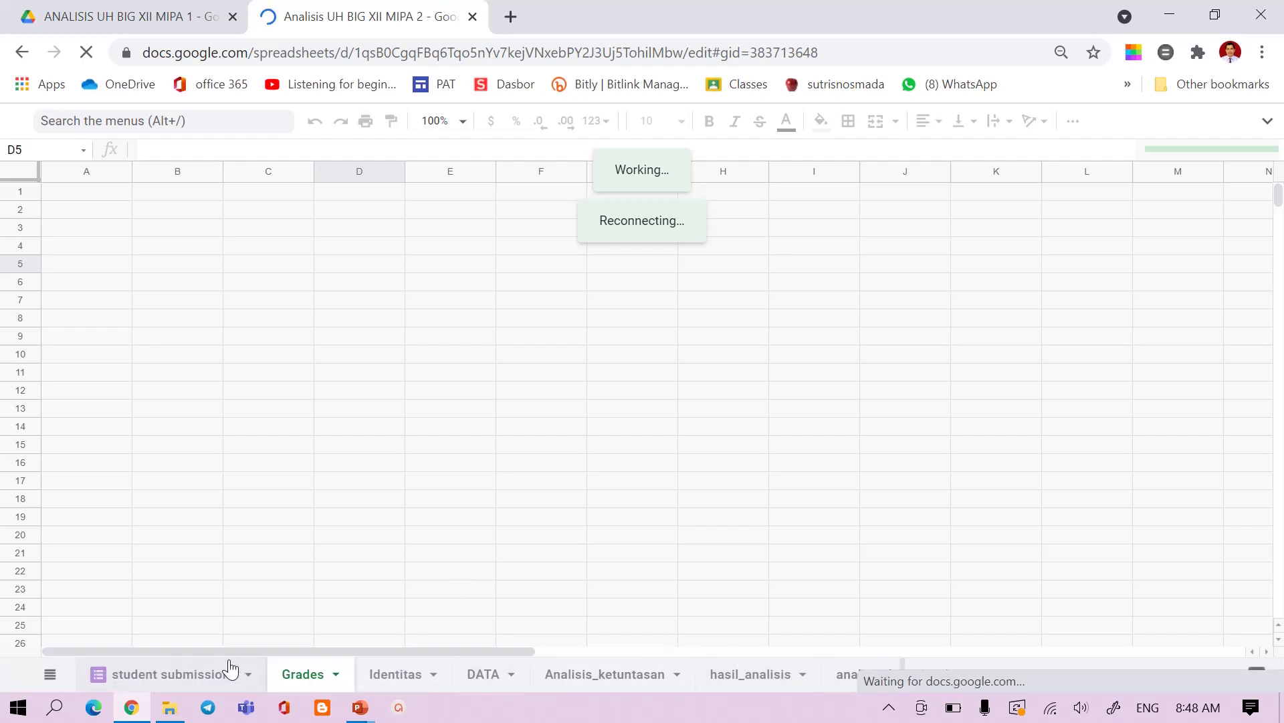
Open the UH BIG KD3.2 XII MIPA 2 form from the ANALISIS UH BIG XII MIPA 1 folder in Drive
{"action": "mouse_move", "coordinate": [135, 715]}
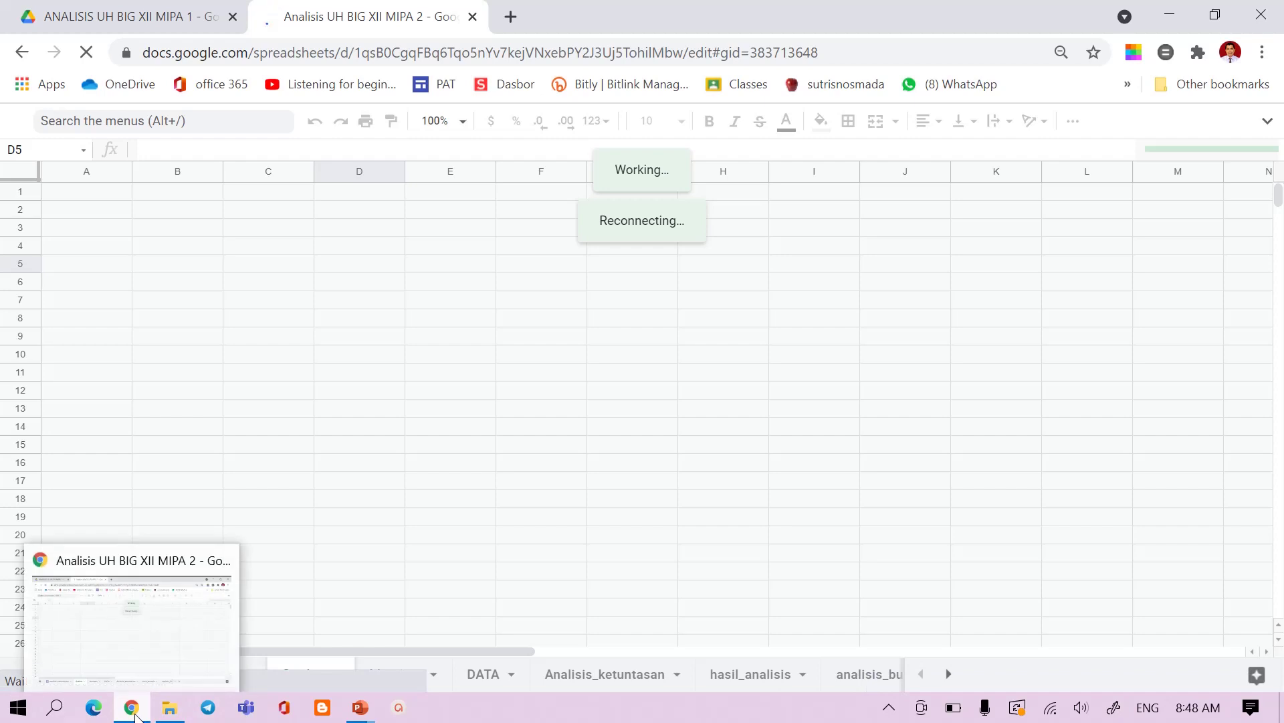
{"action": "left_click", "coordinate": [106, 15]}
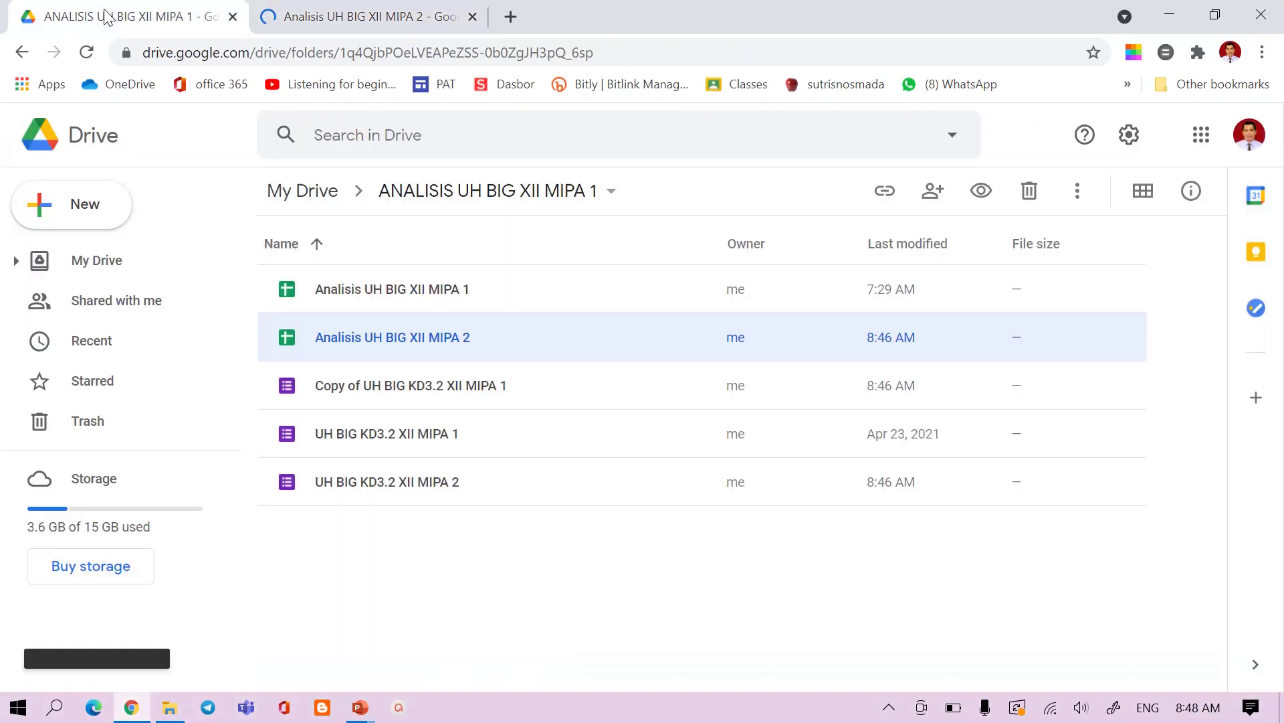
{"action": "left_click", "coordinate": [404, 481]}
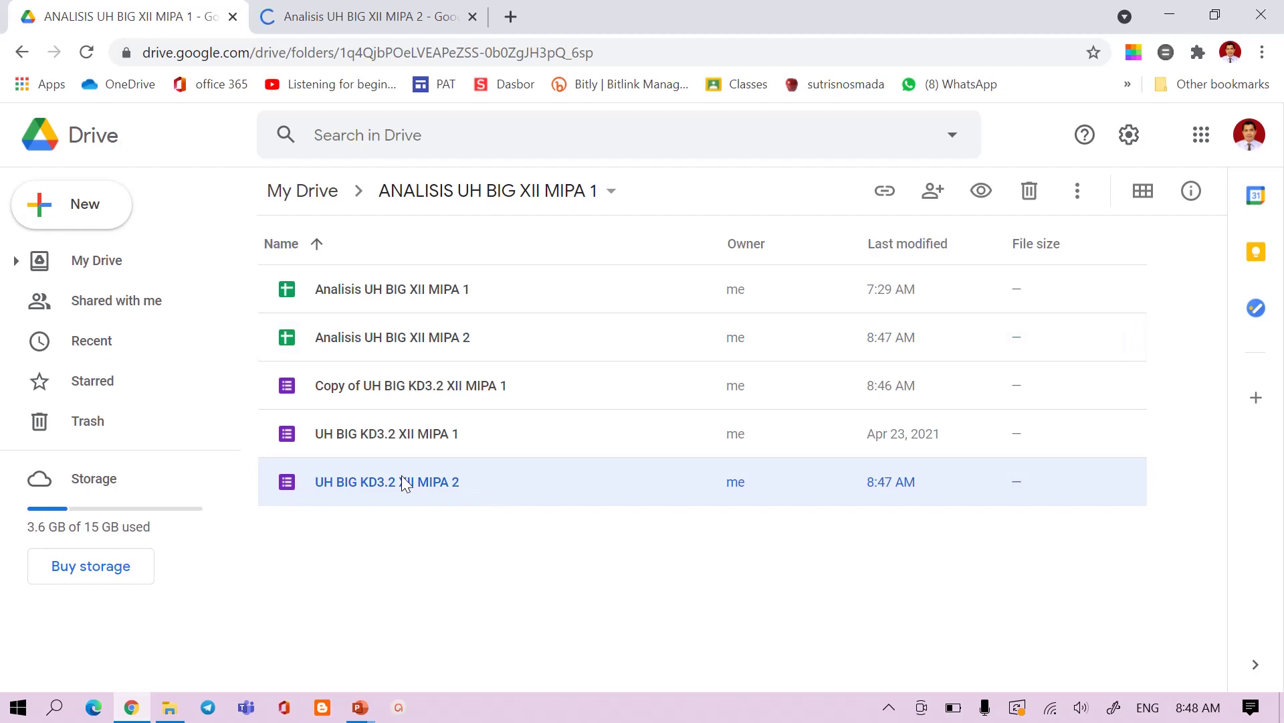
{"action": "right_click", "coordinate": [404, 481]}
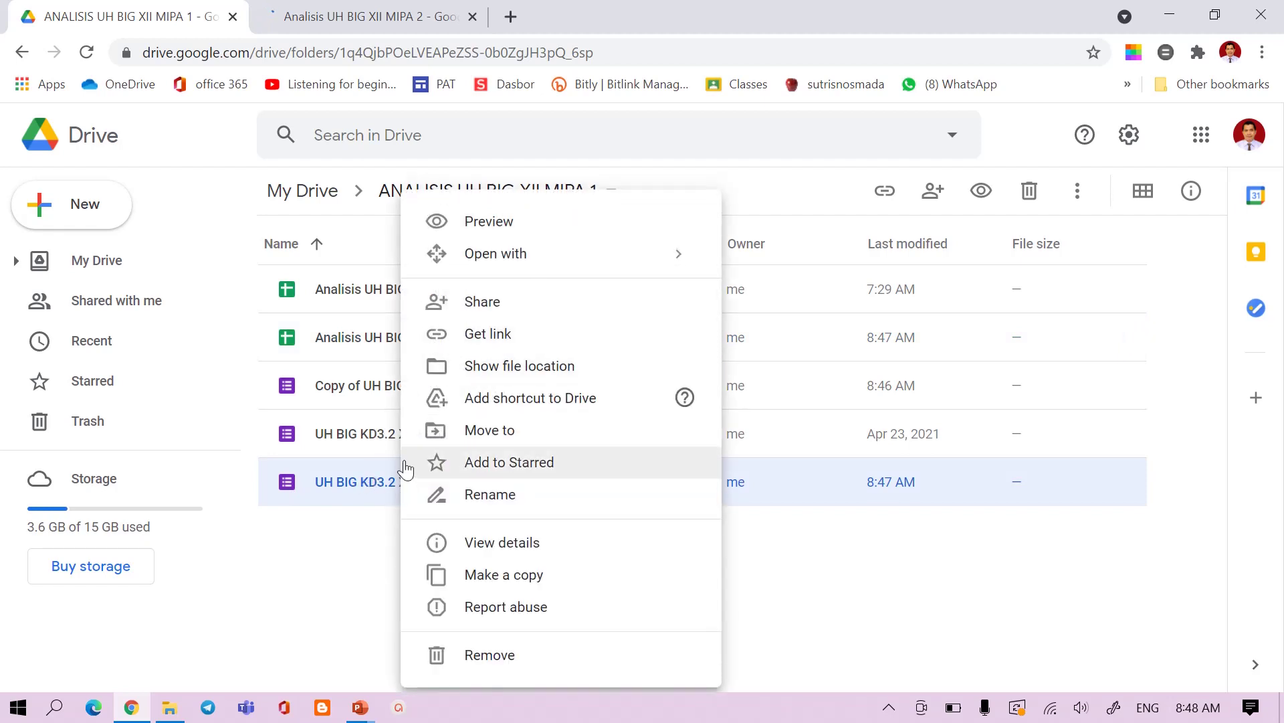
{"action": "double_click", "coordinate": [360, 487]}
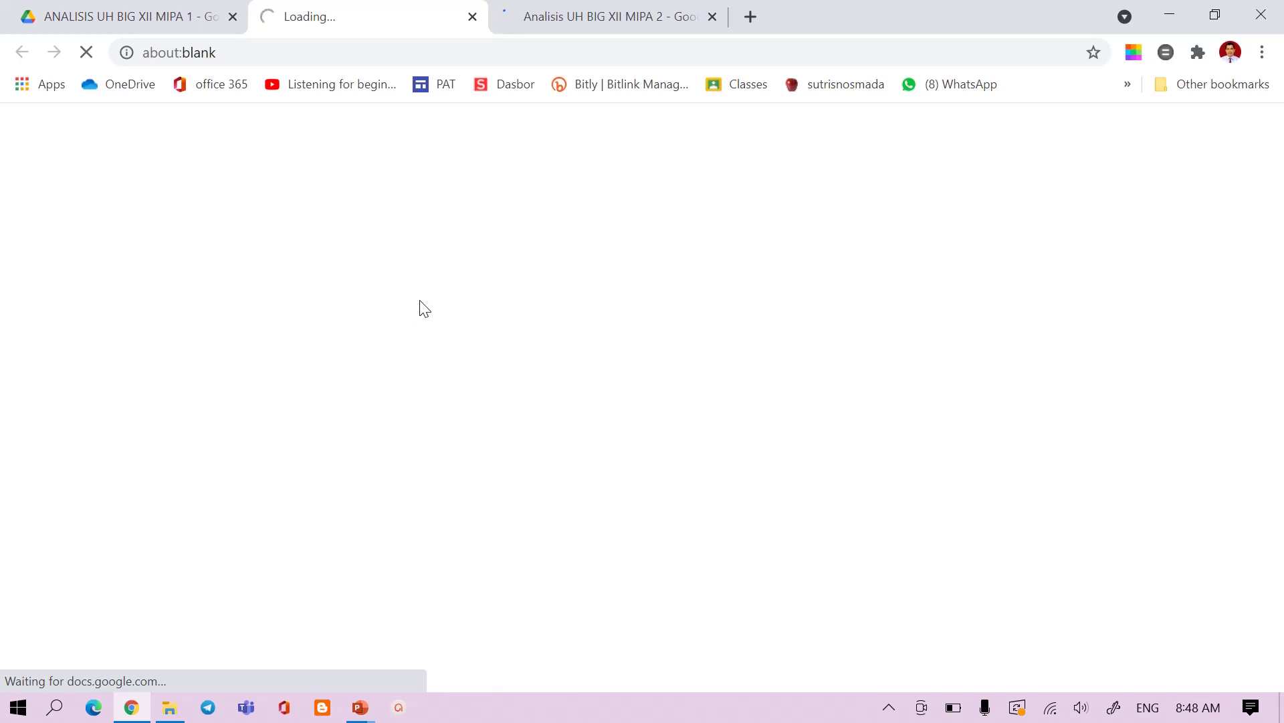
Connect to the Ruang MM Wi-Fi network with automatic connection enabled, and reload the UH BIG KD3.2 XII MIPA 2 form
{"action": "left_click", "coordinate": [1052, 716]}
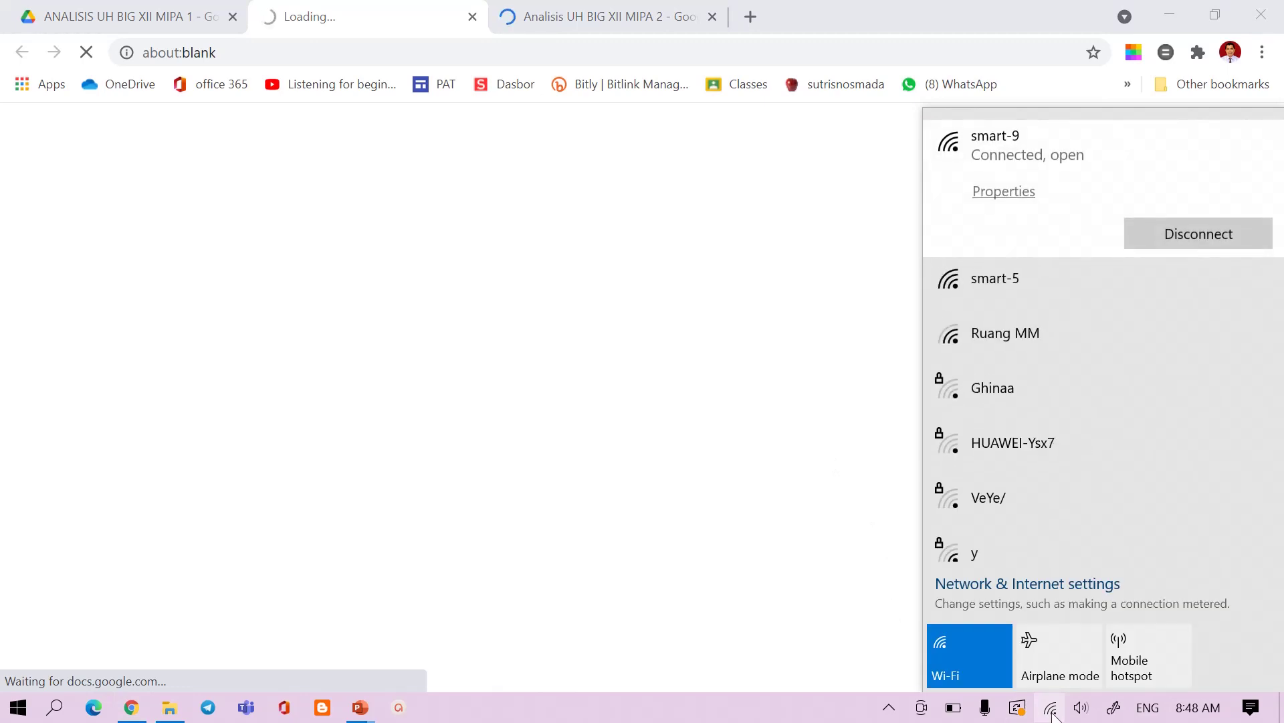
{"action": "left_click", "coordinate": [1013, 328]}
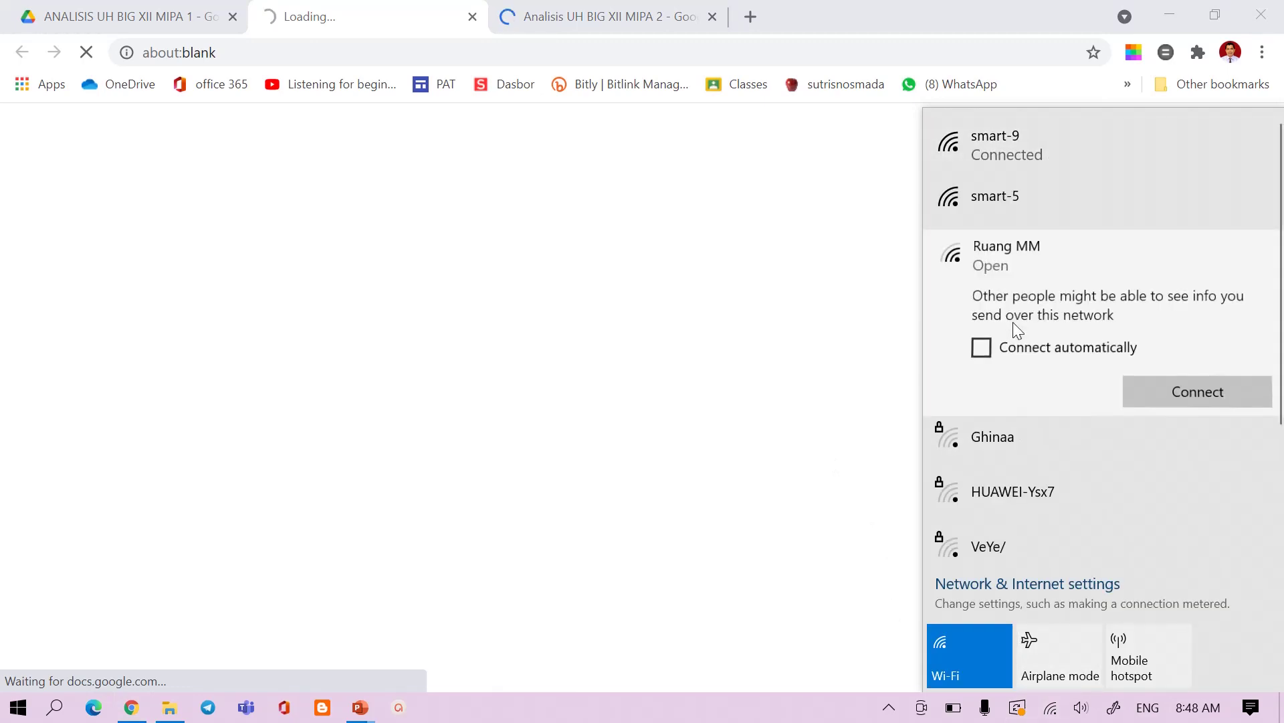
{"action": "left_click", "coordinate": [1036, 350]}
{"action": "left_click", "coordinate": [1160, 391]}
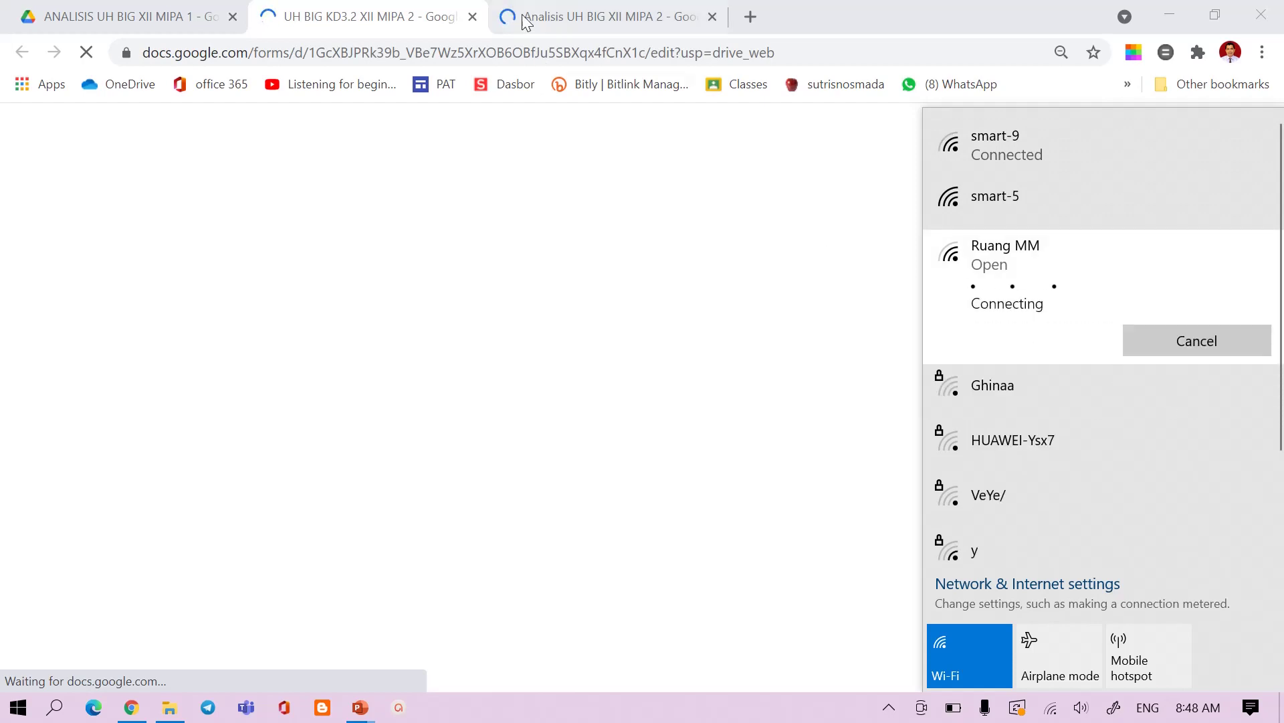
{"action": "left_click", "coordinate": [318, 16]}
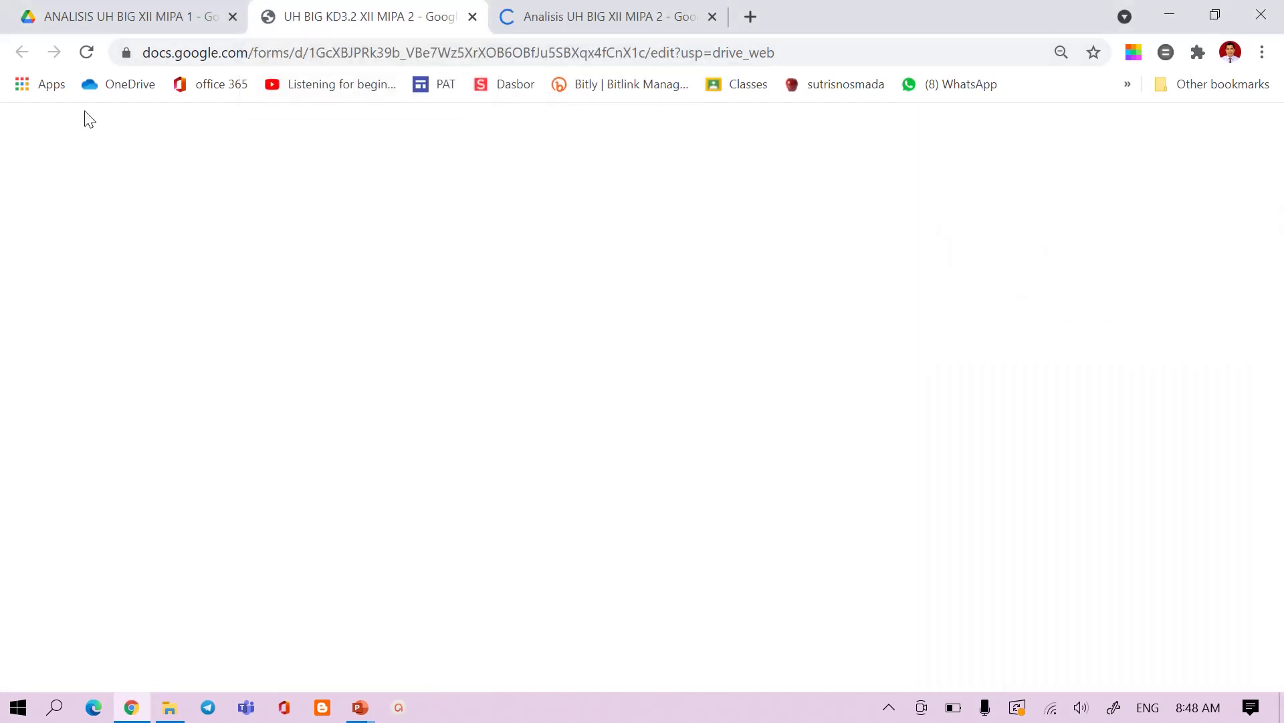
{"action": "left_click", "coordinate": [86, 52]}
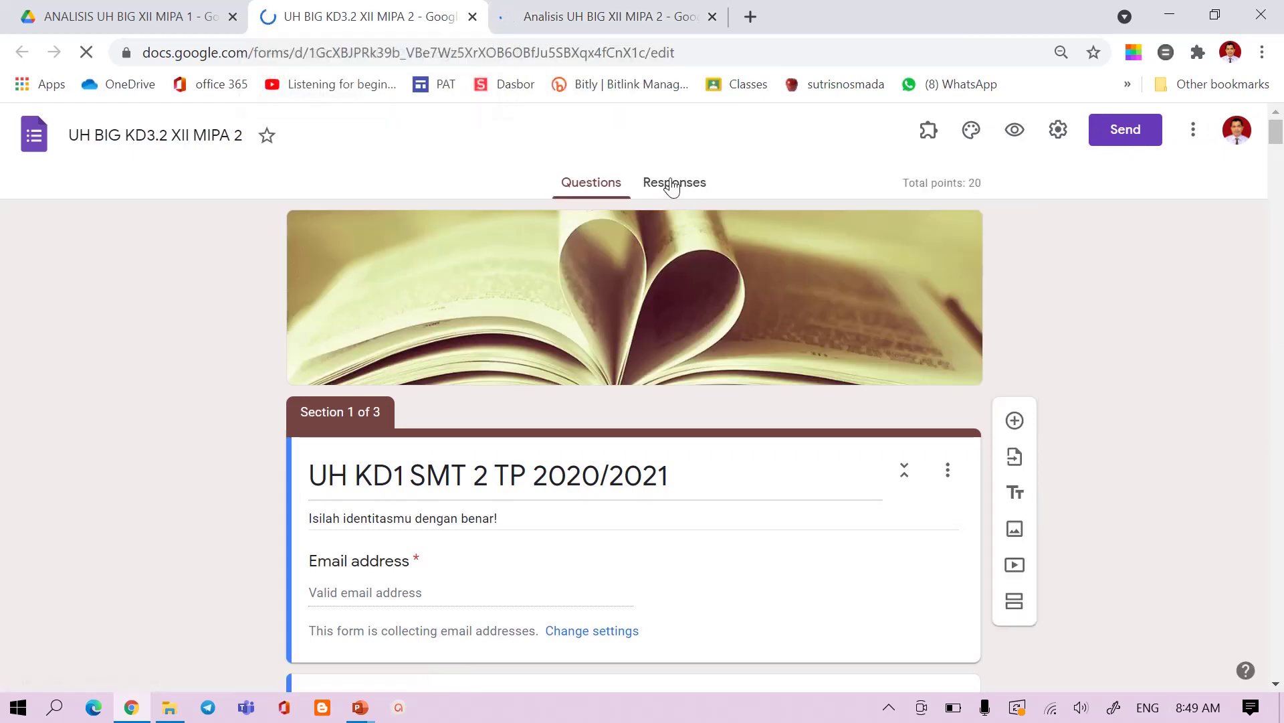
Return to the Analisis UH BIG XII MIPA 2 spreadsheet, accept the pending form-association warning, and show the student submissions sheet
{"action": "left_click", "coordinate": [572, 18]}
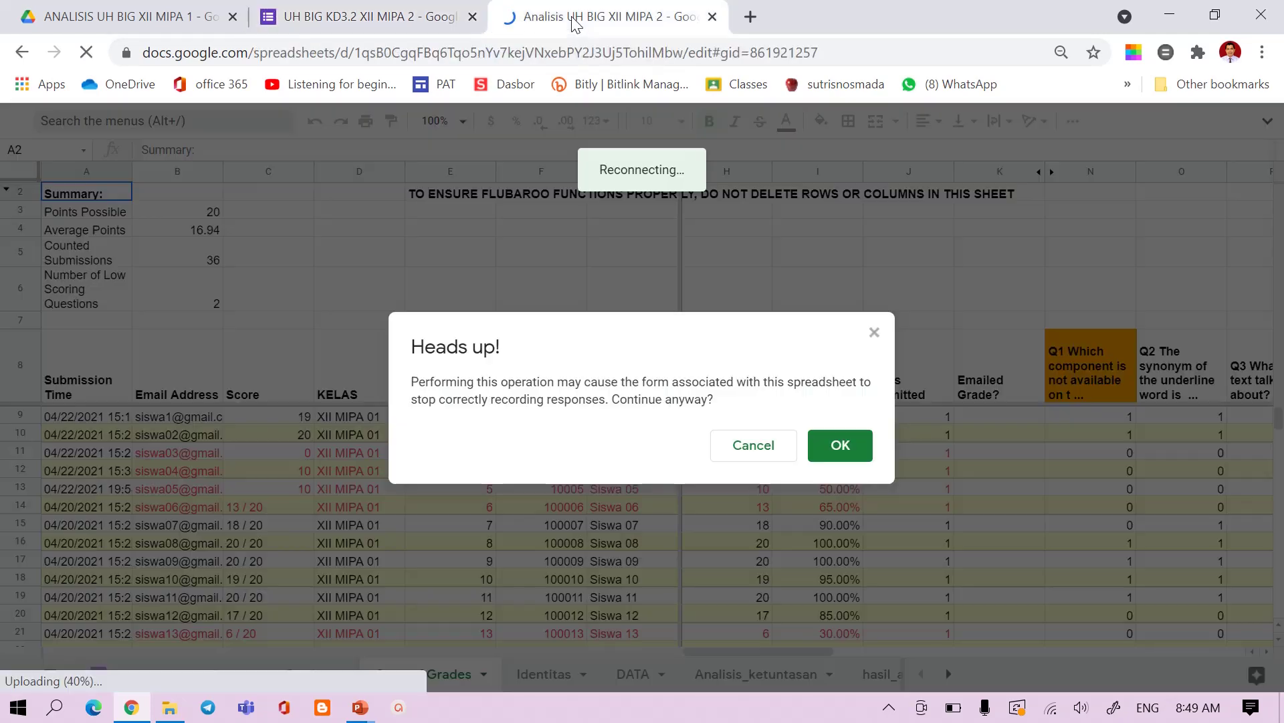
{"action": "left_click", "coordinate": [842, 450]}
{"action": "left_click", "coordinate": [840, 438]}
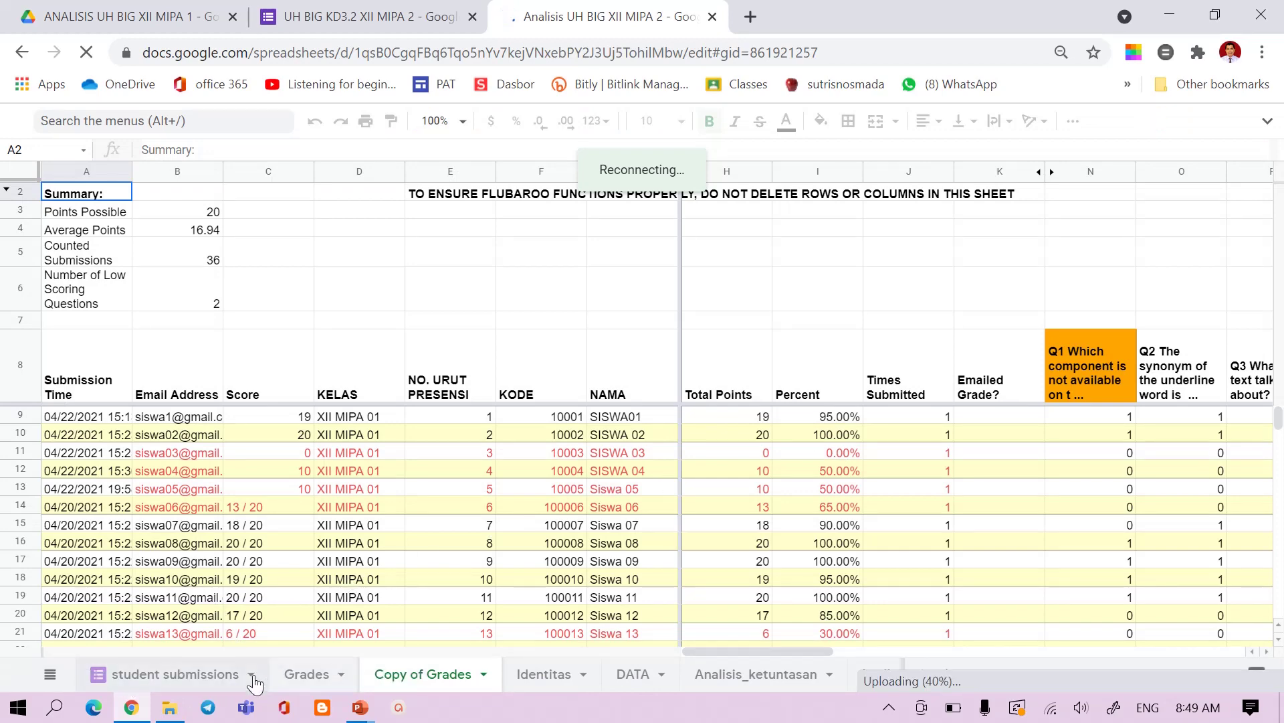
{"action": "left_click", "coordinate": [255, 680]}
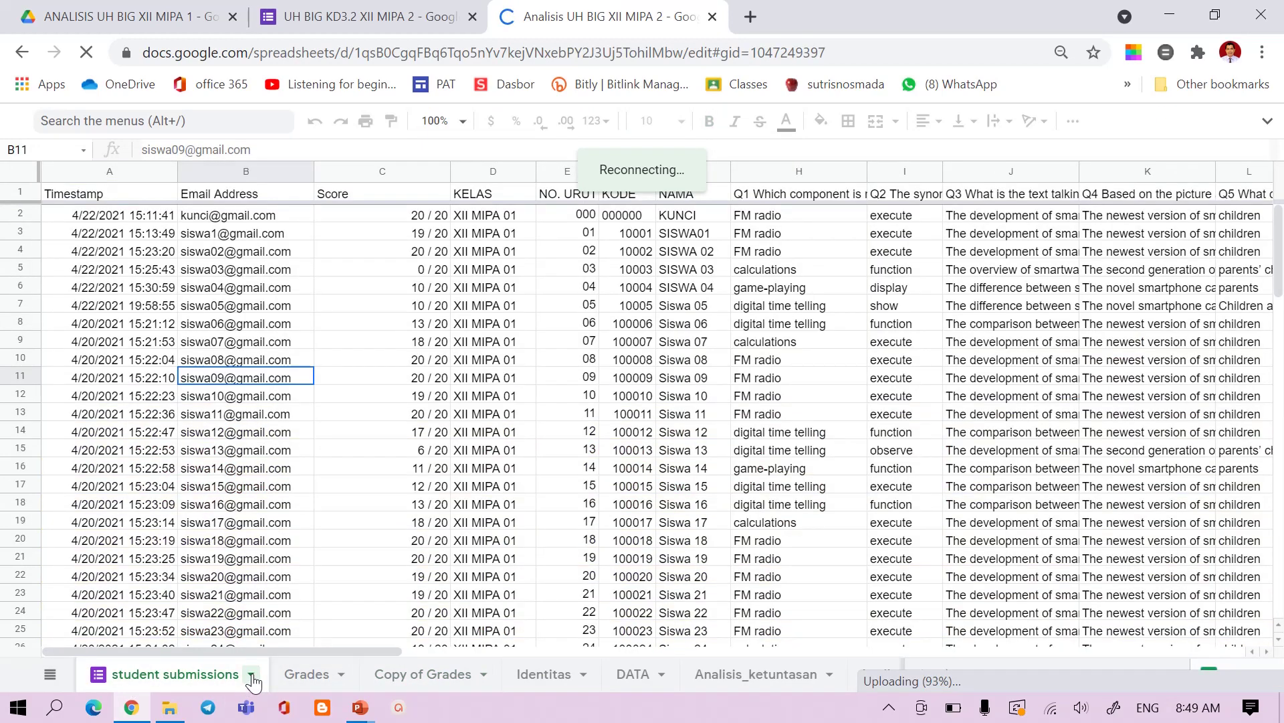
Delete the Grades sheet from the Analisis UH BIG XII MIPA 2 spreadsheet
{"action": "left_click", "coordinate": [331, 677]}
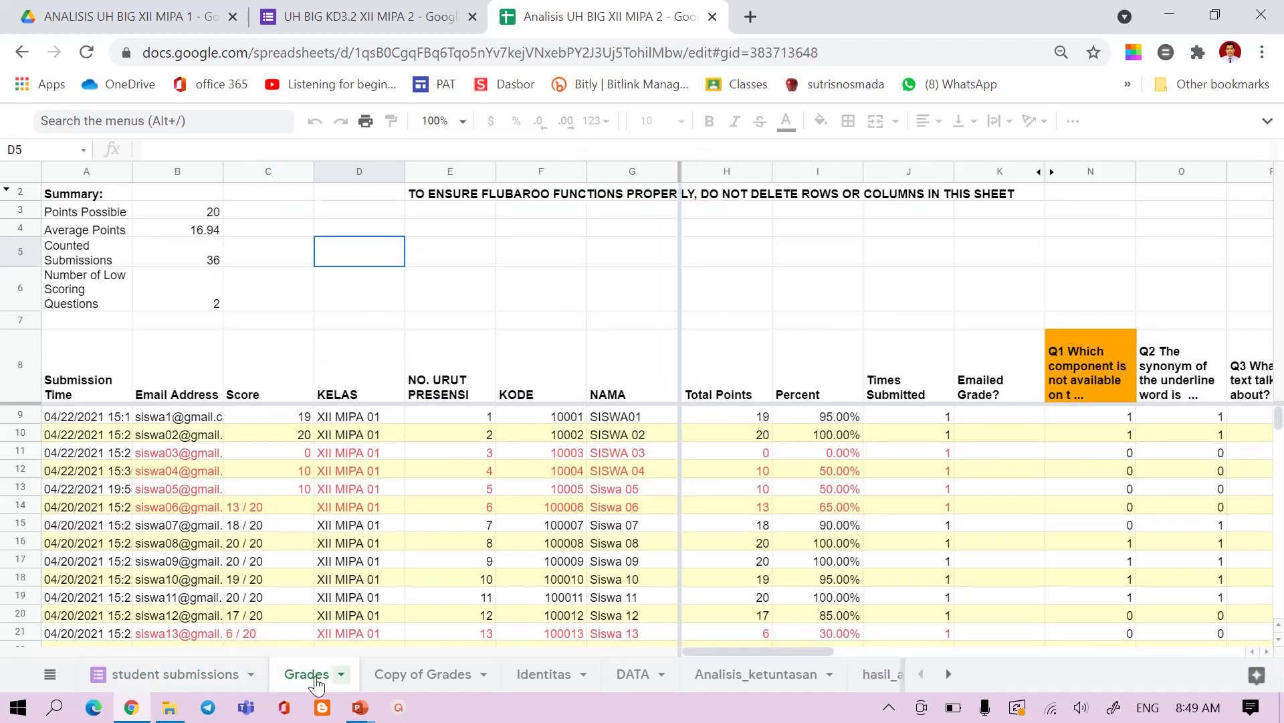
{"action": "left_click", "coordinate": [341, 675]}
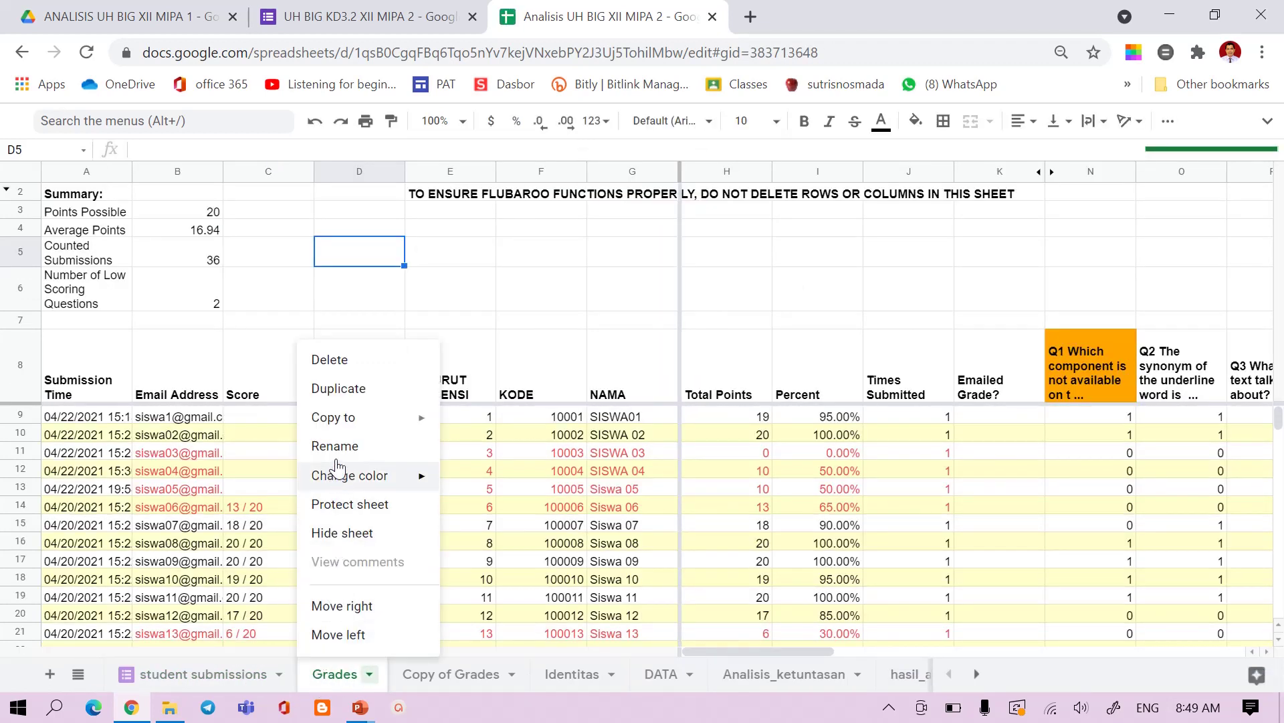
{"action": "left_click", "coordinate": [338, 366]}
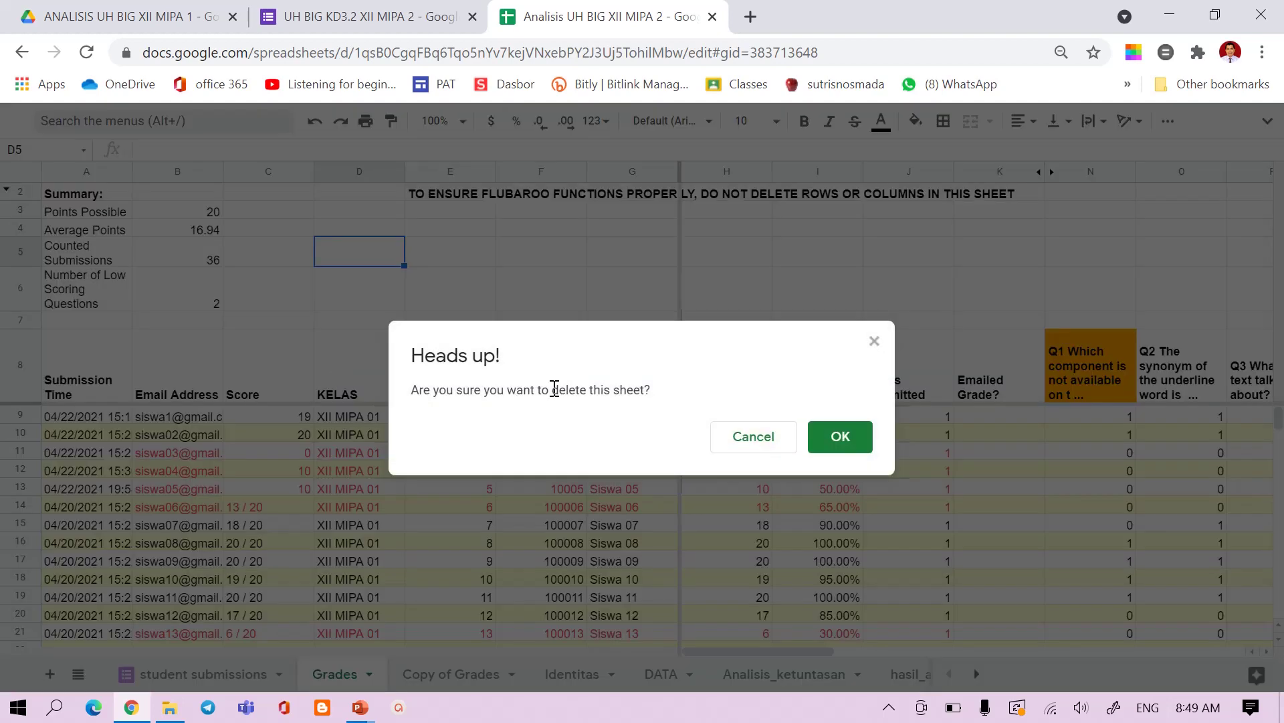
{"action": "left_click", "coordinate": [844, 442]}
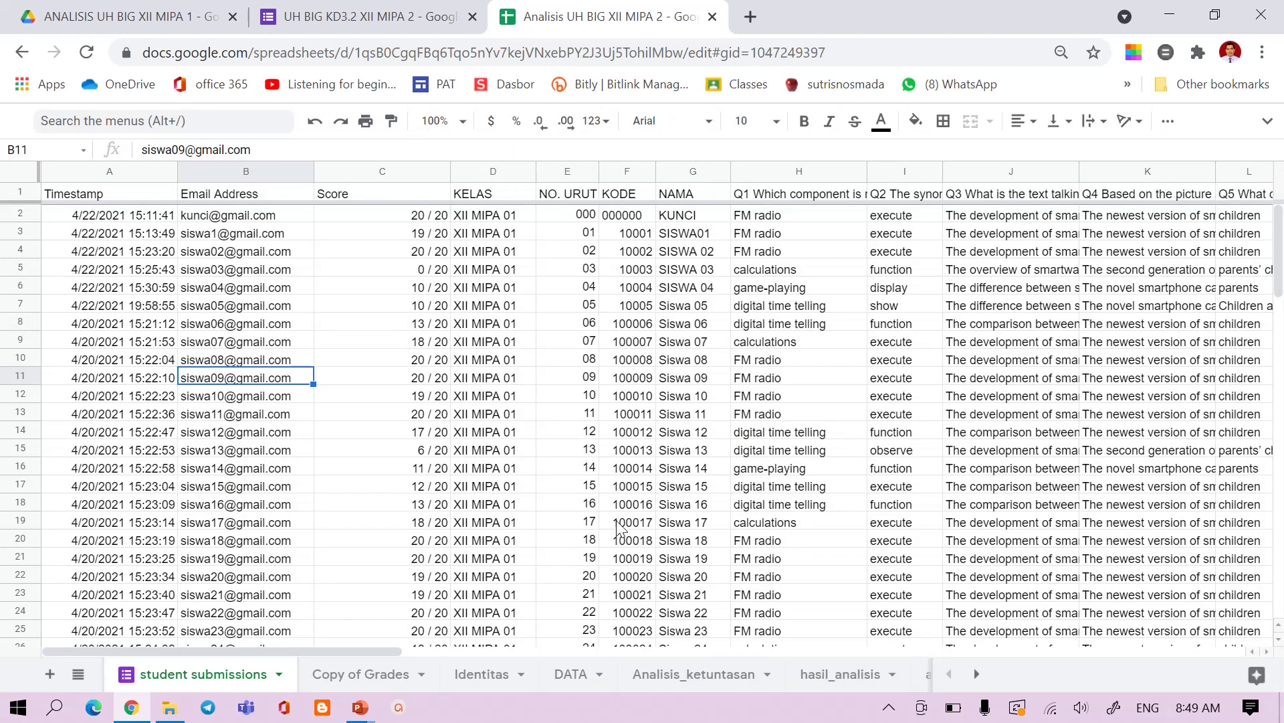
Unlink the form from the student submissions sheet and delete that sheet
{"action": "left_click", "coordinate": [279, 674]}
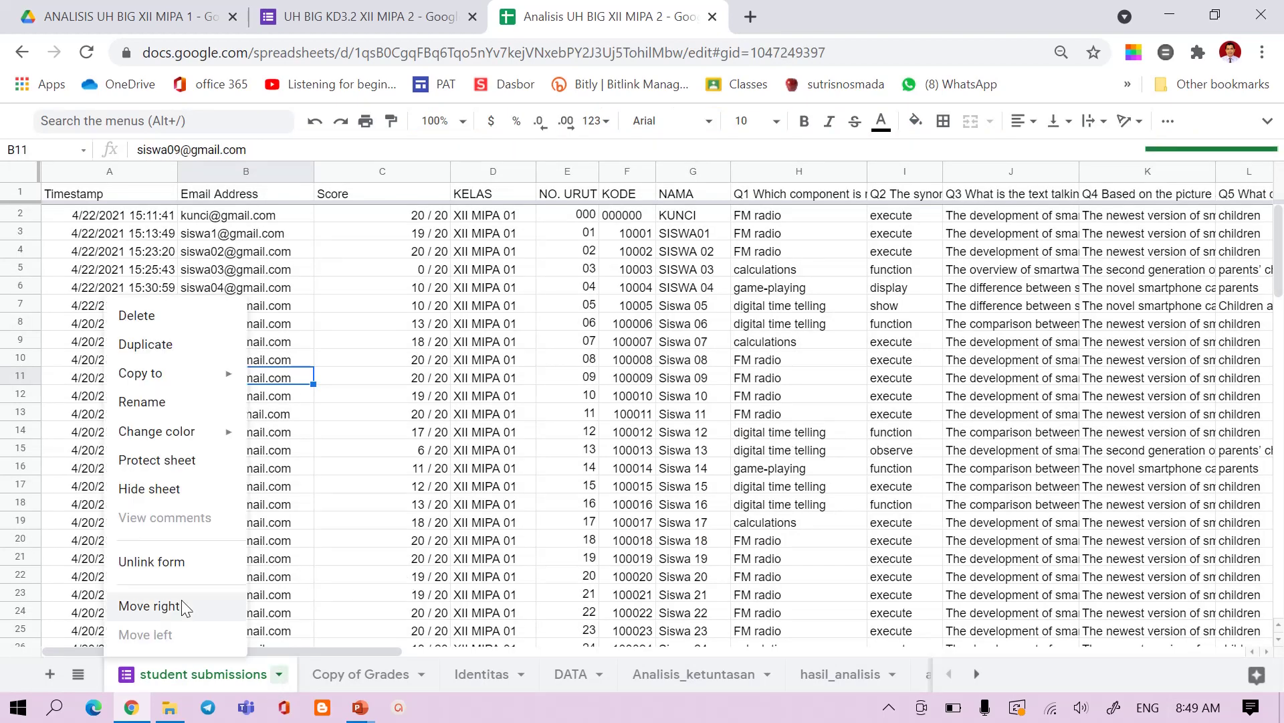
{"action": "left_click", "coordinate": [151, 562]}
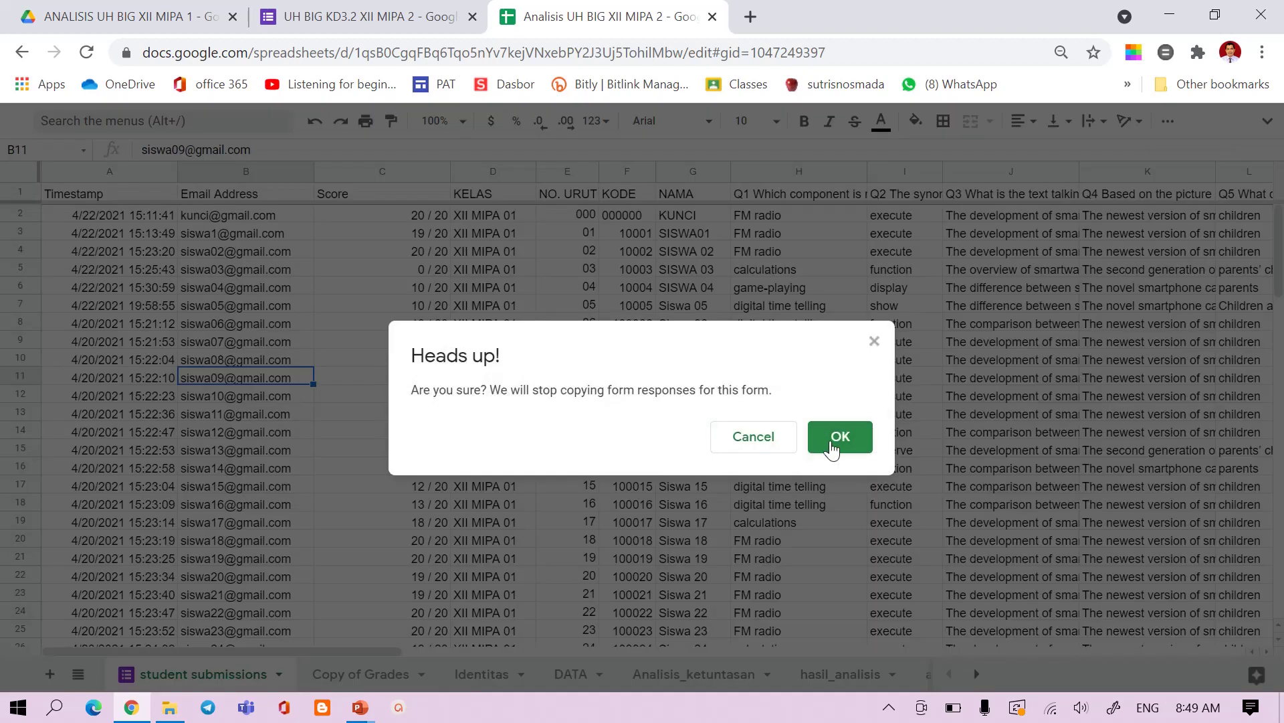
{"action": "left_click", "coordinate": [837, 440]}
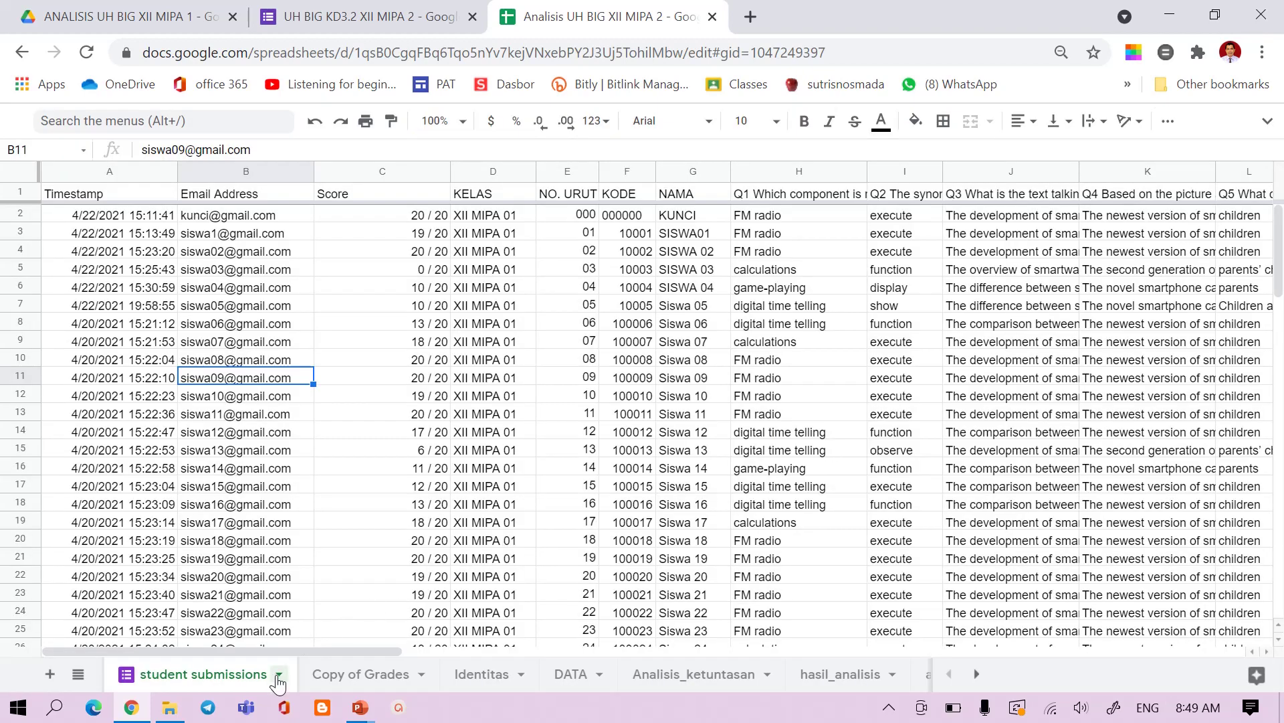
{"action": "left_click", "coordinate": [279, 679]}
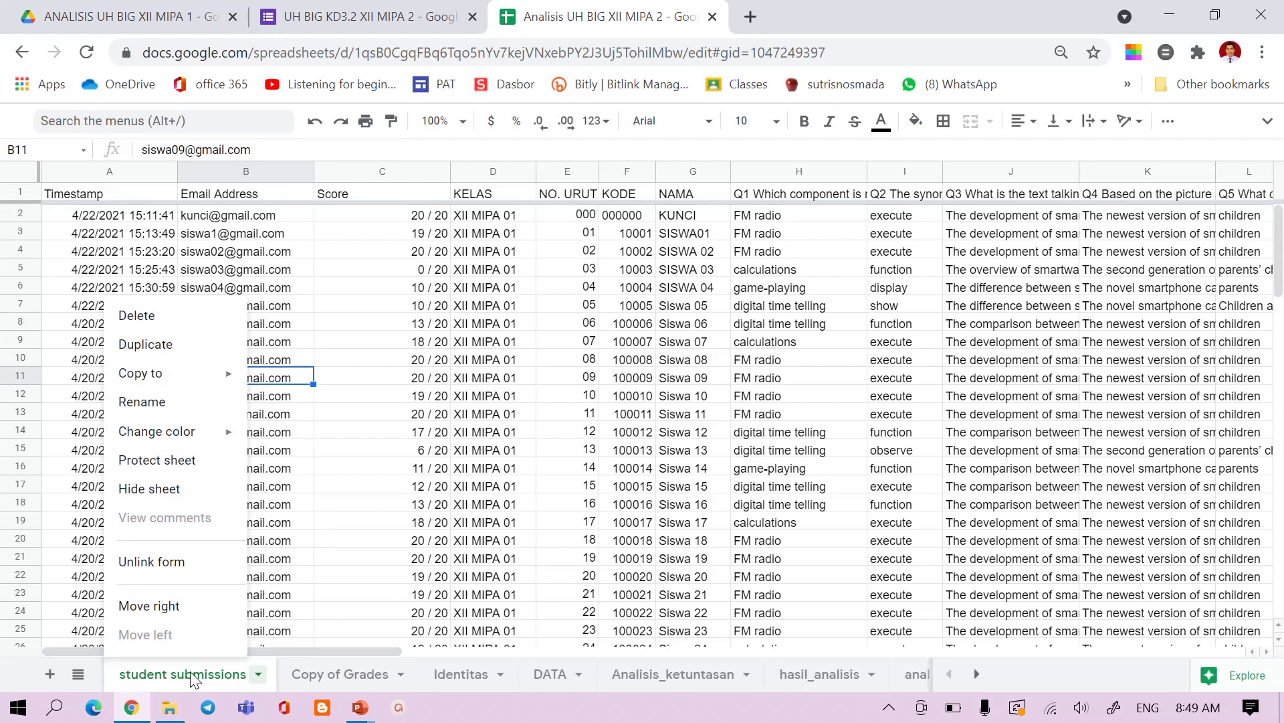
{"action": "left_click", "coordinate": [132, 317]}
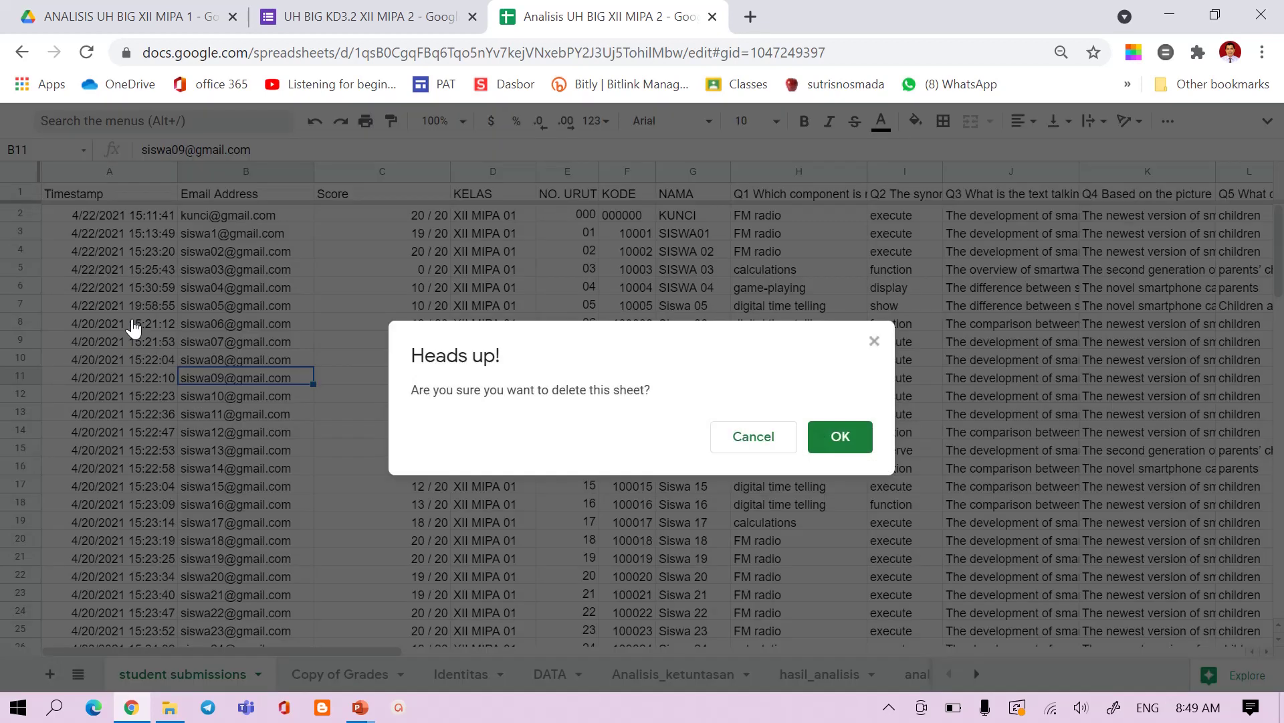
{"action": "left_click", "coordinate": [840, 440]}
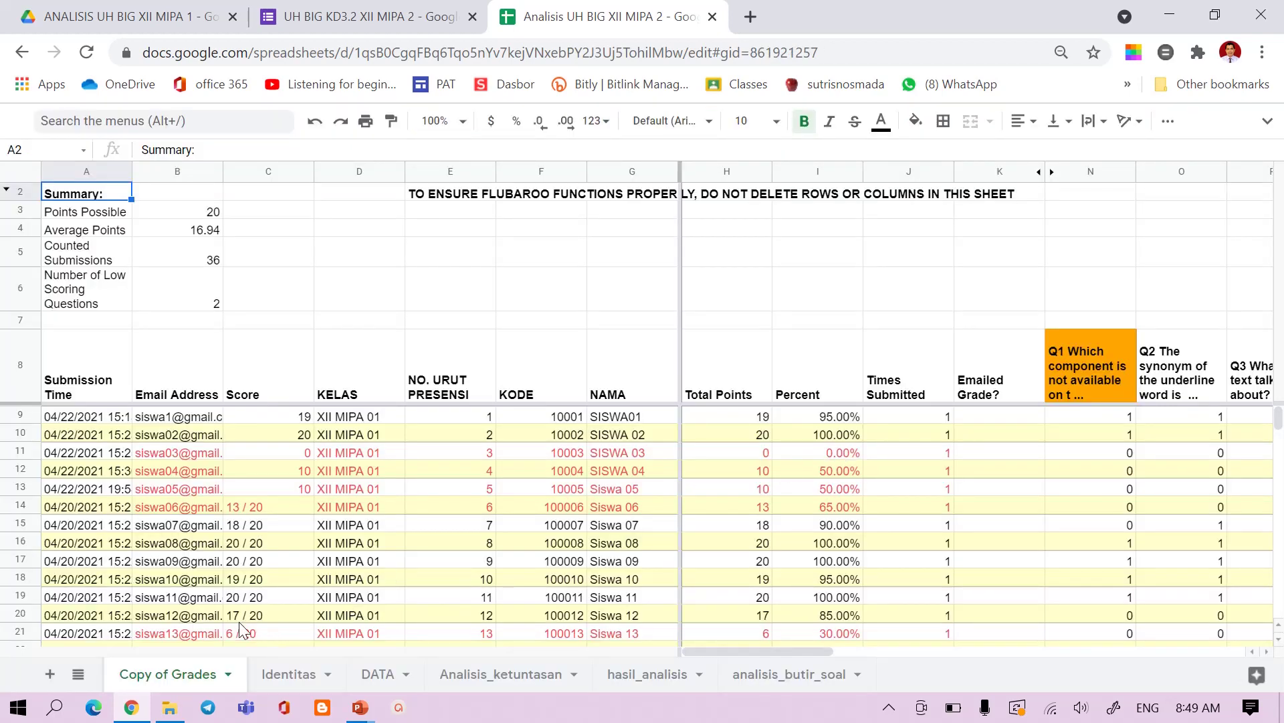
Delete the Copy of Grades sheet from the spreadsheet
{"action": "right_click", "coordinate": [191, 676]}
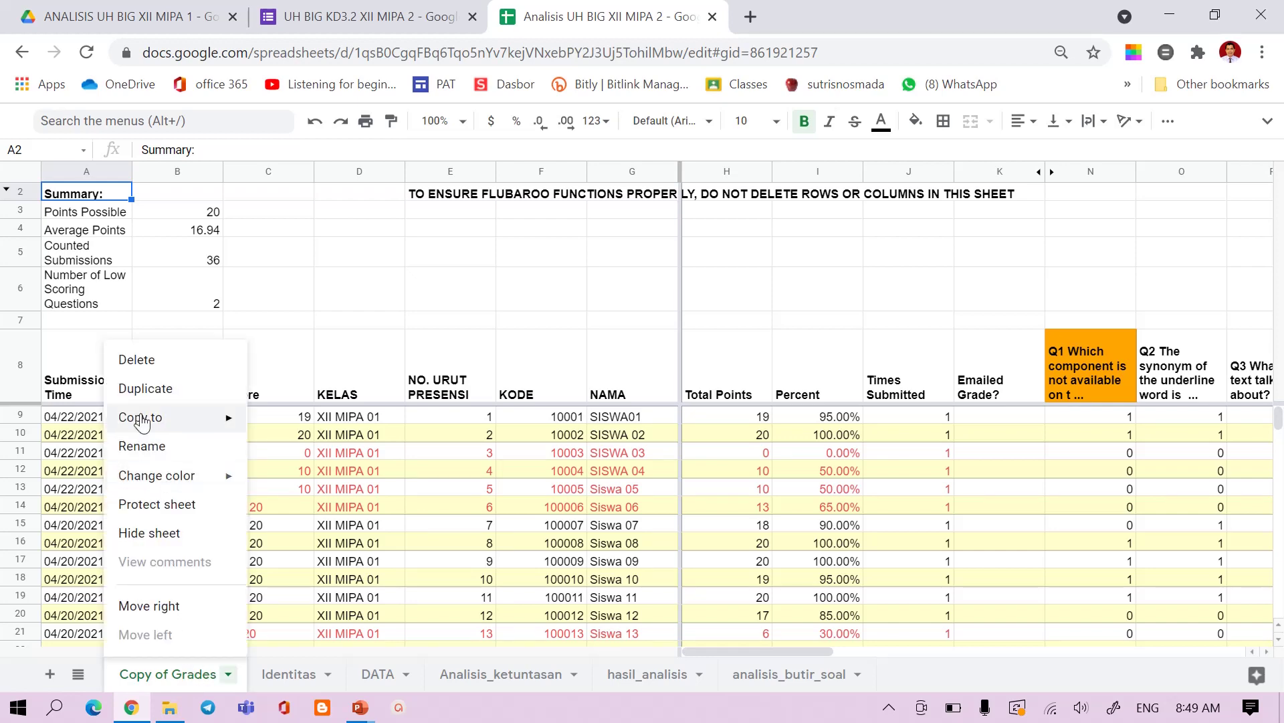
{"action": "left_click", "coordinate": [137, 360]}
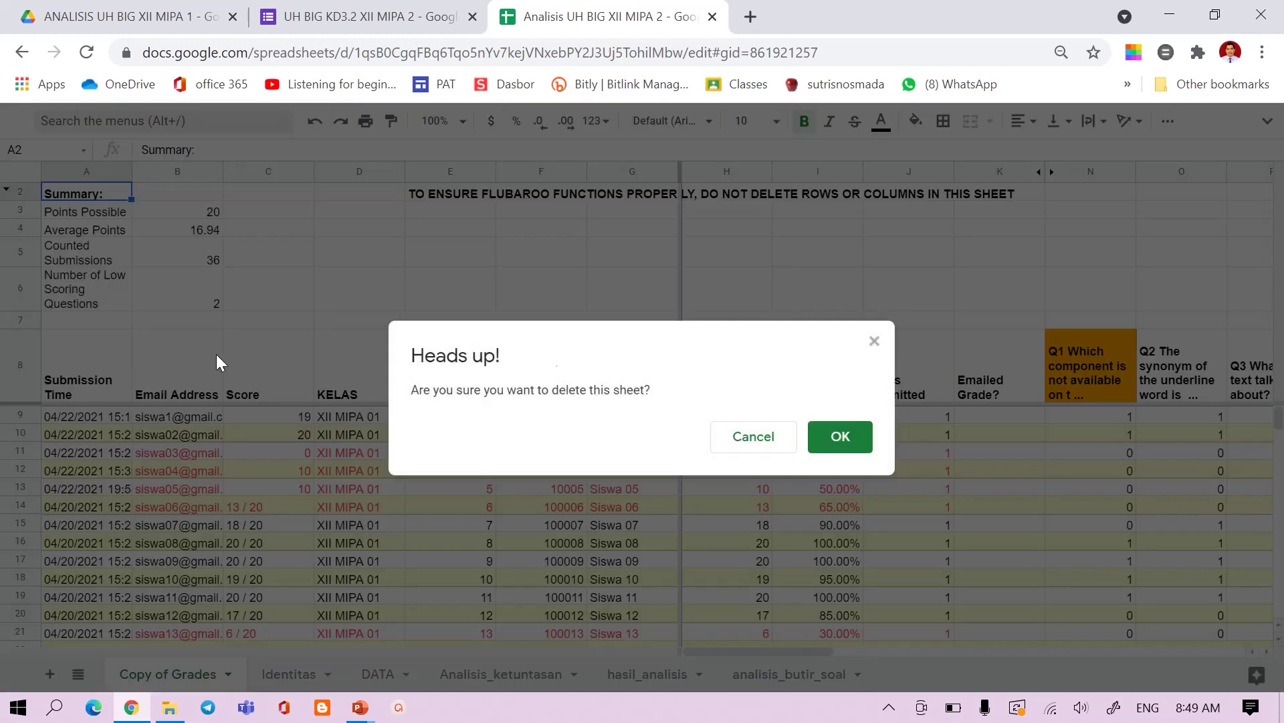
{"action": "left_click", "coordinate": [840, 438]}
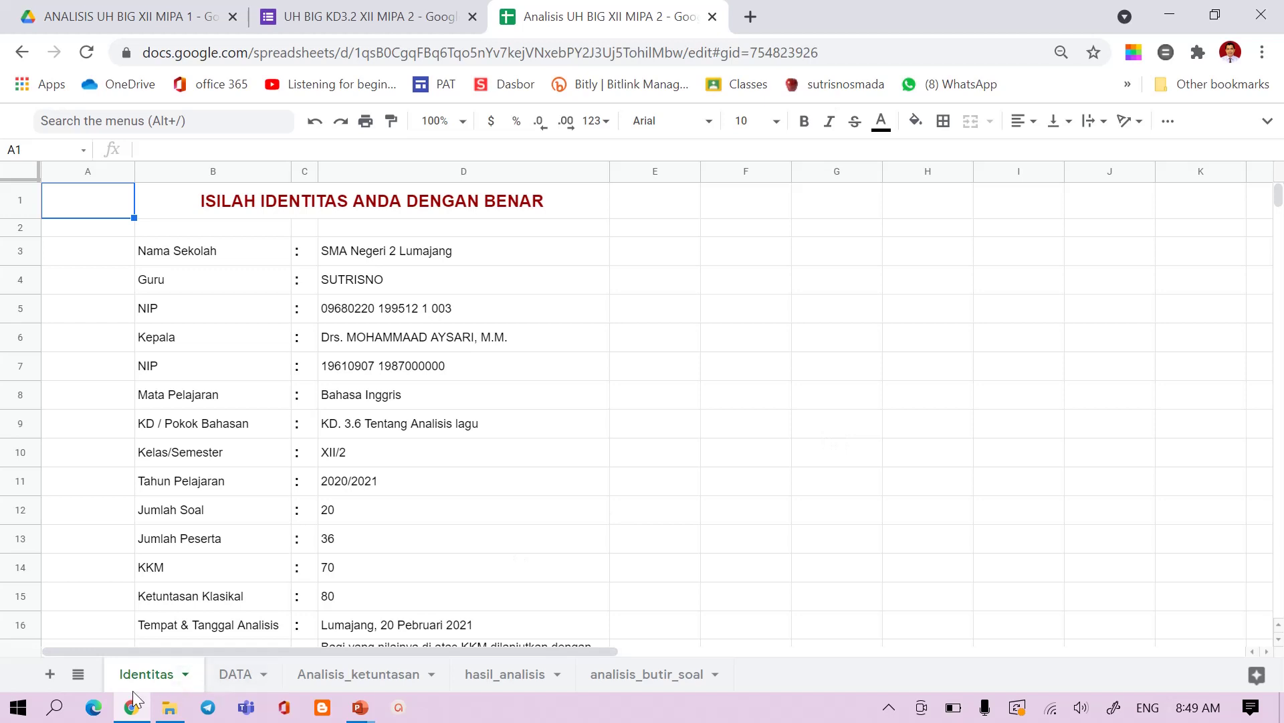
Set the existing Analisis UH BIG XII MIPA 2 spreadsheet as the UH BIG KD3.2 XII MIPA 2 form's response destination, and return to the Drive folder
{"action": "left_click", "coordinate": [331, 13]}
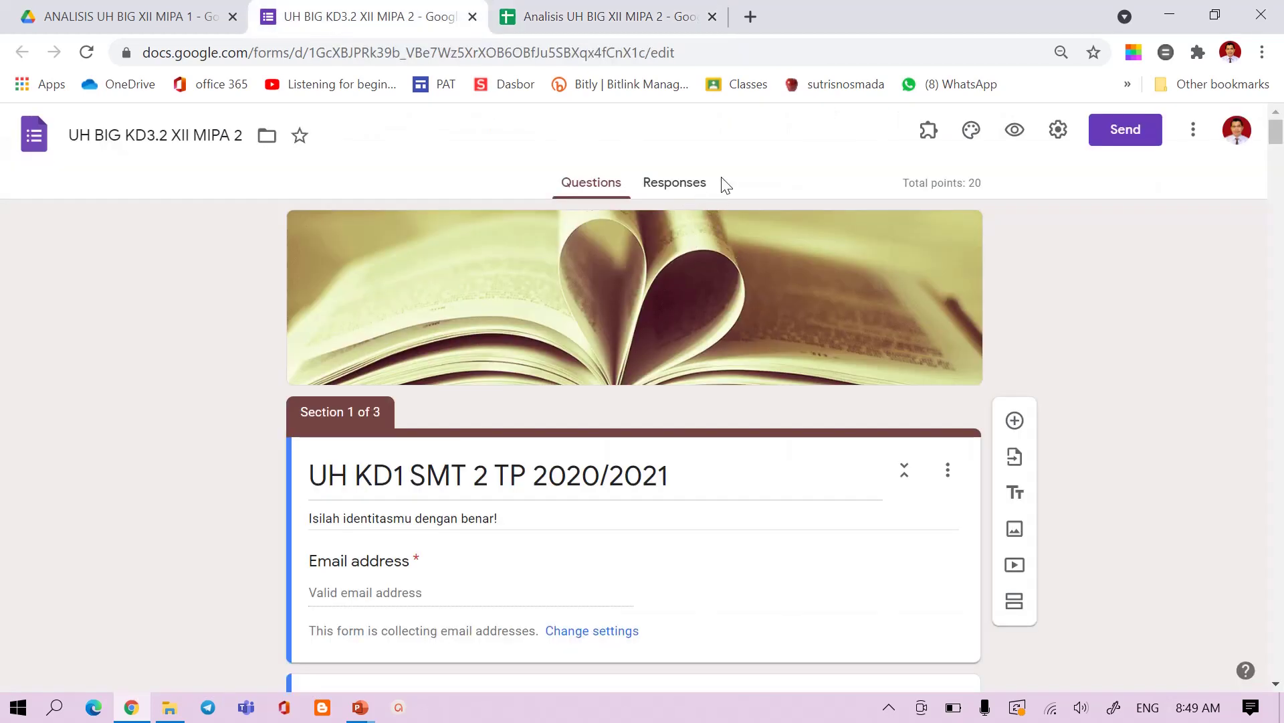
{"action": "left_click", "coordinate": [672, 184]}
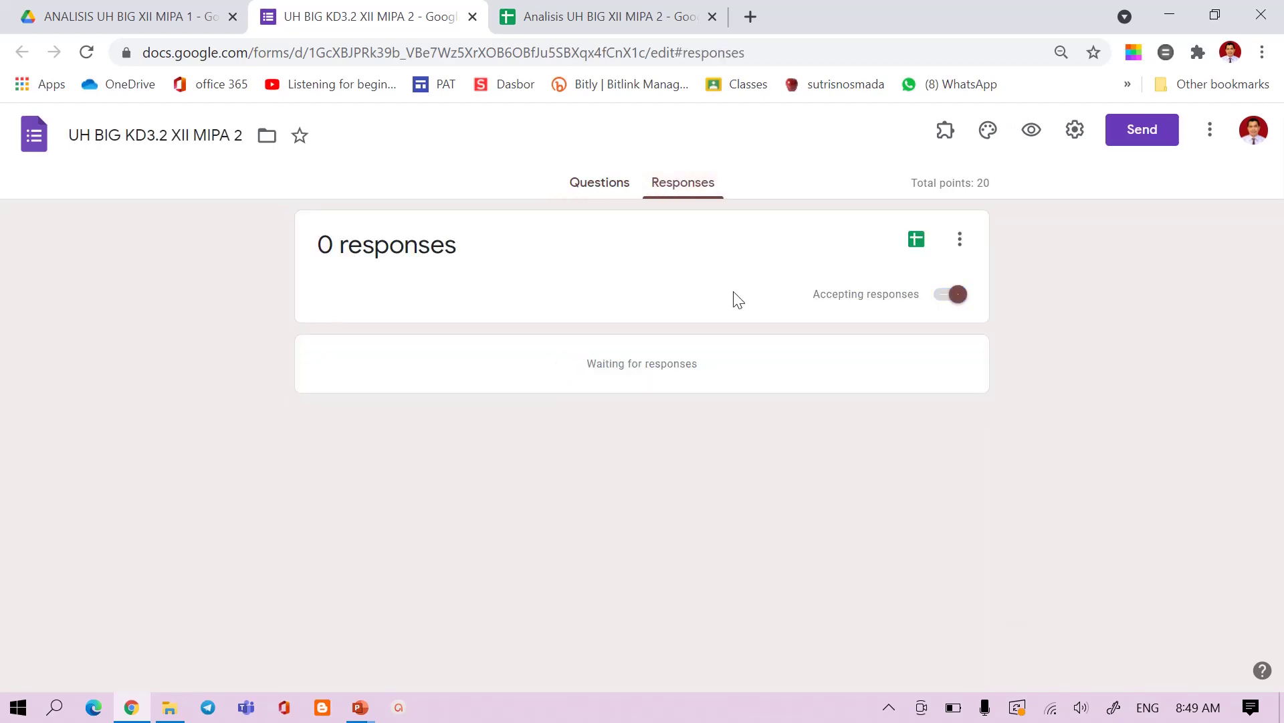
{"action": "left_click", "coordinate": [960, 241]}
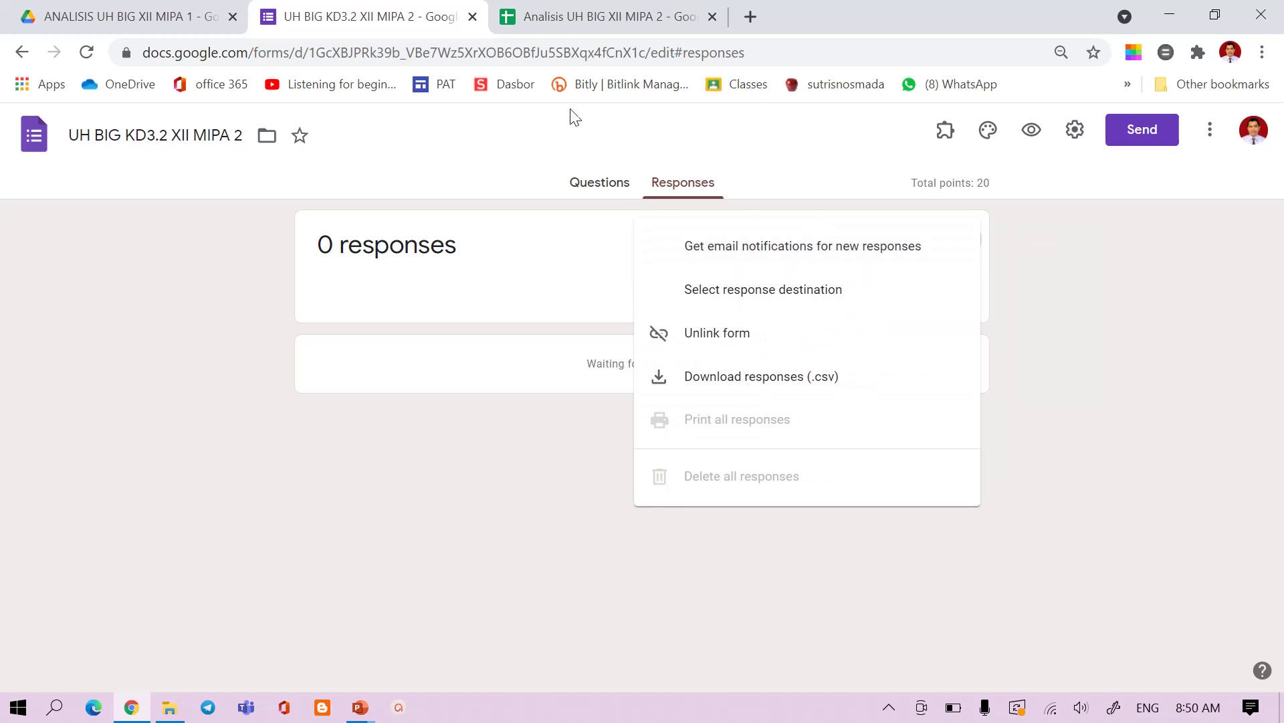
{"action": "left_click", "coordinate": [734, 292]}
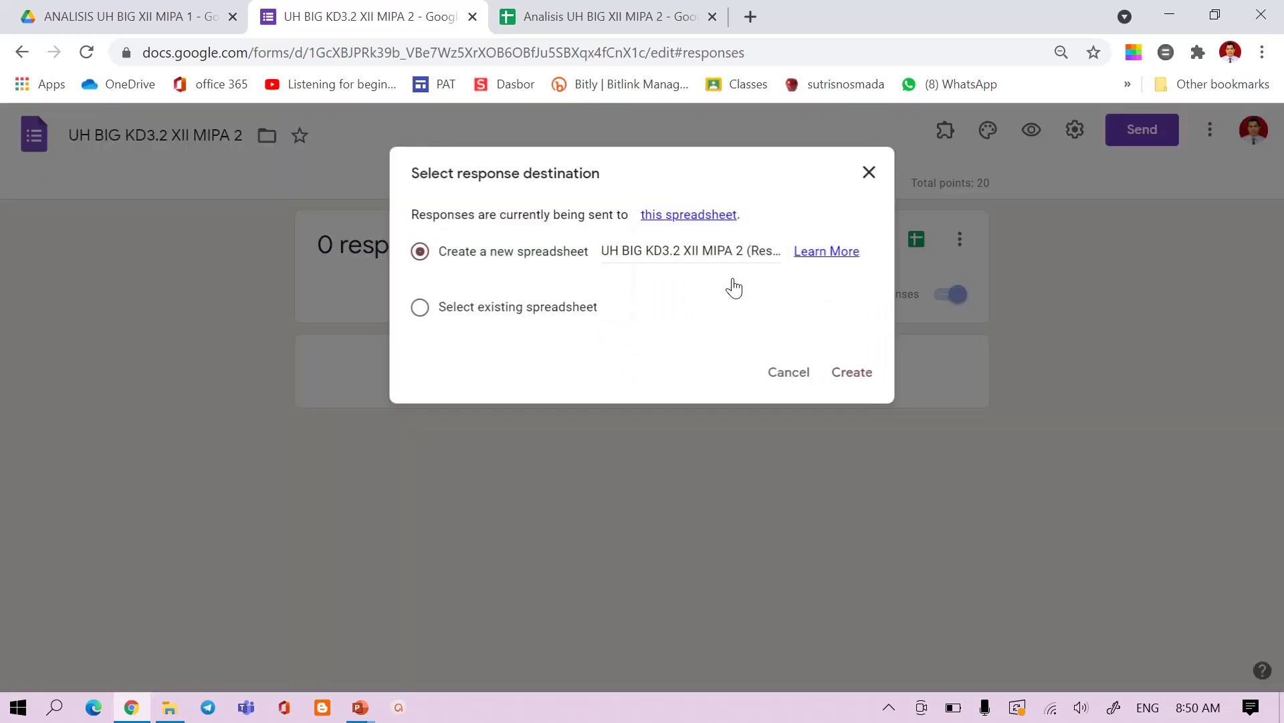
{"action": "left_click", "coordinate": [453, 311]}
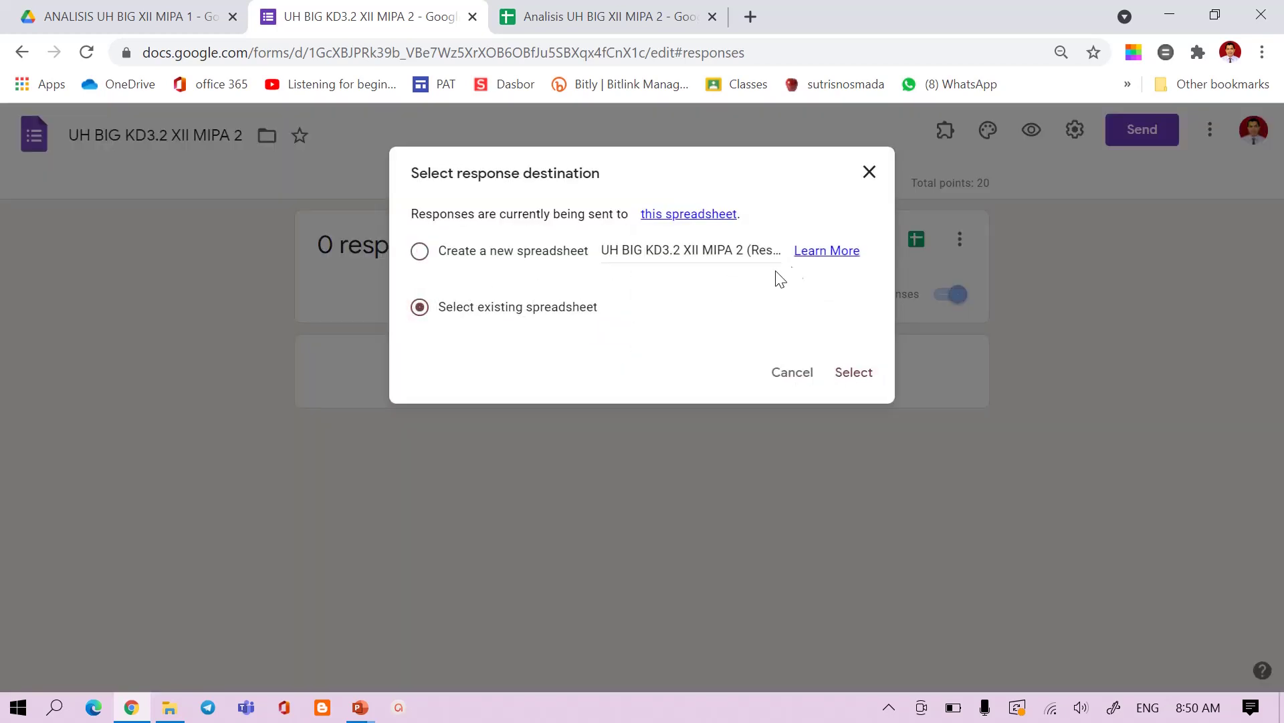
{"action": "left_click", "coordinate": [858, 373]}
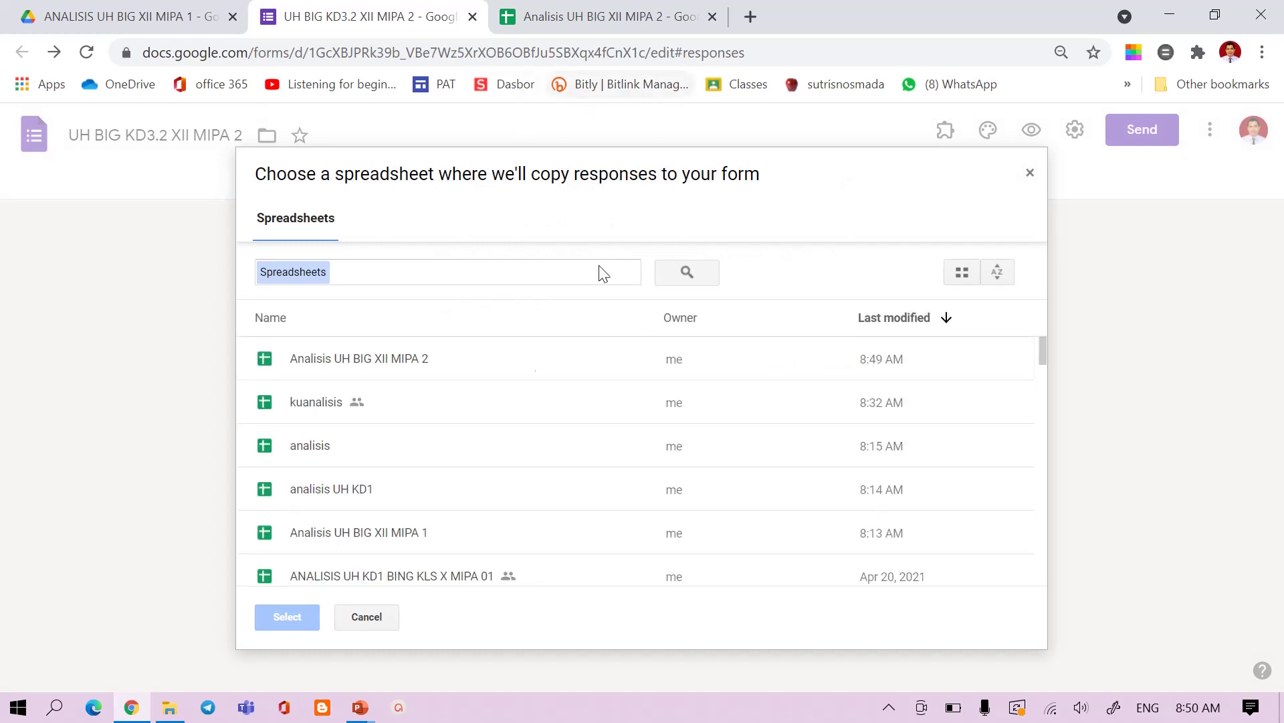
{"action": "left_click", "coordinate": [400, 362]}
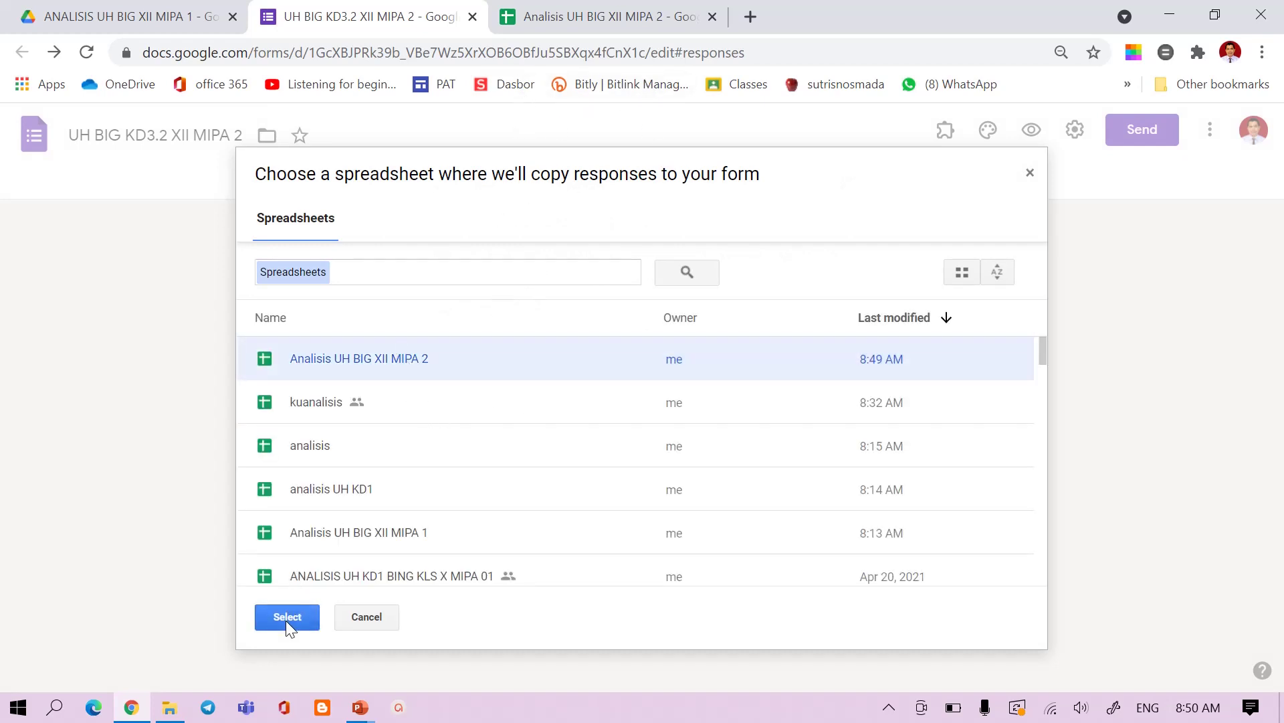
{"action": "left_click", "coordinate": [287, 618]}
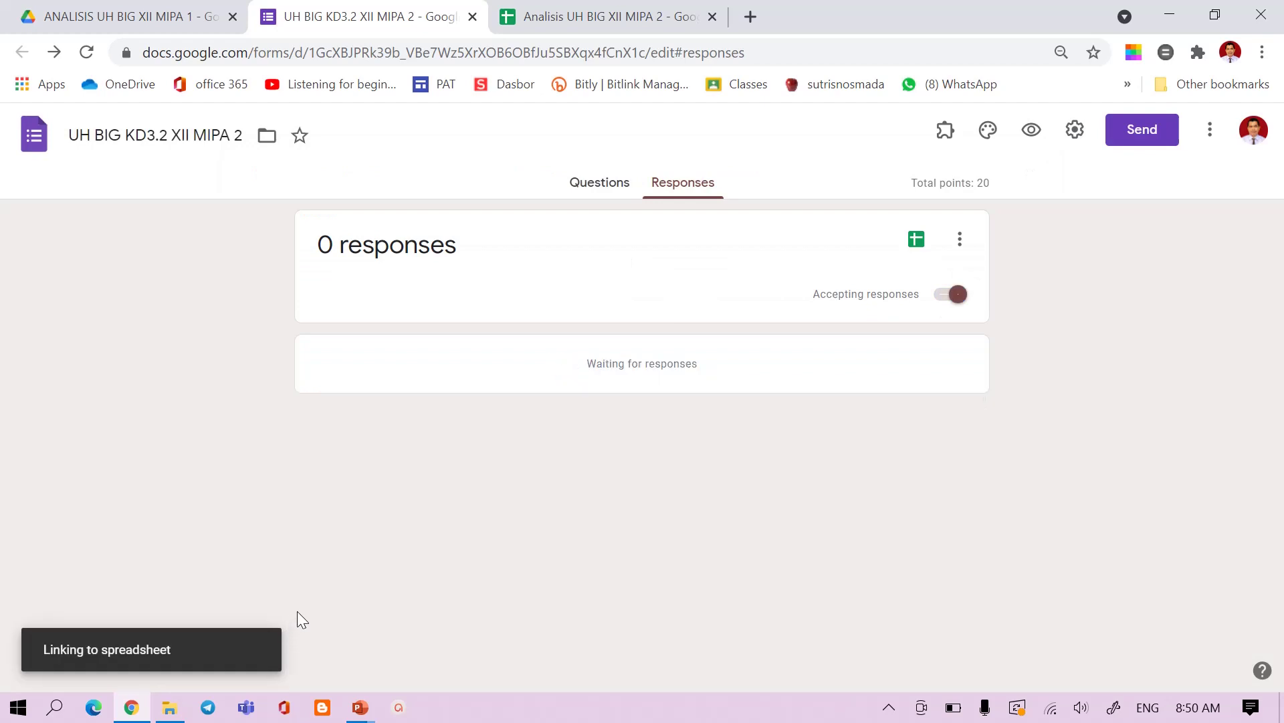
{"action": "left_click", "coordinate": [128, 18]}
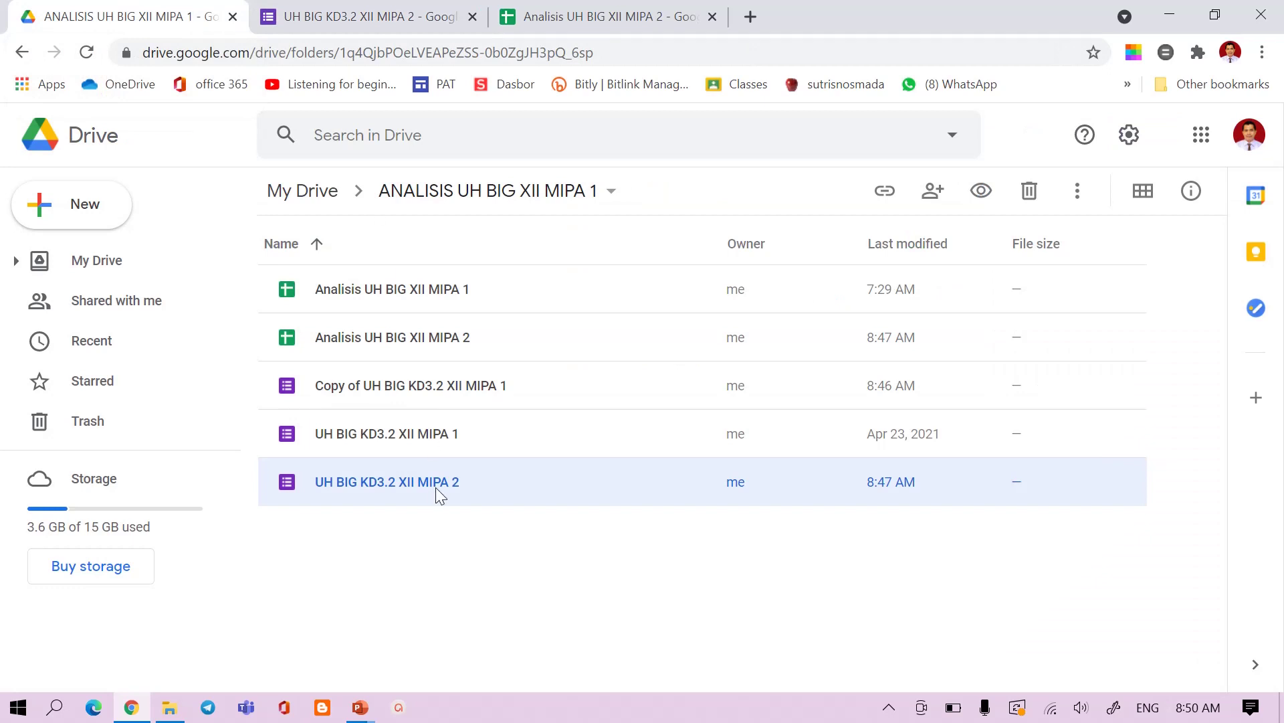
Rename the form Copy of UH BIG KD3.2 XII MIPA 1 to UH BIG KD3.2 XII MIPA 3
{"action": "left_click", "coordinate": [471, 381]}
{"action": "right_click", "coordinate": [471, 381]}
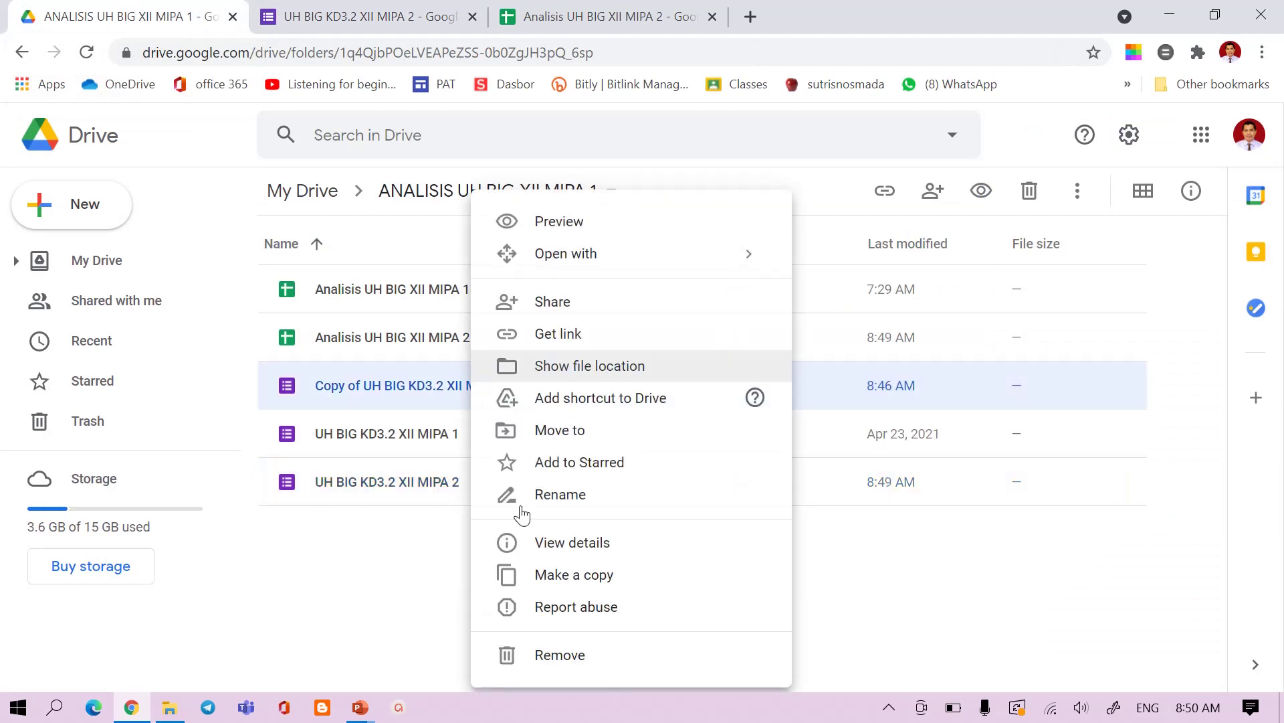
{"action": "left_click", "coordinate": [571, 497]}
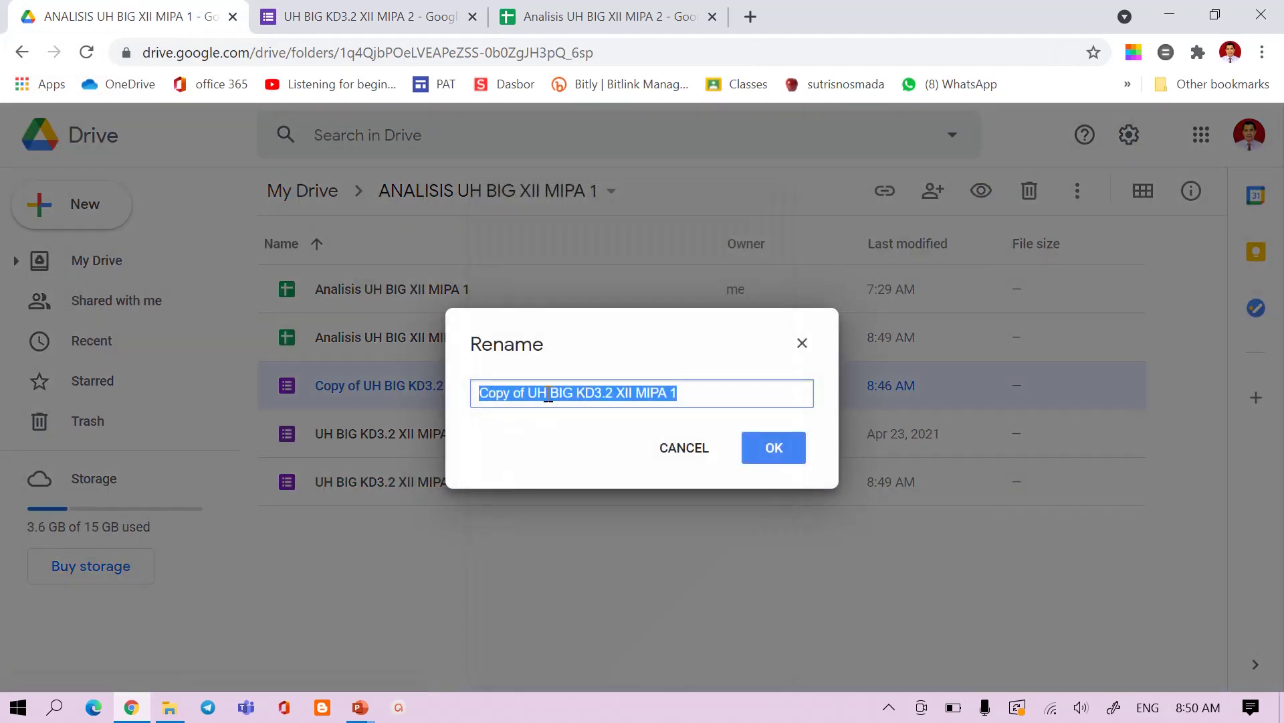
{"action": "left_click_drag", "start_coordinate": [531, 395], "coordinate": [459, 402]}
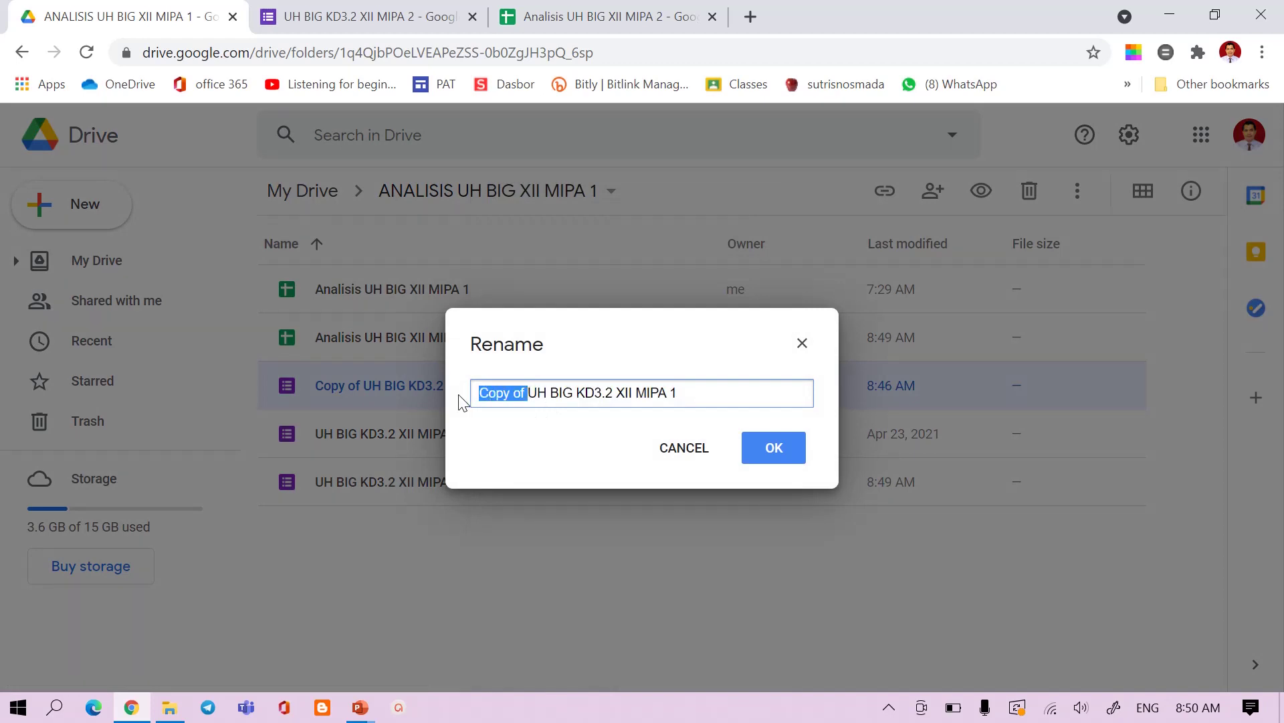
{"action": "key", "text": "BackSpace"}
{"action": "left_click", "coordinate": [638, 392]}
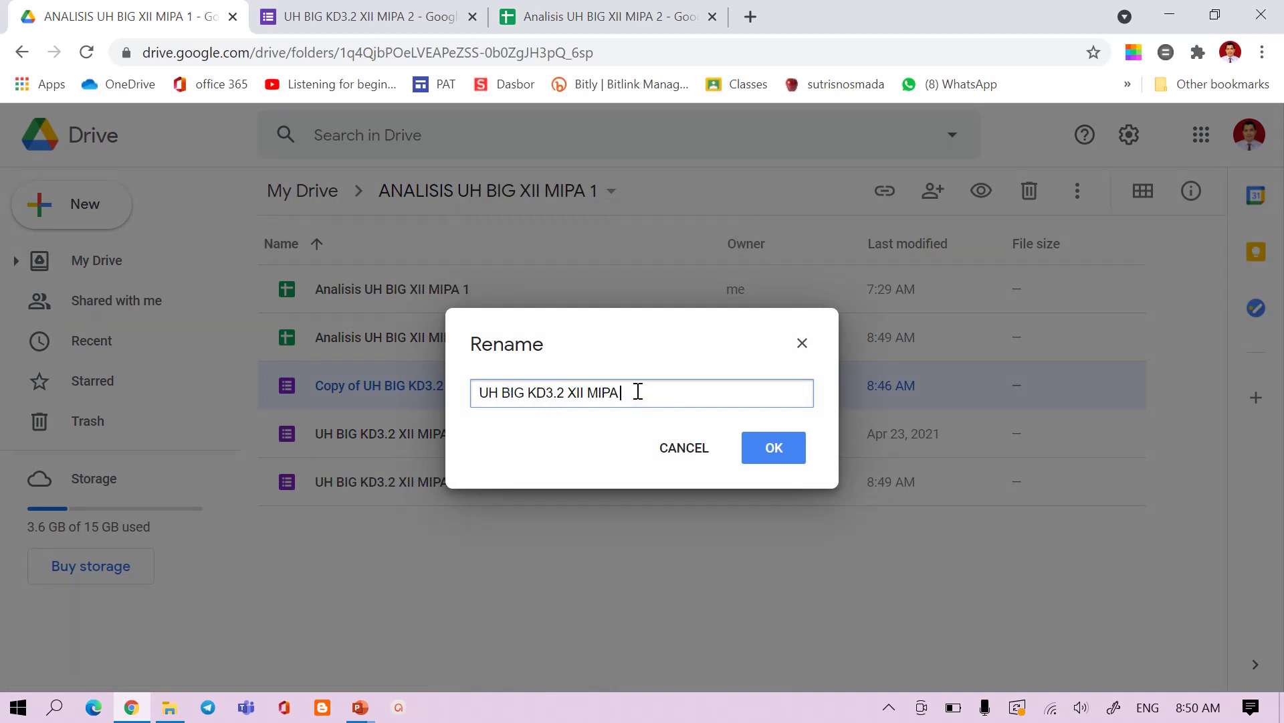
{"action": "type", "text": "3"}
{"action": "left_click", "coordinate": [770, 447]}
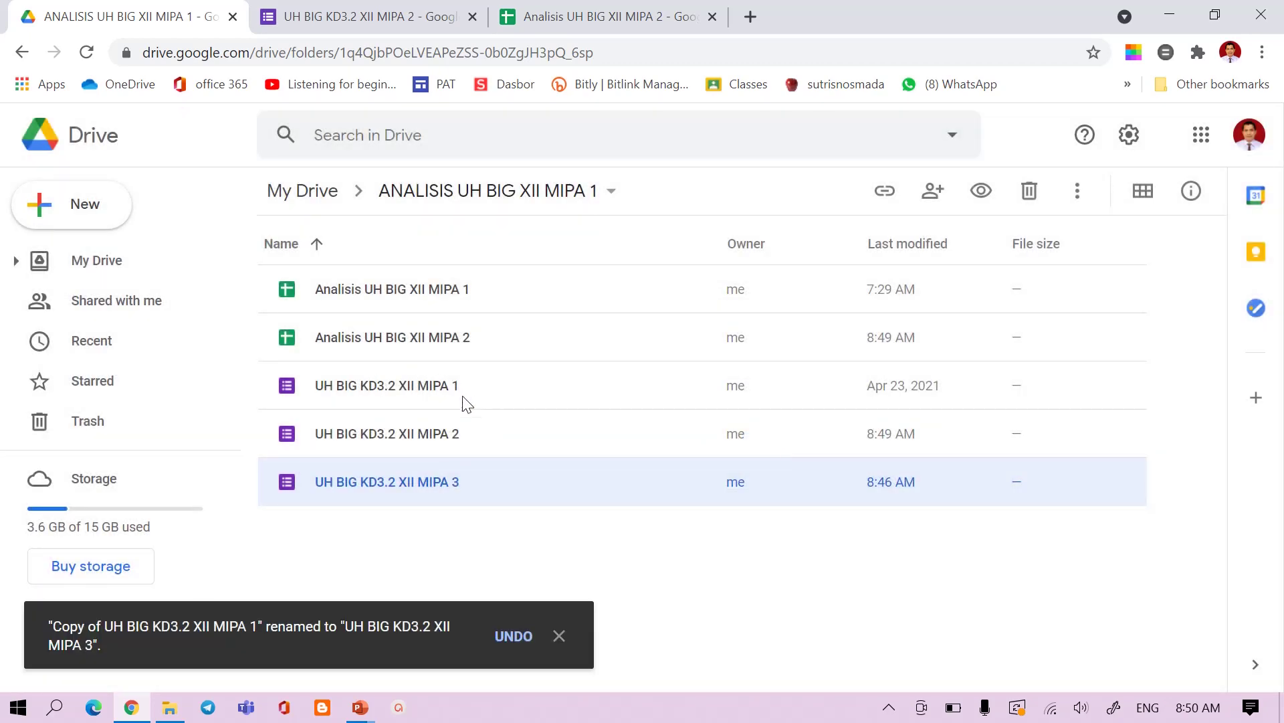
Make a copy of the Analisis UH BIG XII MIPA 2 spreadsheet in the same folder
{"action": "left_click", "coordinate": [423, 336]}
{"action": "right_click", "coordinate": [421, 334]}
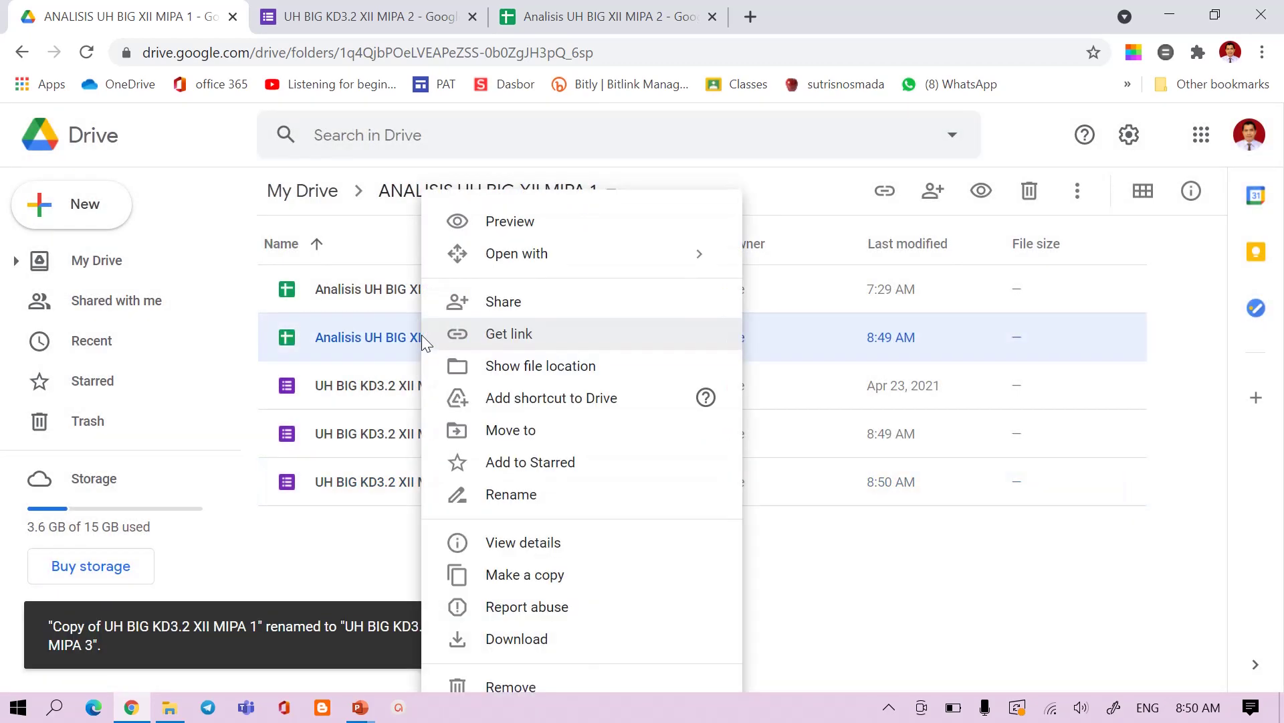
{"action": "left_click", "coordinate": [519, 579]}
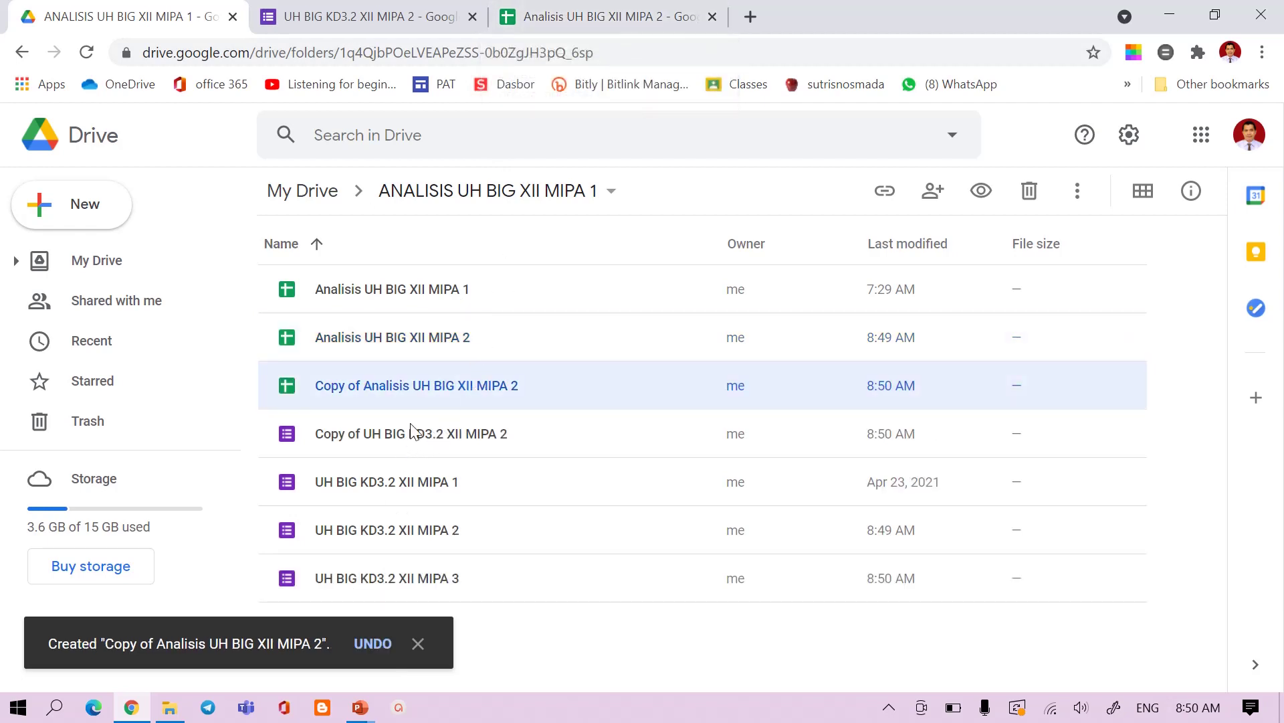
Rename the copied analysis spreadsheet to Analisis UH BIG XII MIPA 3
{"action": "right_click", "coordinate": [438, 387]}
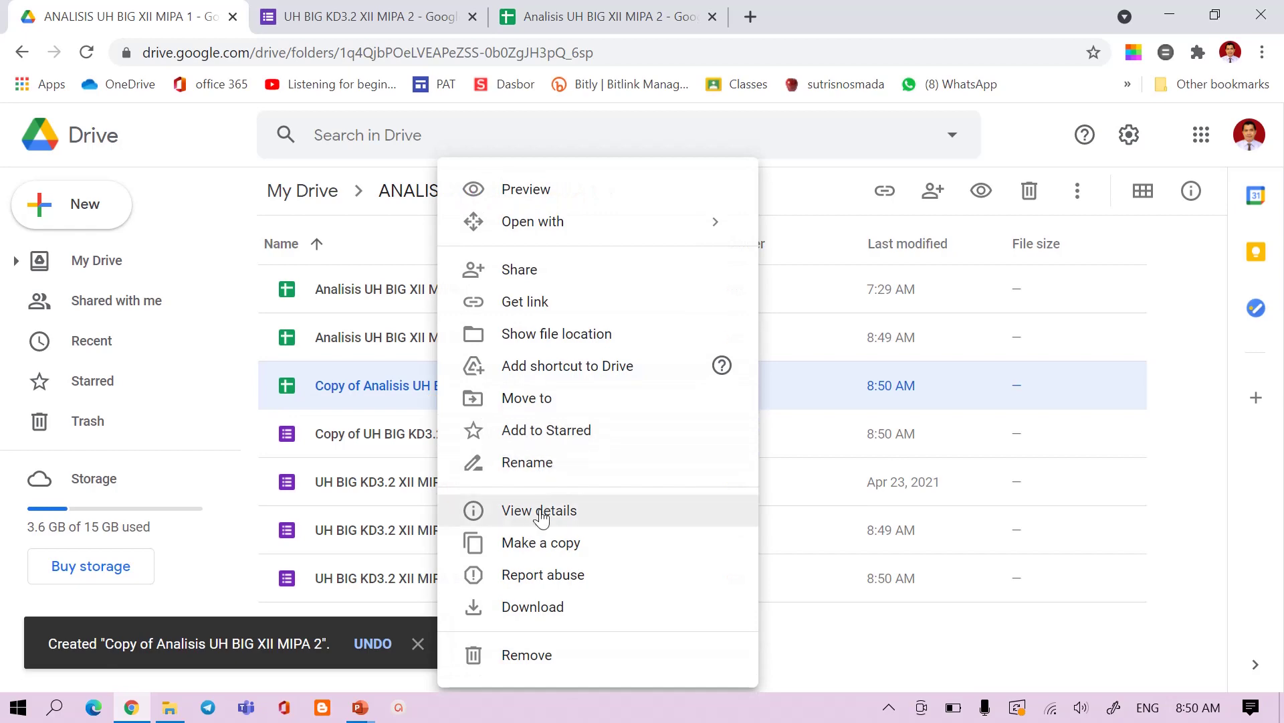
{"action": "left_click", "coordinate": [530, 465]}
{"action": "left_click", "coordinate": [689, 395]}
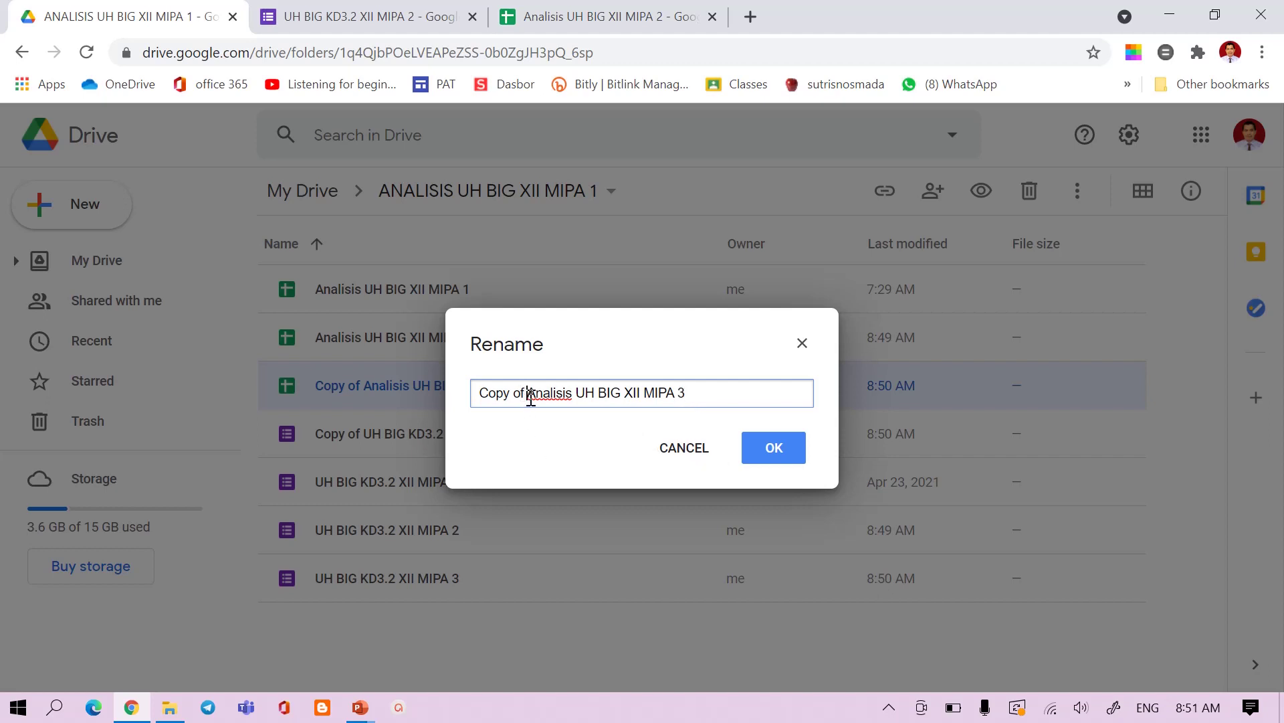
{"action": "key", "text": "BackSpace"}
{"action": "key", "text": "BackSpace"}
{"action": "key", "text": "BackSpace"}
{"action": "key", "text": "BackSpace"}
{"action": "key", "text": "BackSpace"}
{"action": "key", "text": "BackSpace"}
{"action": "key", "text": "BackSpace"}
{"action": "key", "text": "BackSpace"}
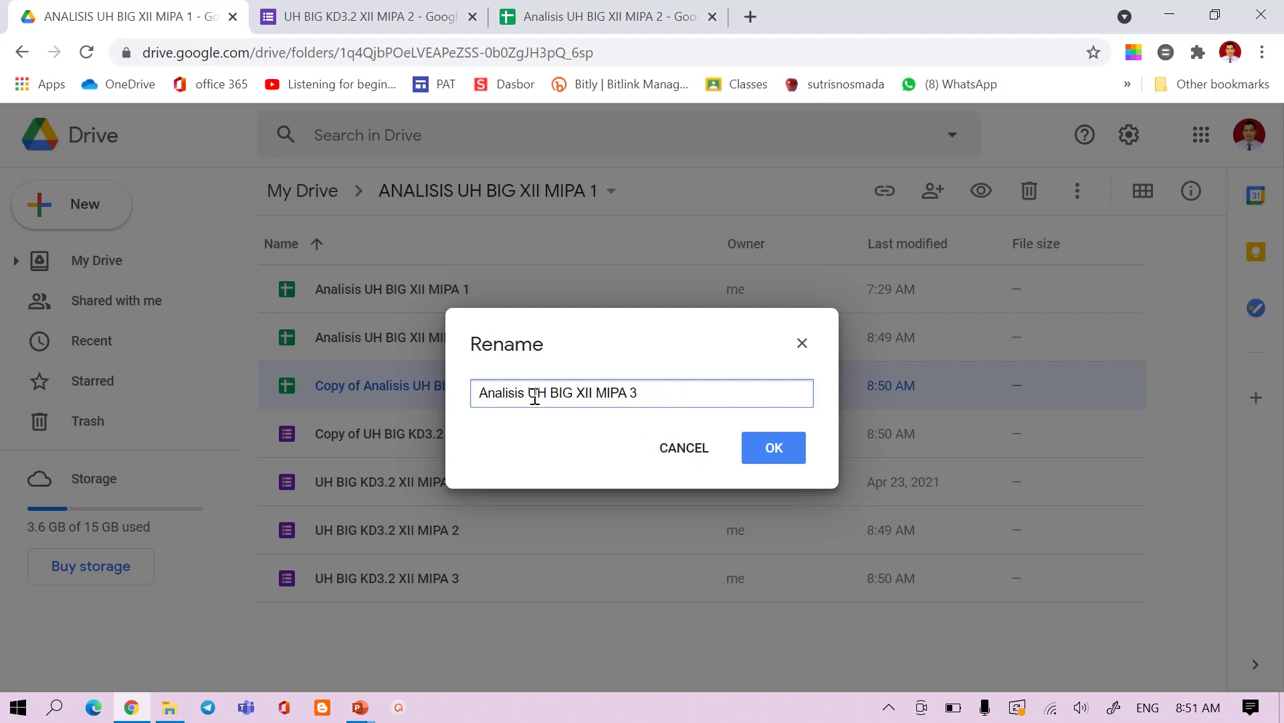
{"action": "left_click", "coordinate": [786, 448]}
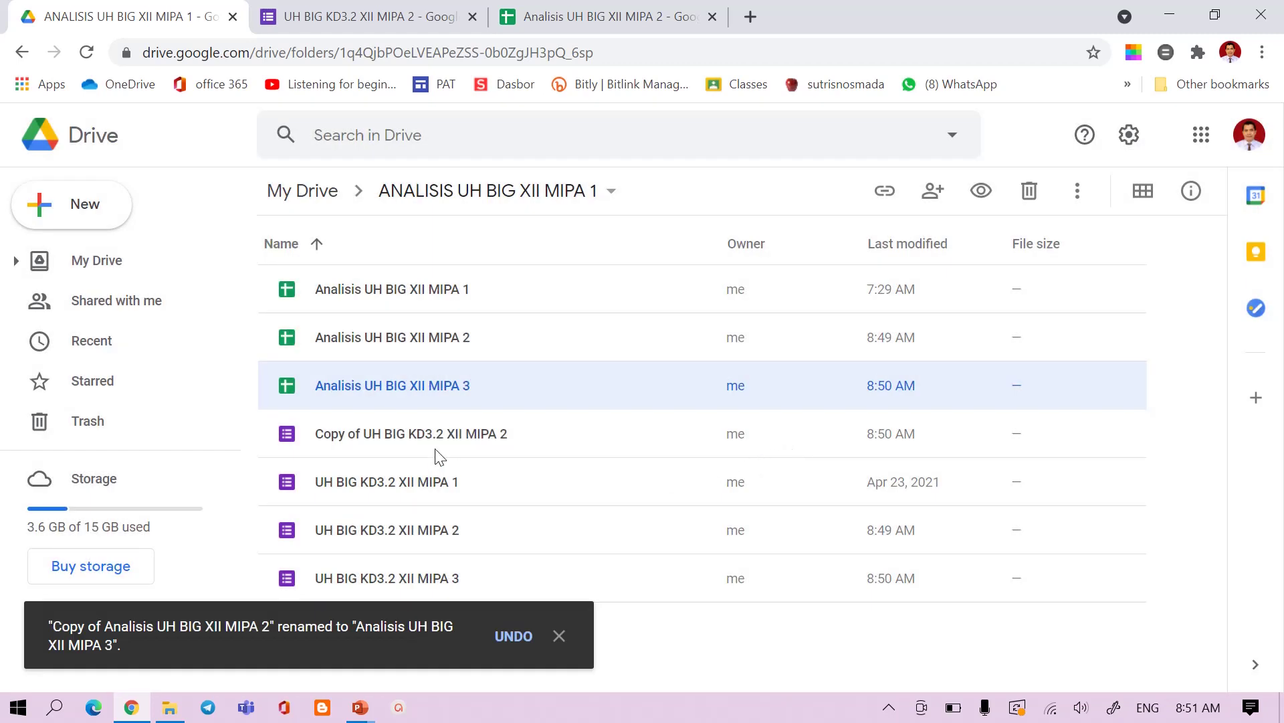
Remove the duplicate form Copy of UH BIG KD3.2 XII MIPA 2 from the folder
{"action": "left_click", "coordinate": [441, 441]}
{"action": "right_click", "coordinate": [441, 441]}
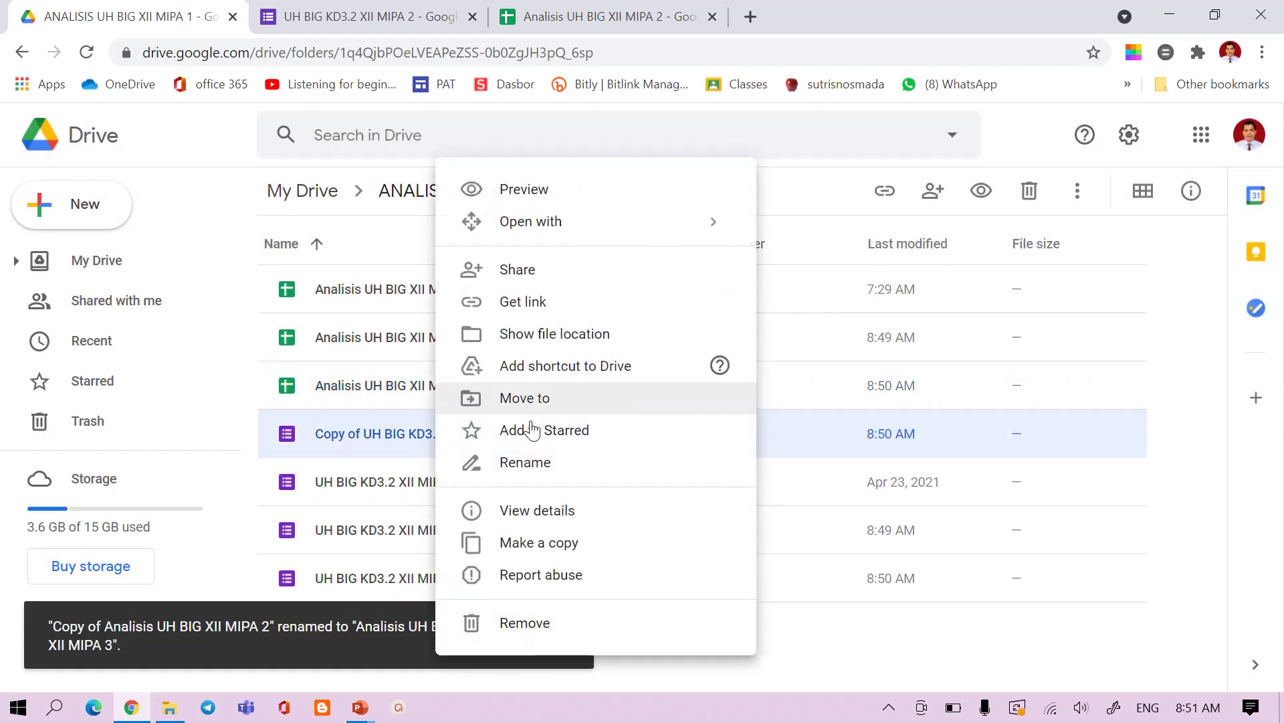
{"action": "left_click", "coordinate": [528, 625]}
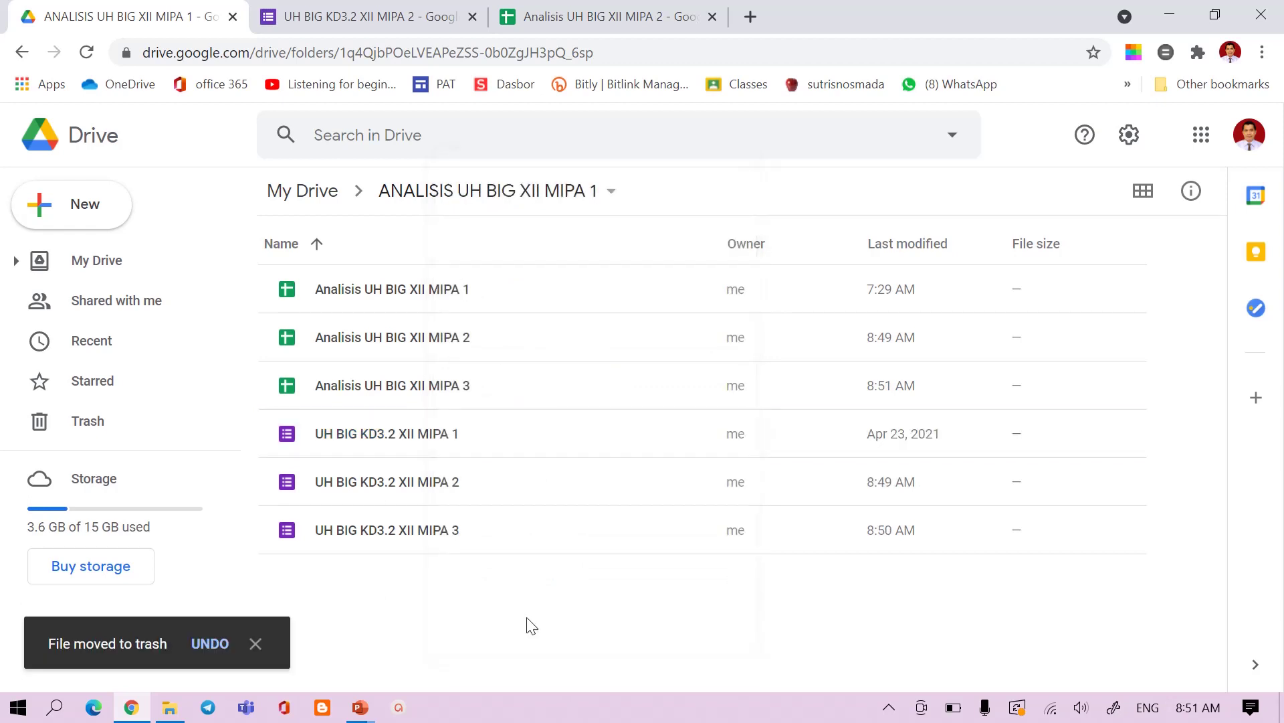
Make a copy of the Analisis UH BIG XII MIPA 3 spreadsheet and rename the copy Analisis UH BIG XII MIPA 4
{"action": "left_click", "coordinate": [415, 391]}
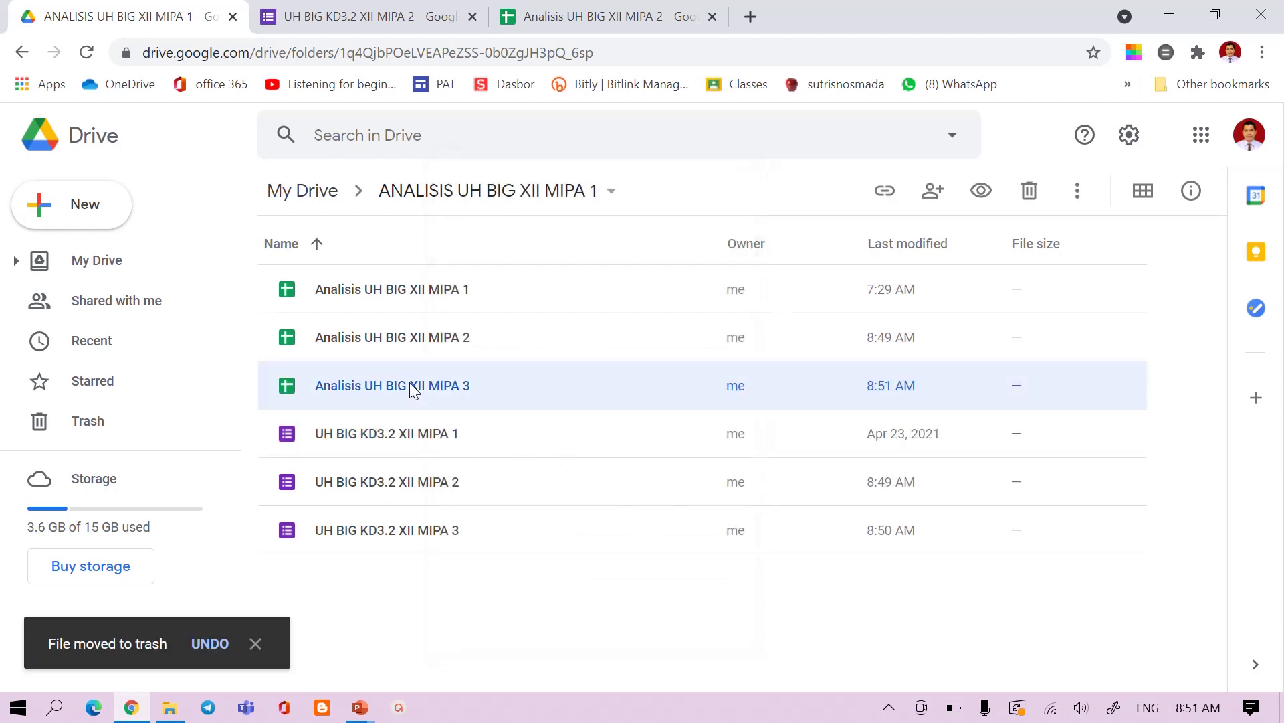
{"action": "right_click", "coordinate": [409, 390]}
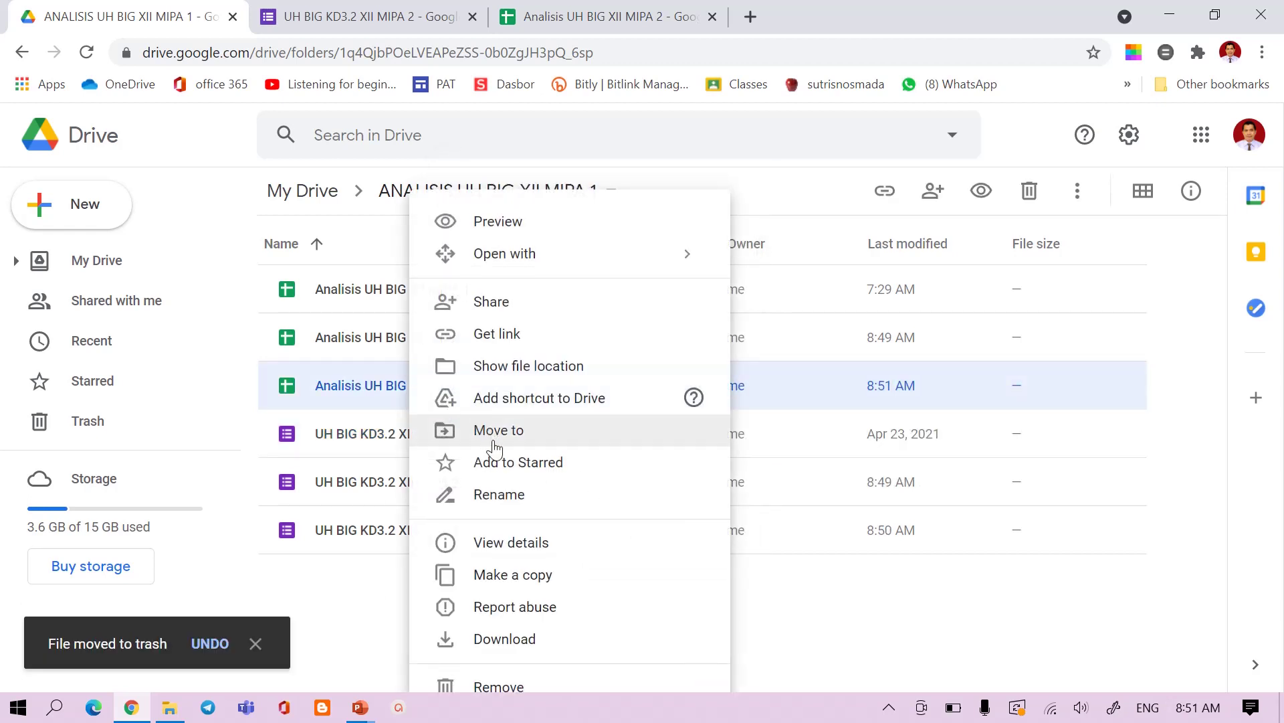
{"action": "left_click", "coordinate": [518, 583]}
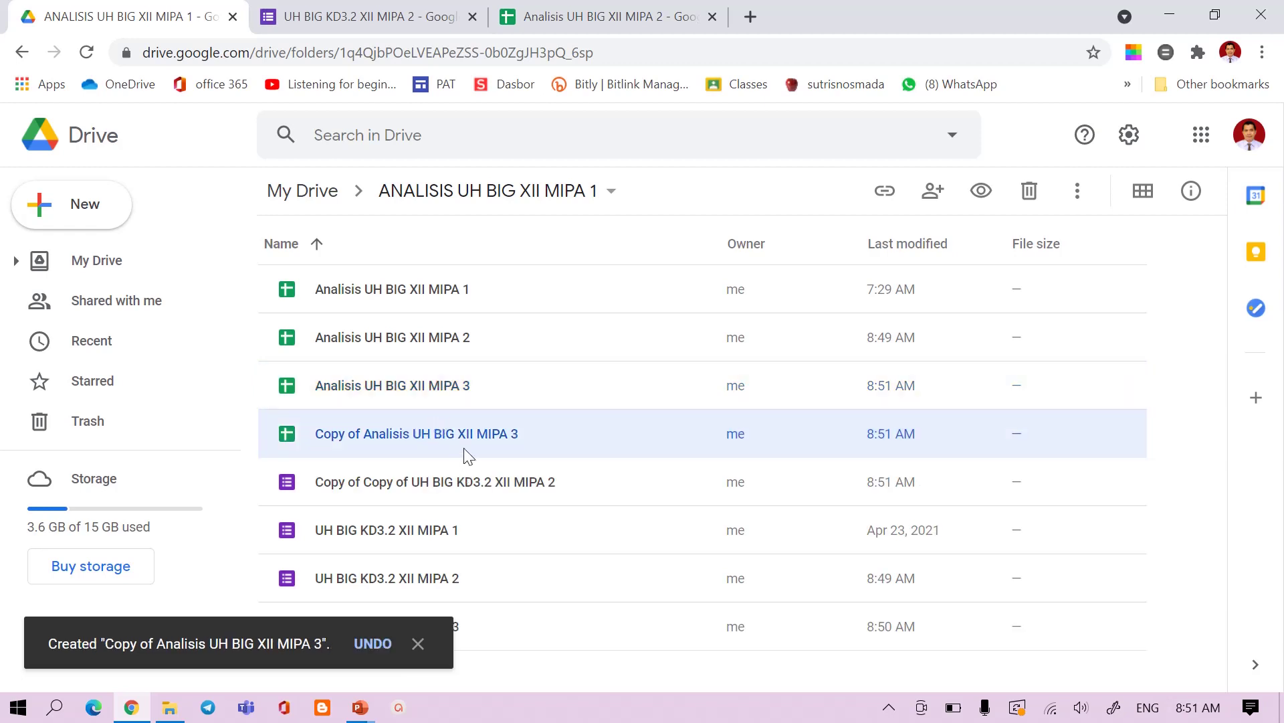
{"action": "right_click", "coordinate": [424, 433]}
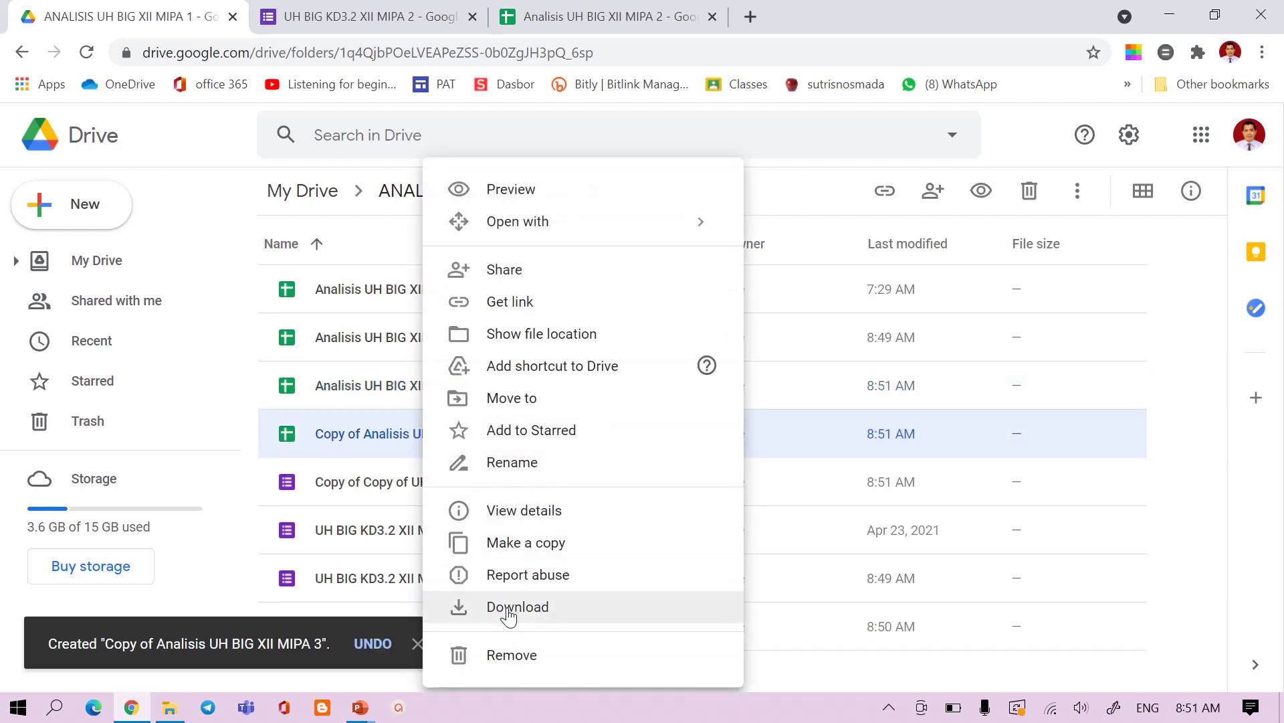
{"action": "left_click", "coordinate": [512, 476]}
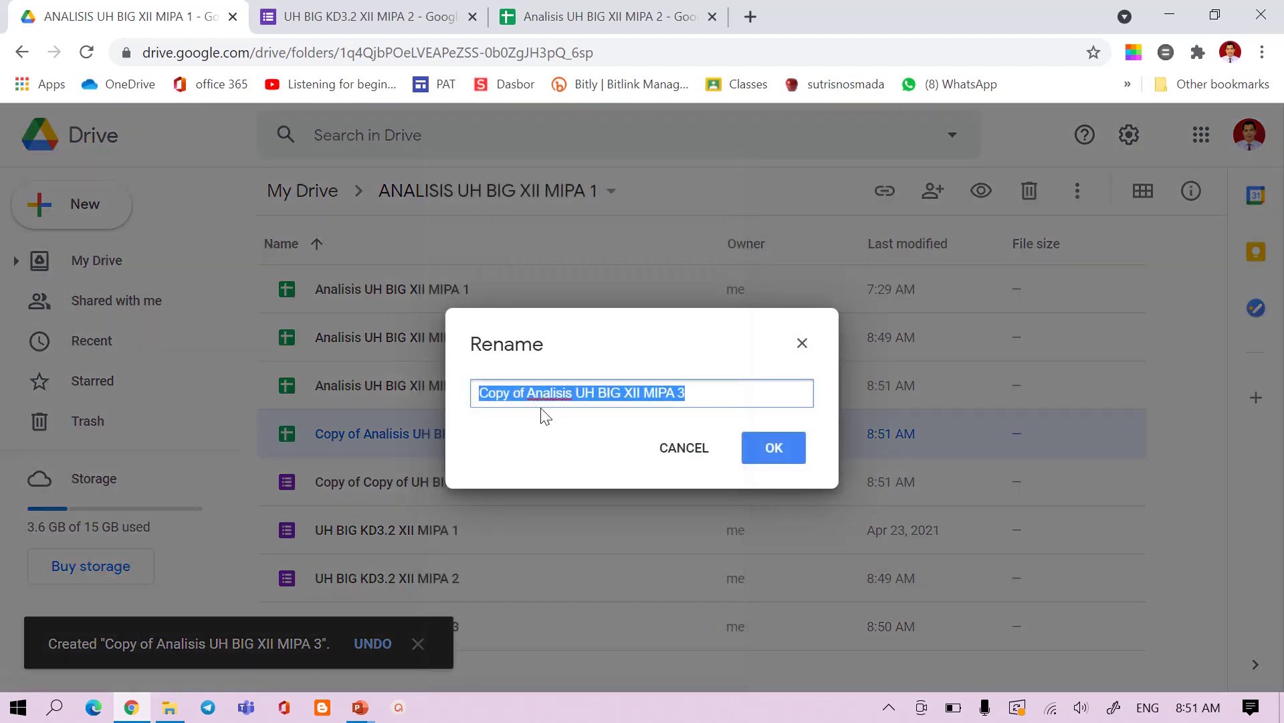
{"action": "left_click_drag", "start_coordinate": [532, 394], "coordinate": [446, 399]}
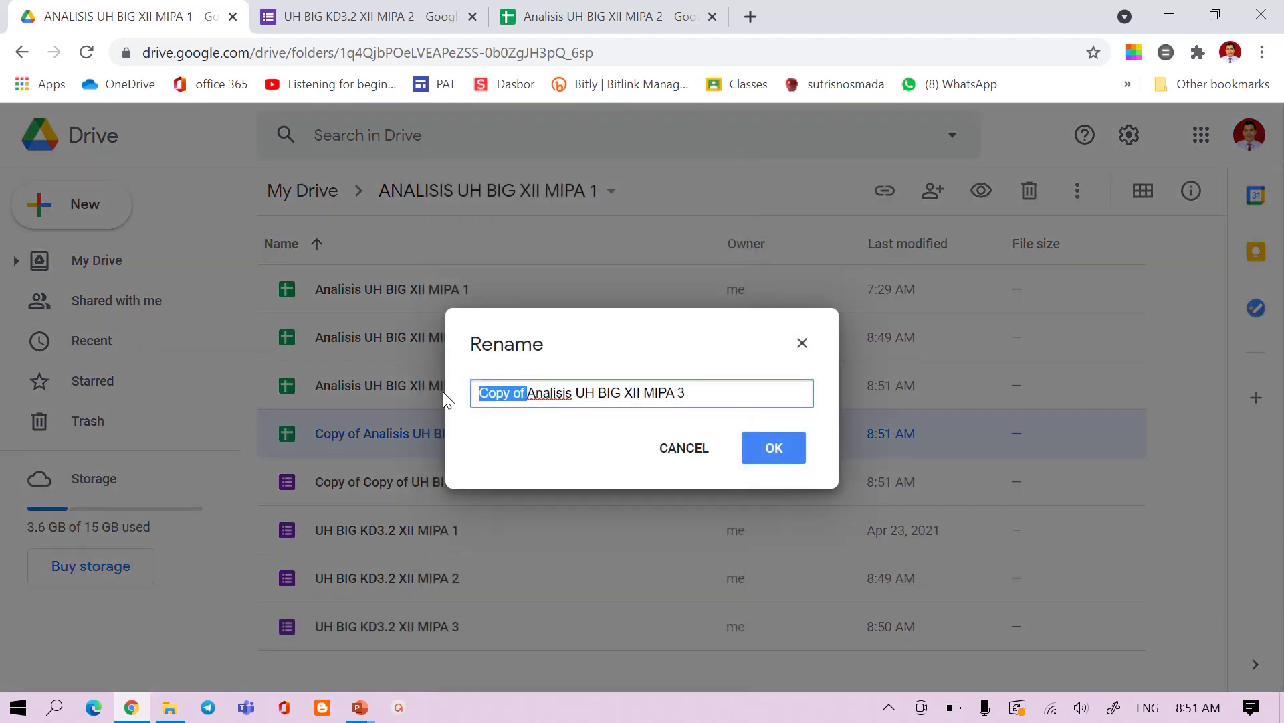
{"action": "key", "text": "BackSpace"}
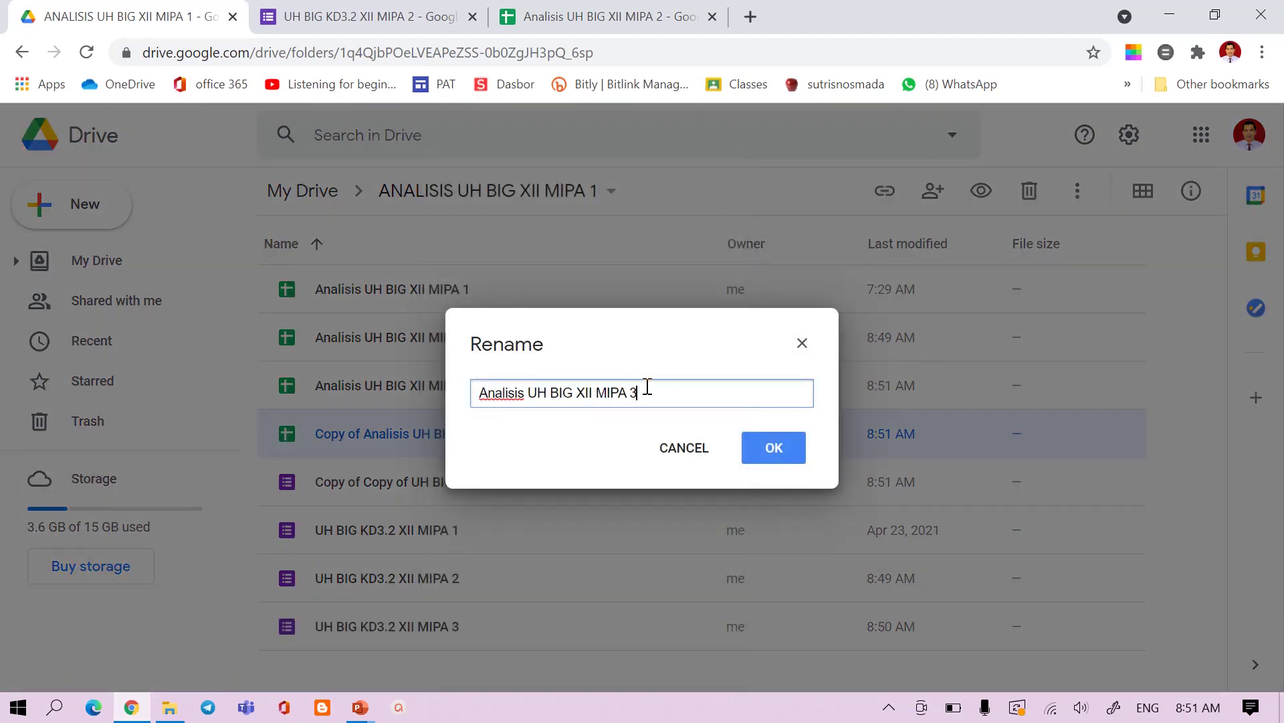
{"action": "type", "text": "4"}
{"action": "left_click", "coordinate": [788, 449]}
Rename the form Copy of Copy of UH BIG KD3.2 XII MIPA 2 to UH BIG KD3.2 XII MIPA 4
{"action": "left_click", "coordinate": [475, 475]}
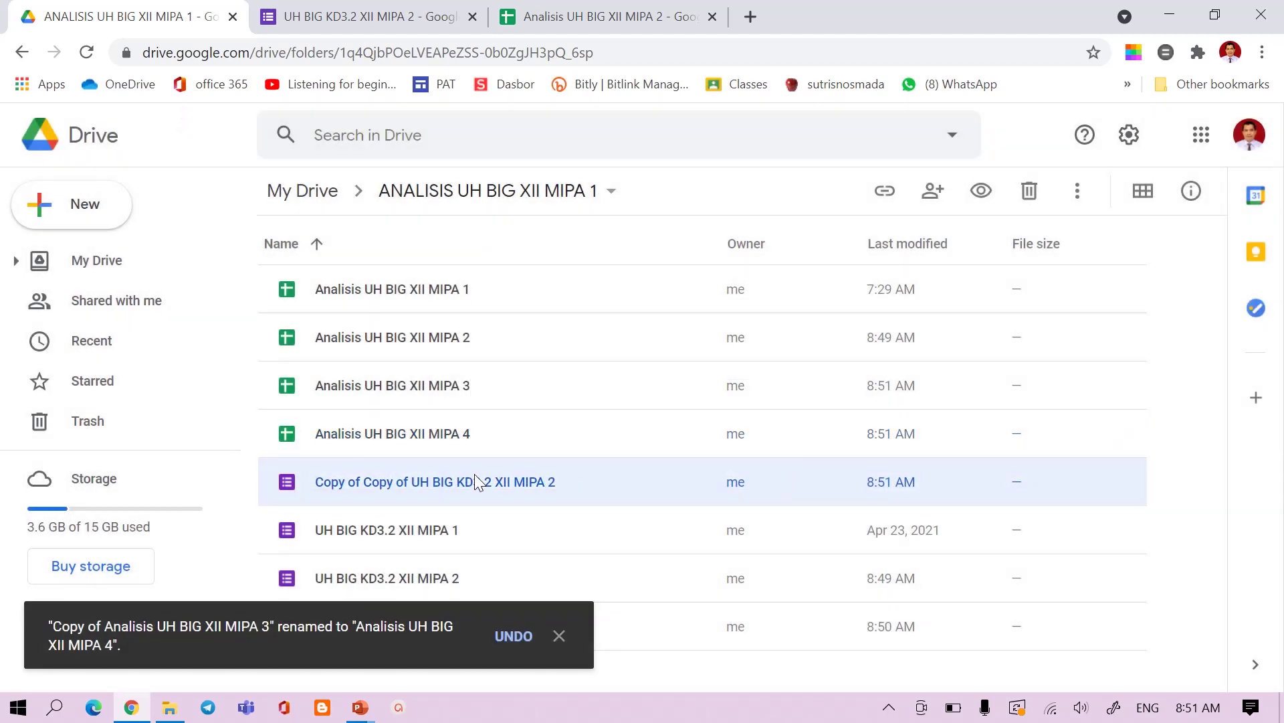
{"action": "right_click", "coordinate": [475, 475]}
{"action": "left_click", "coordinate": [559, 463]}
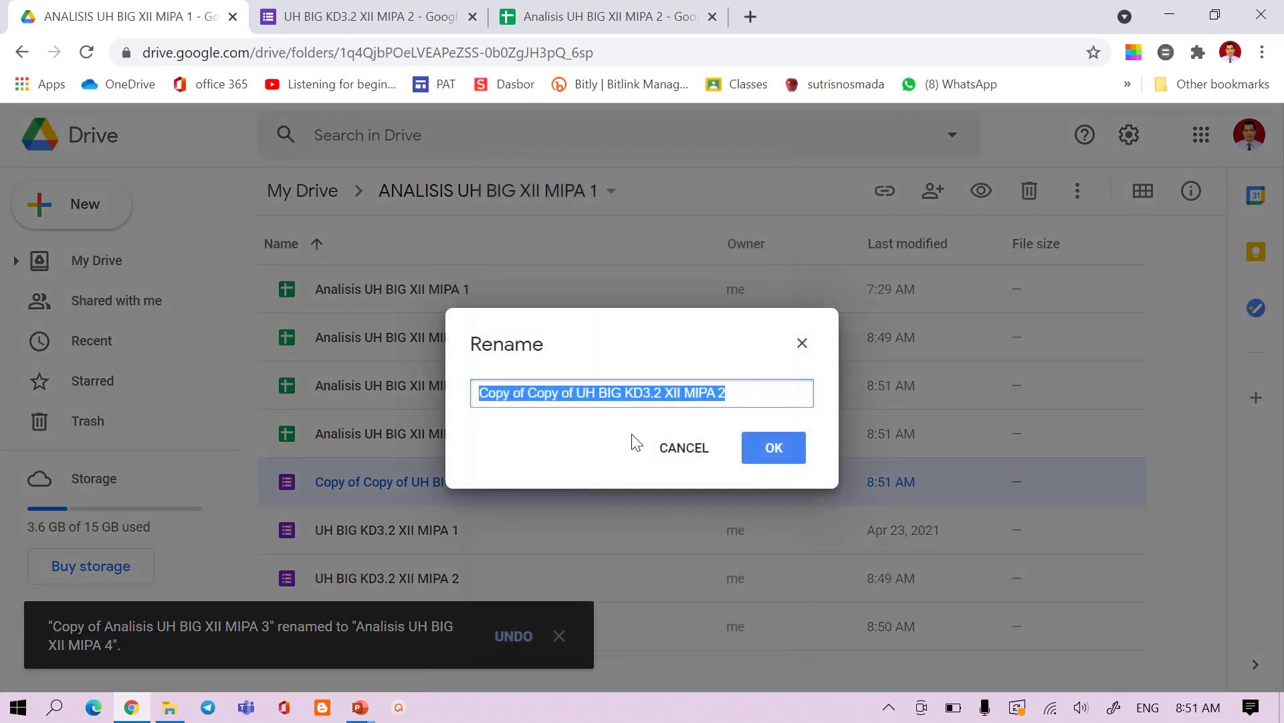
{"action": "left_click", "coordinate": [579, 392]}
{"action": "left_click_drag", "start_coordinate": [580, 392], "coordinate": [412, 390]}
{"action": "key", "text": "BackSpace"}
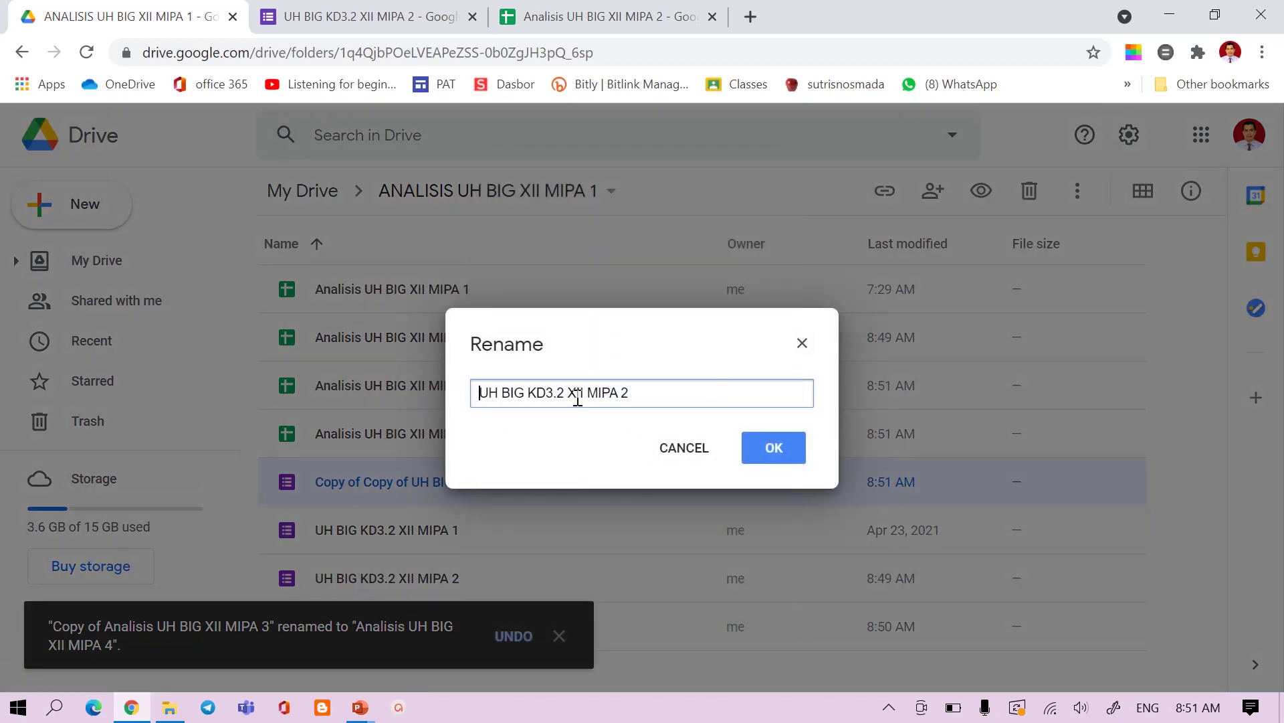
{"action": "left_click", "coordinate": [641, 393]}
{"action": "type", "text": "4"}
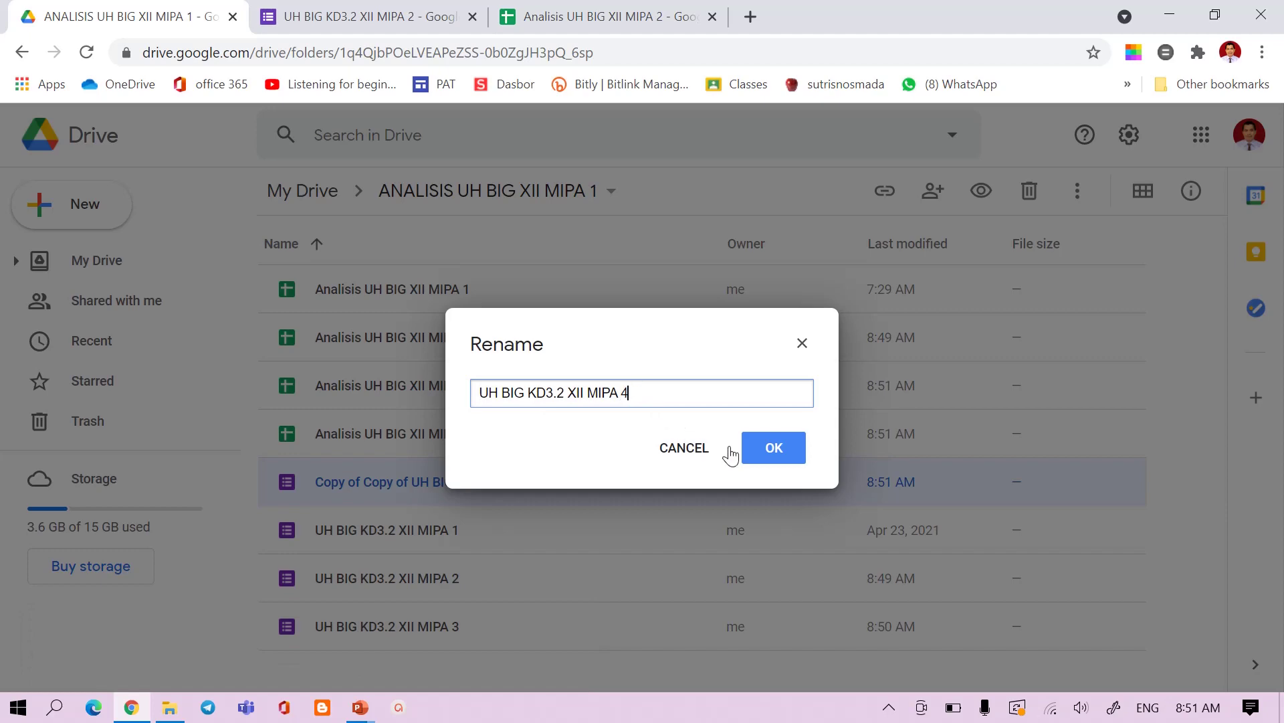
{"action": "left_click", "coordinate": [769, 450]}
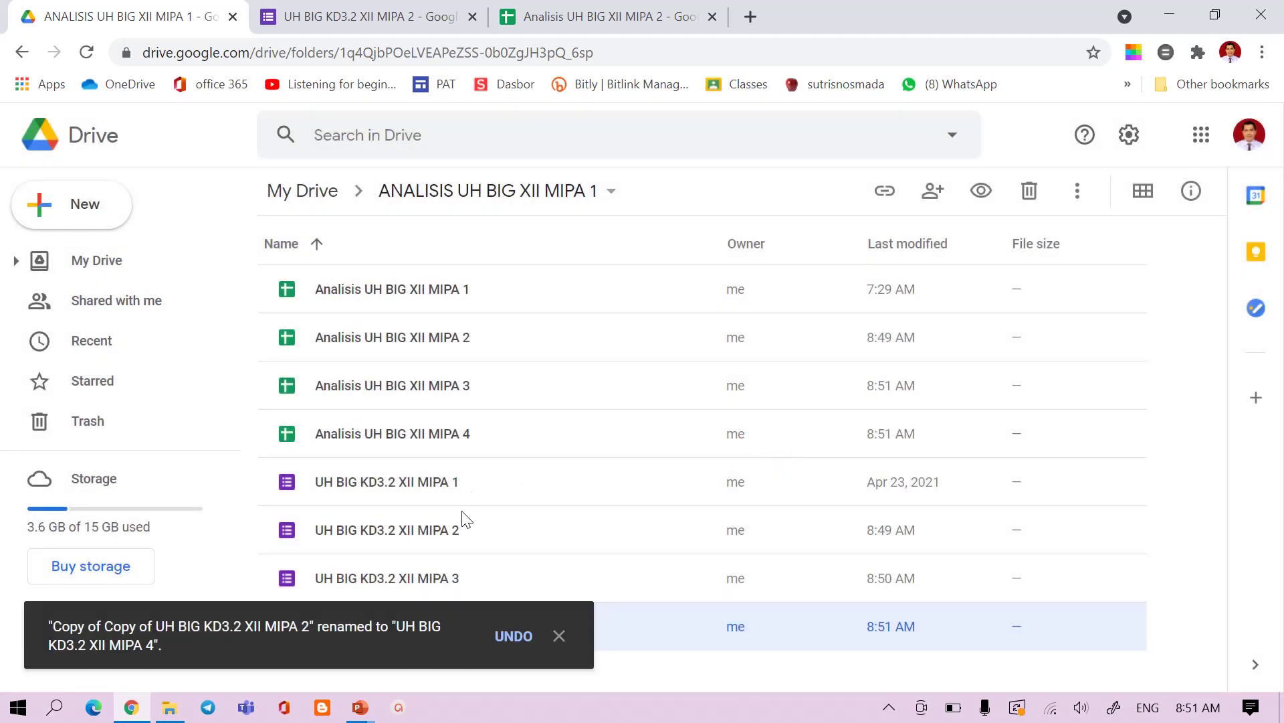
Copy the shareable link of the UH BIG KD3.2 XII MIPA 2 form from its send options
{"action": "double_click", "coordinate": [404, 530]}
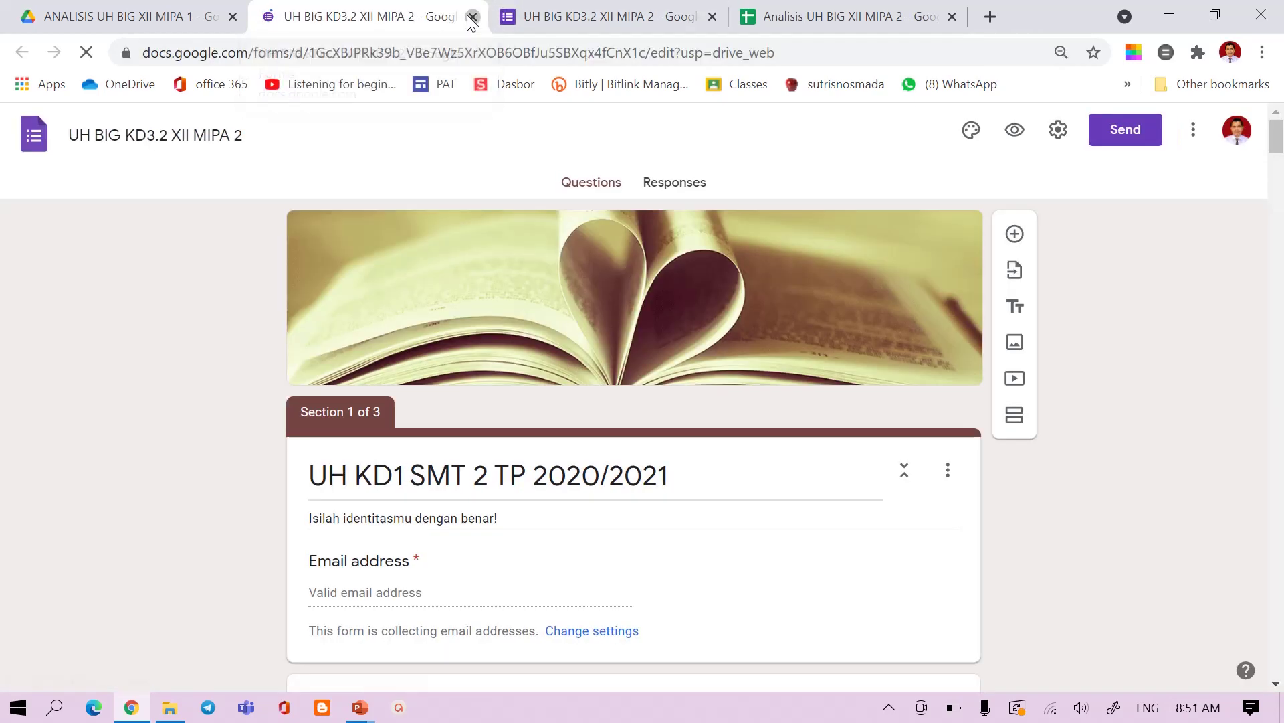
{"action": "left_click", "coordinate": [472, 17]}
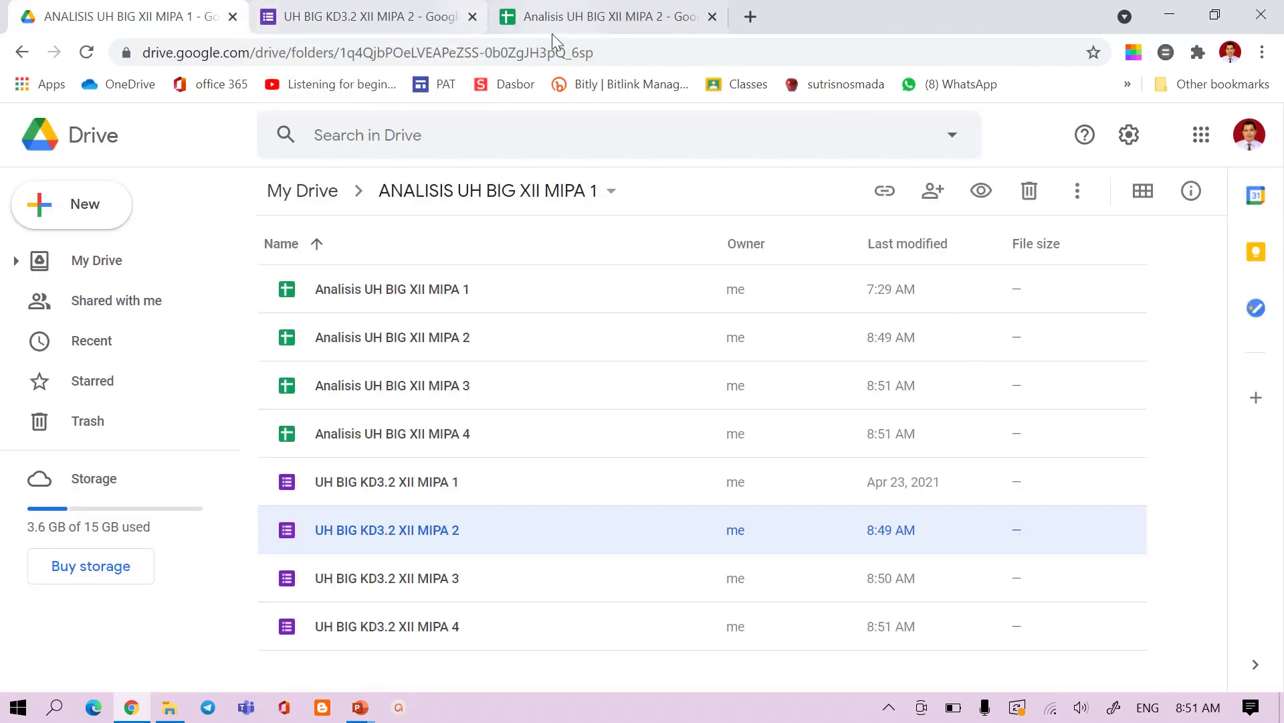
{"action": "left_click", "coordinate": [379, 19]}
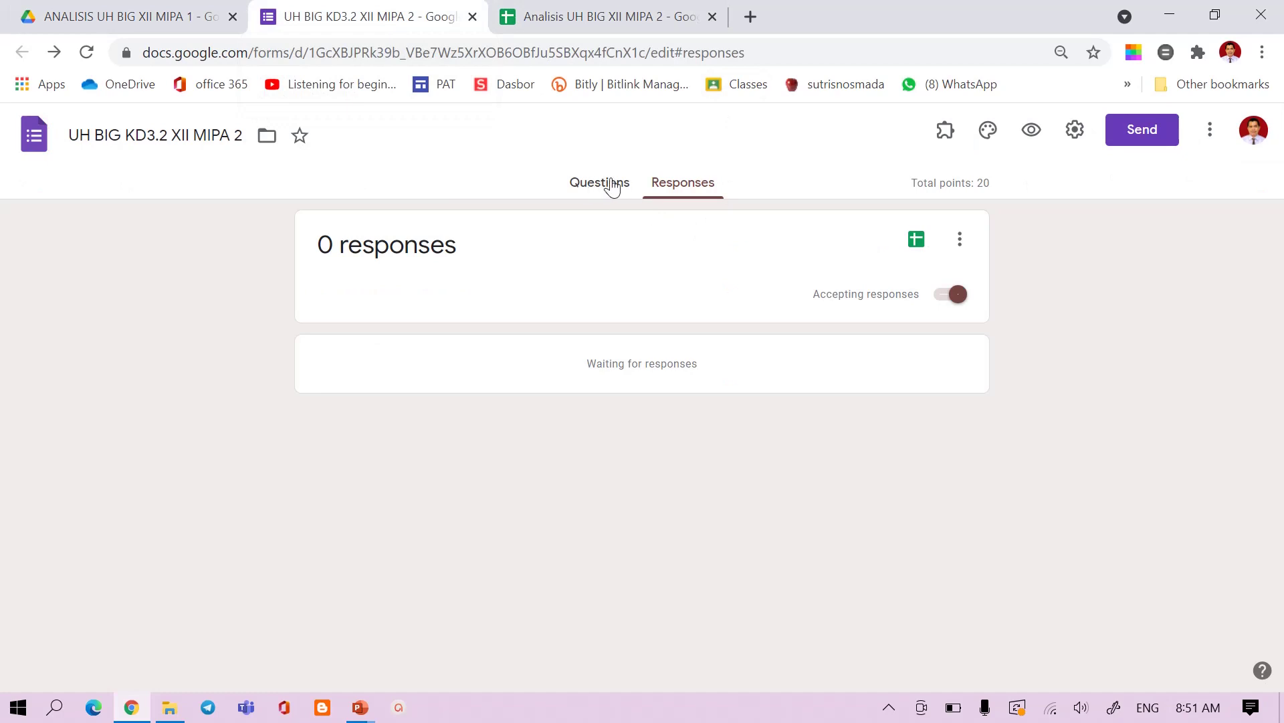
{"action": "left_click", "coordinate": [1143, 138]}
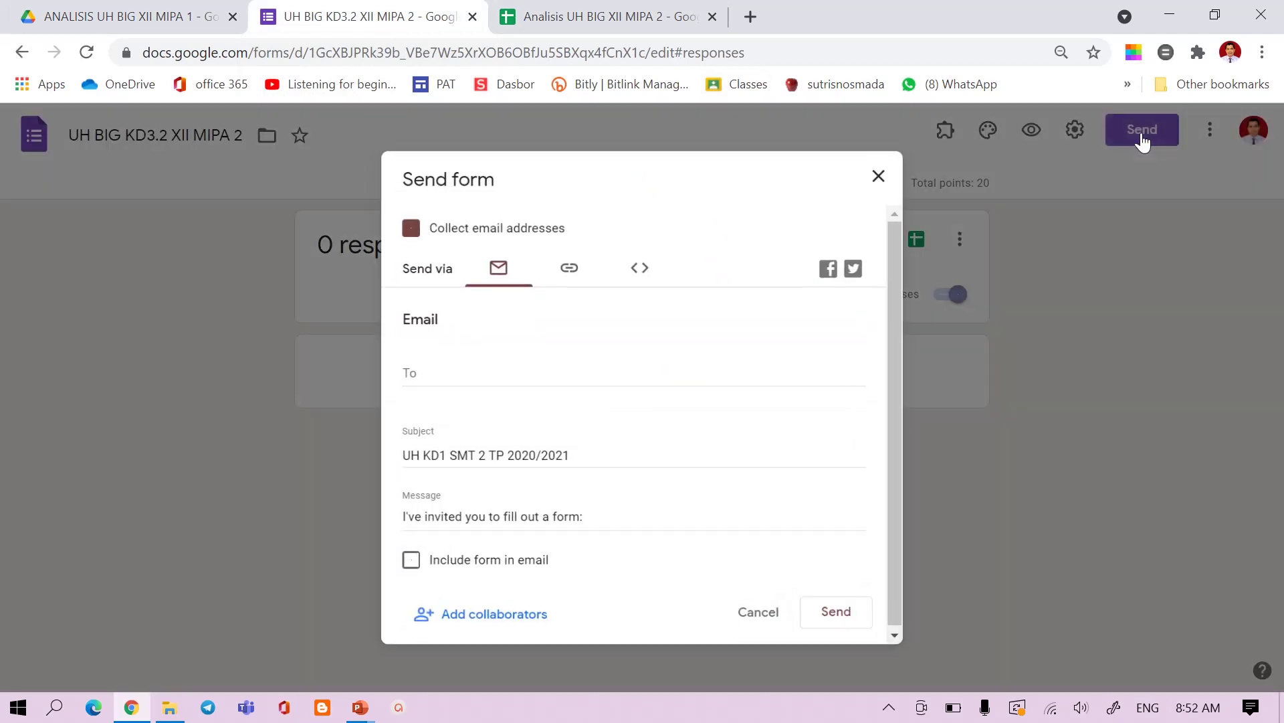
{"action": "left_click", "coordinate": [571, 267]}
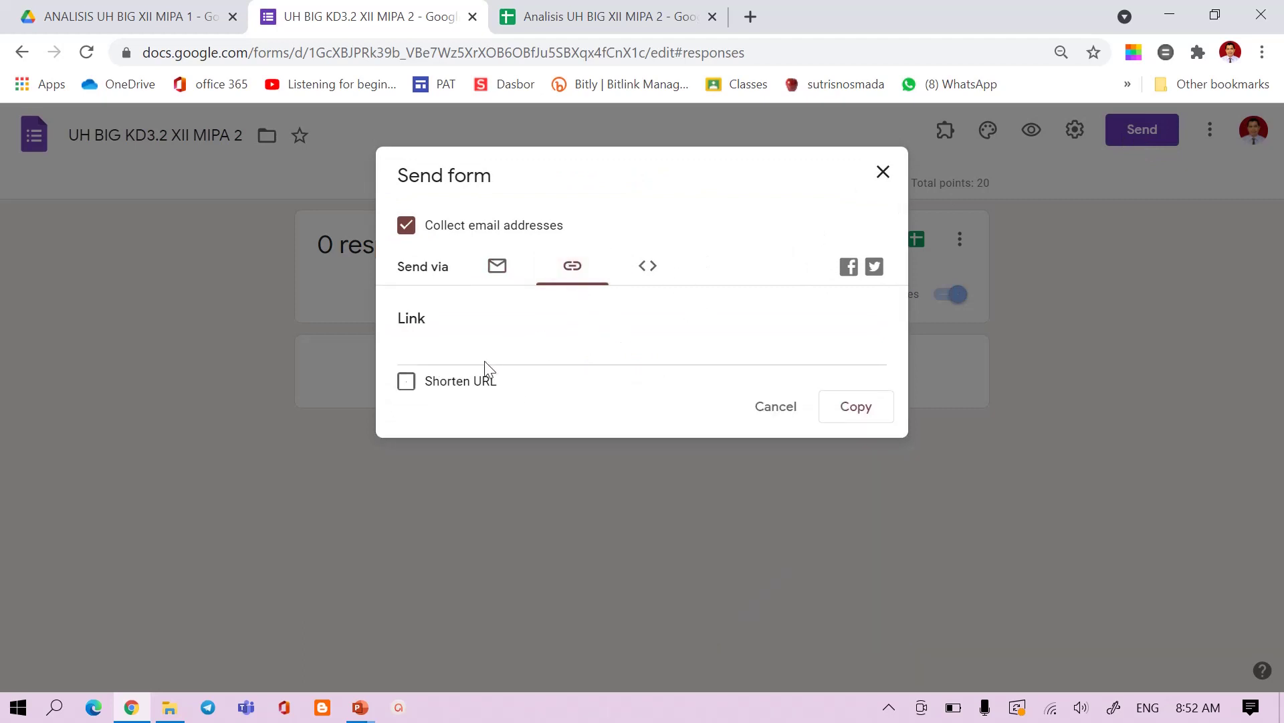
{"action": "left_click", "coordinate": [859, 408]}
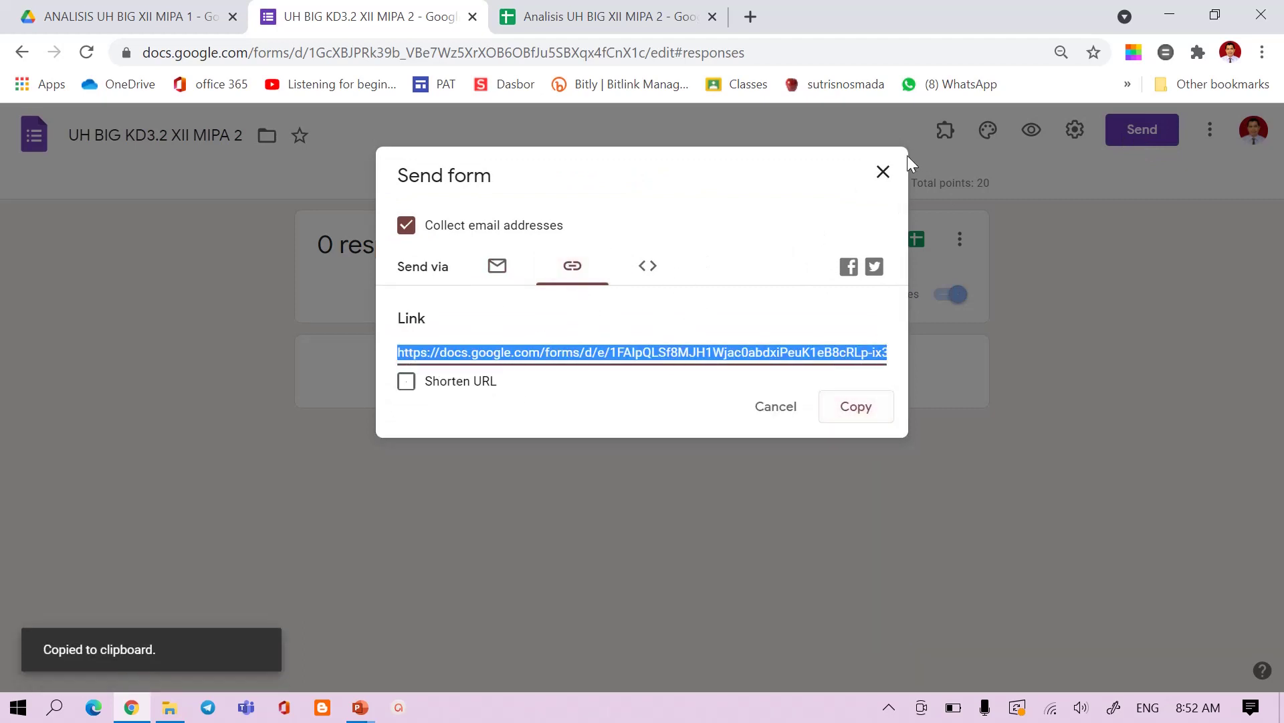
{"action": "left_click", "coordinate": [881, 171]}
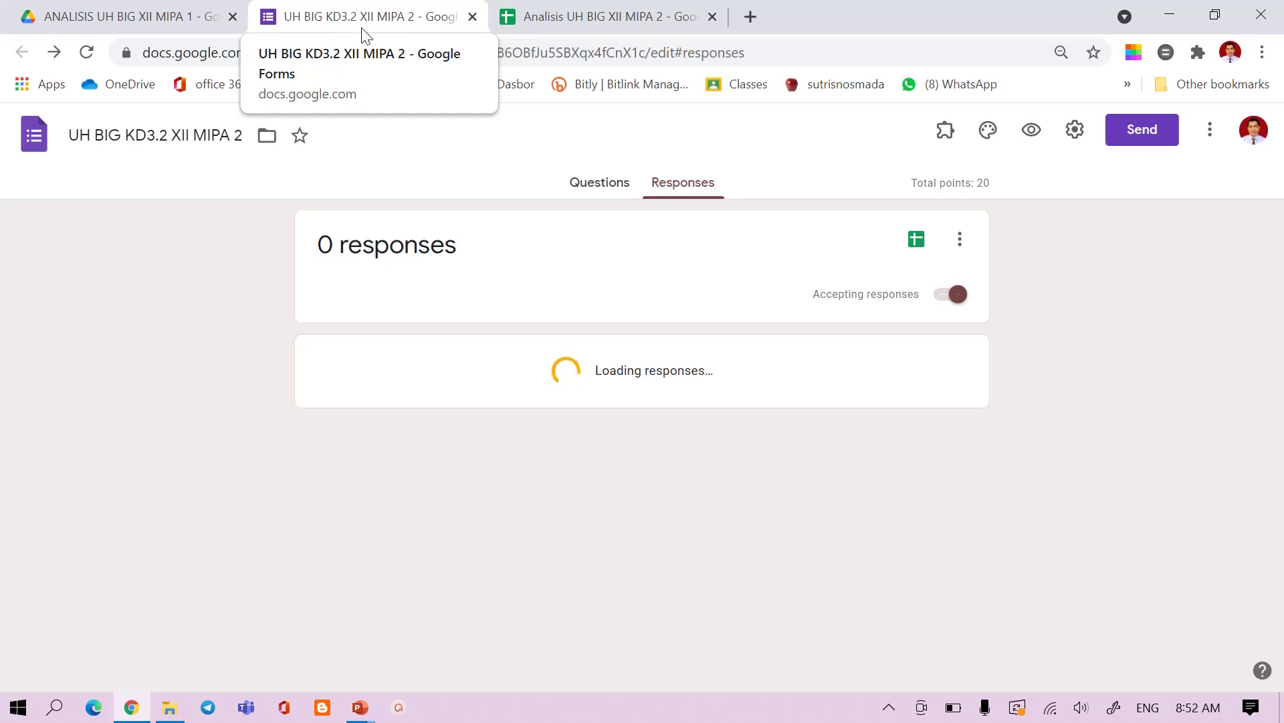
{"action": "left_click", "coordinate": [553, 18]}
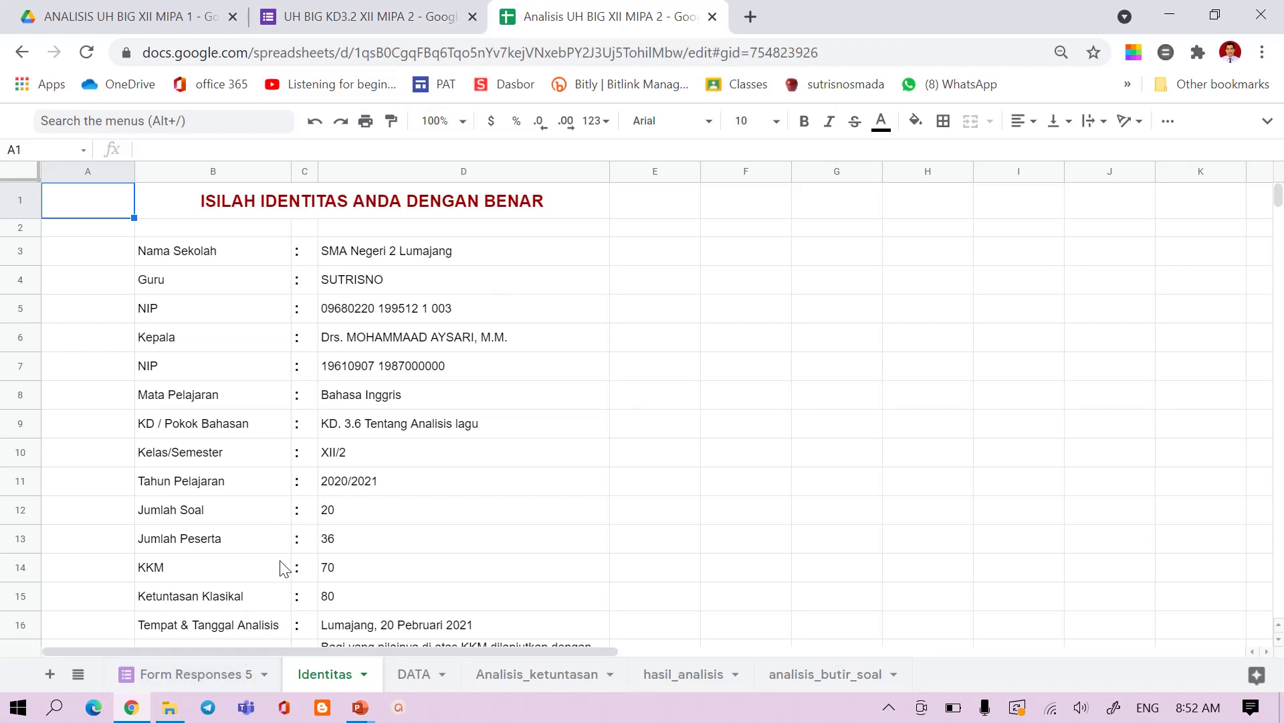
{"action": "left_click", "coordinate": [115, 16]}
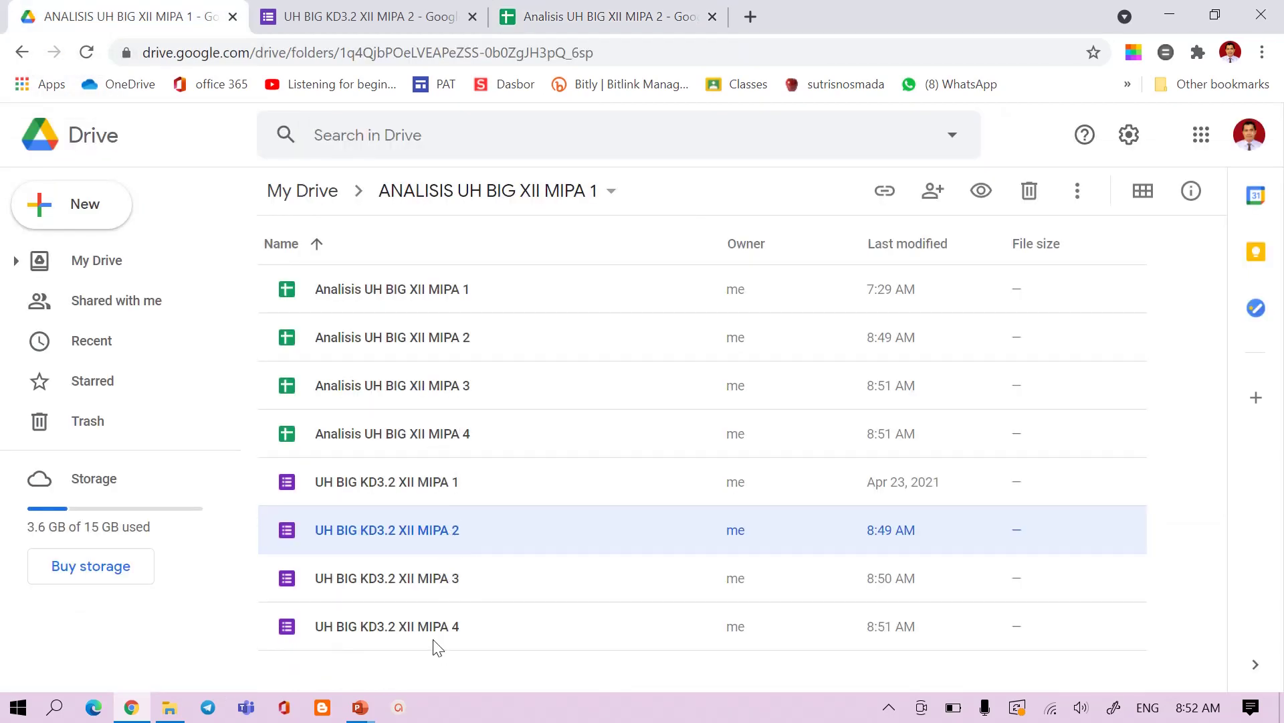
{"action": "left_click", "coordinate": [435, 439]}
{"action": "right_click", "coordinate": [432, 435]}
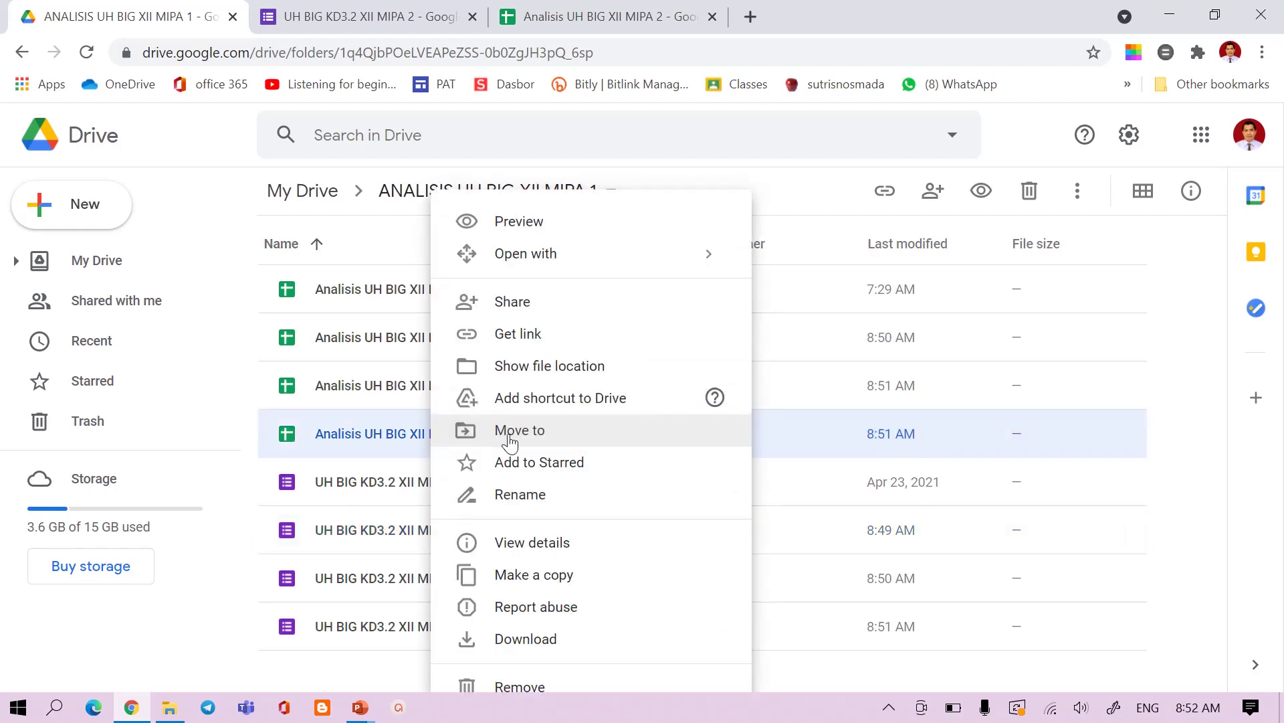
{"action": "left_click", "coordinate": [371, 433]}
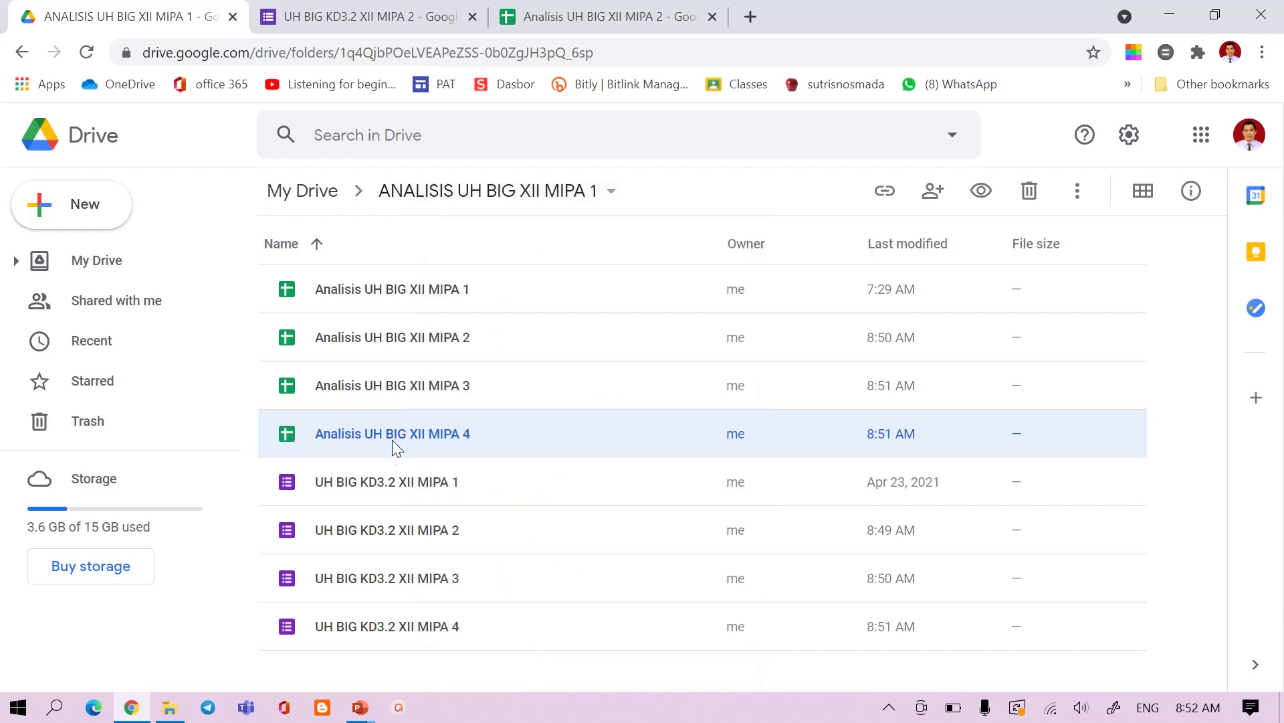
{"action": "left_click", "coordinate": [380, 575]}
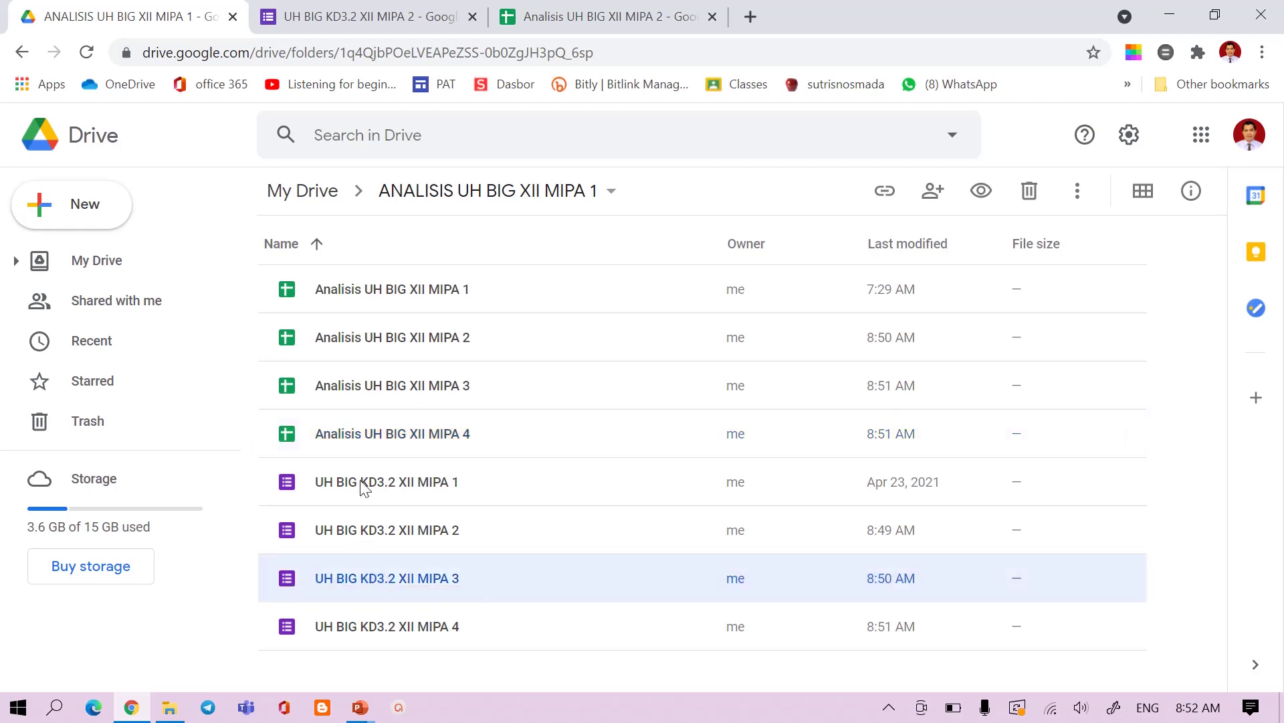